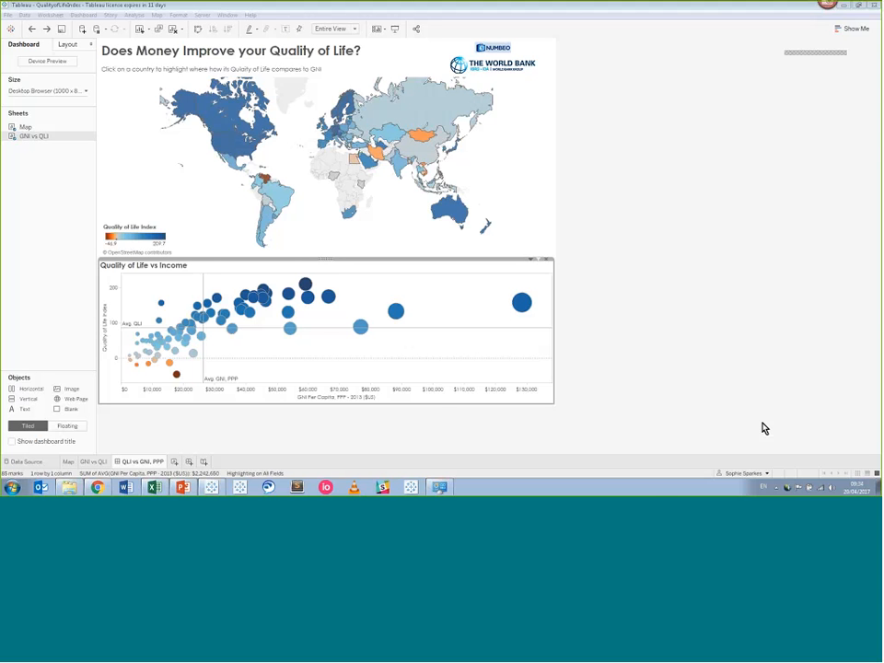
Leave the finished Quality of Life dashboard in Tableau and bring up Chrome.
left_click(103, 490)
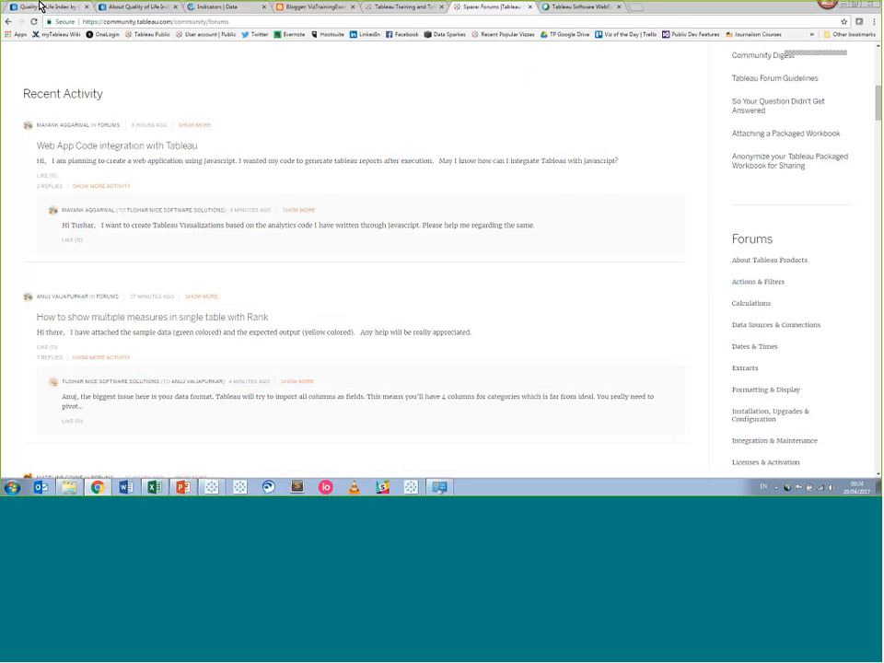
View Numbeo's 2017 country Quality of Life rankings, then bring up the 'Quality of life data' Excel workbook.
left_click(43, 8)
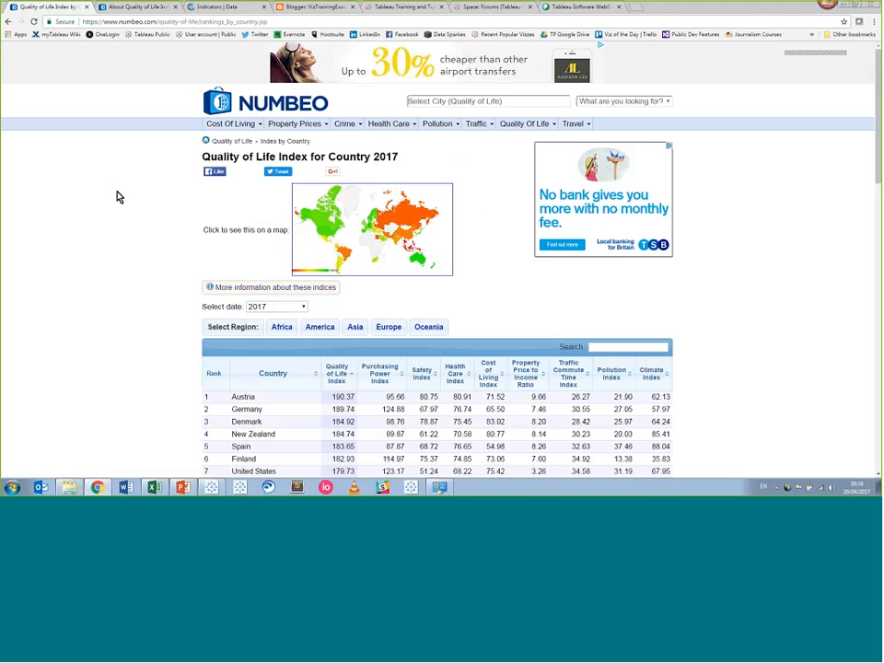
mouse_move(159, 492)
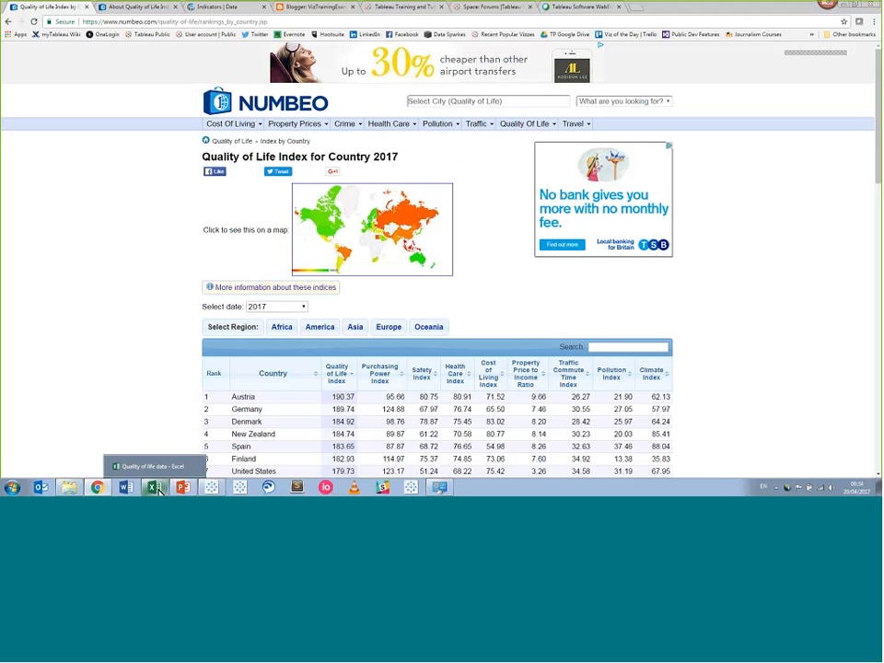
left_click(129, 465)
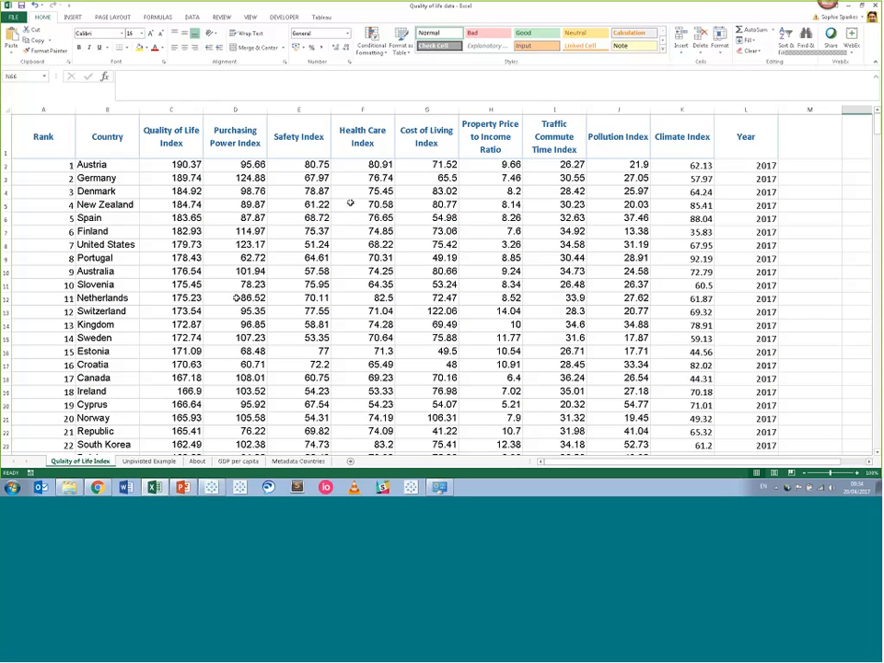
scroll(350, 203, "down", 1)
scroll(351, 205, "down", 5)
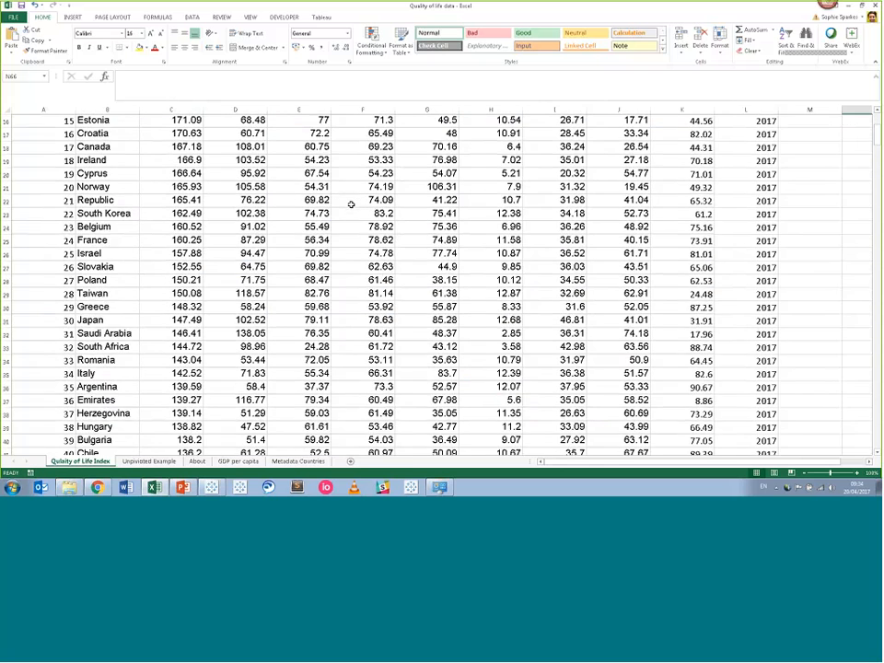
scroll(351, 205, "down", 13)
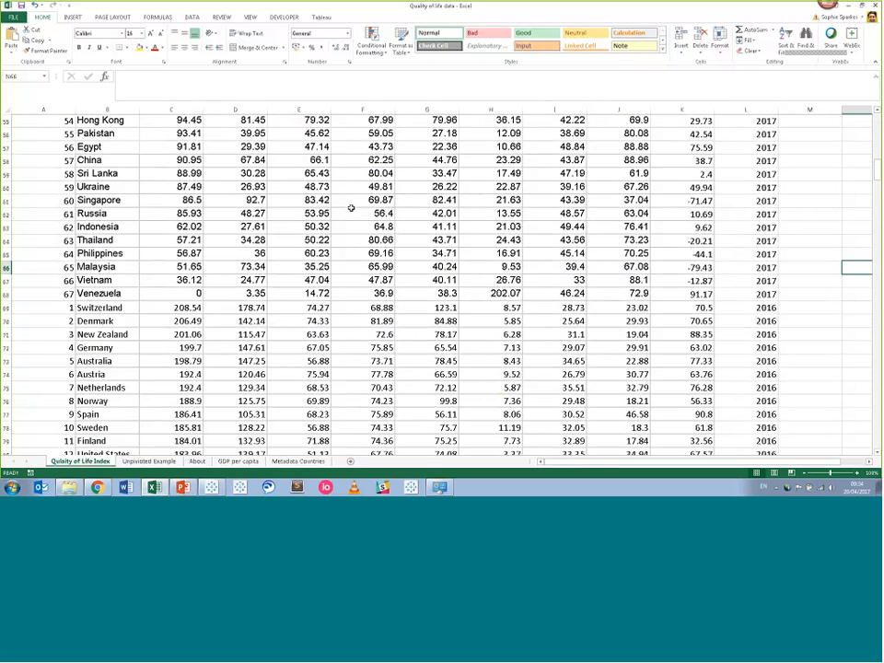
scroll(351, 208, "up", 13)
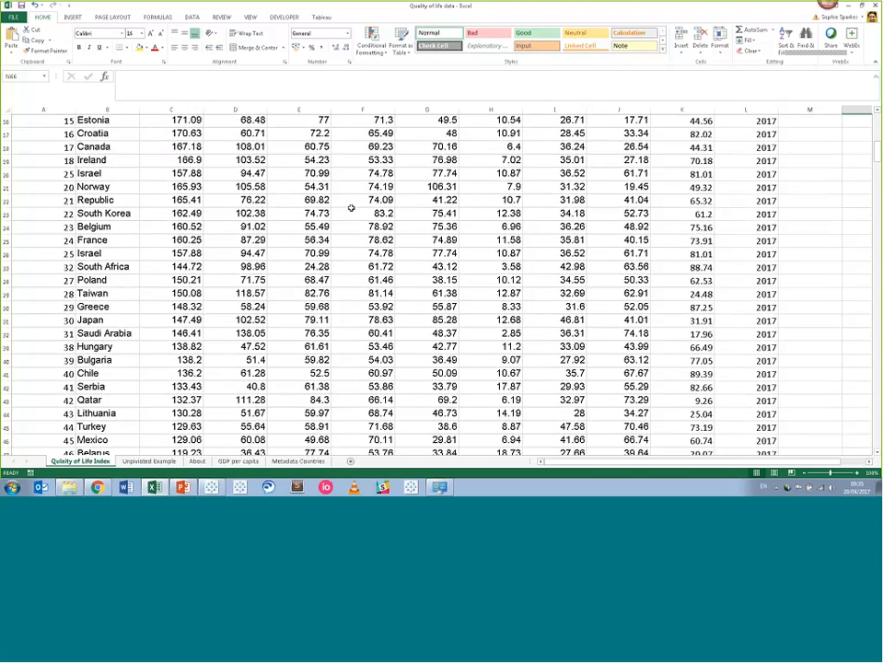
scroll(351, 208, "up", 5)
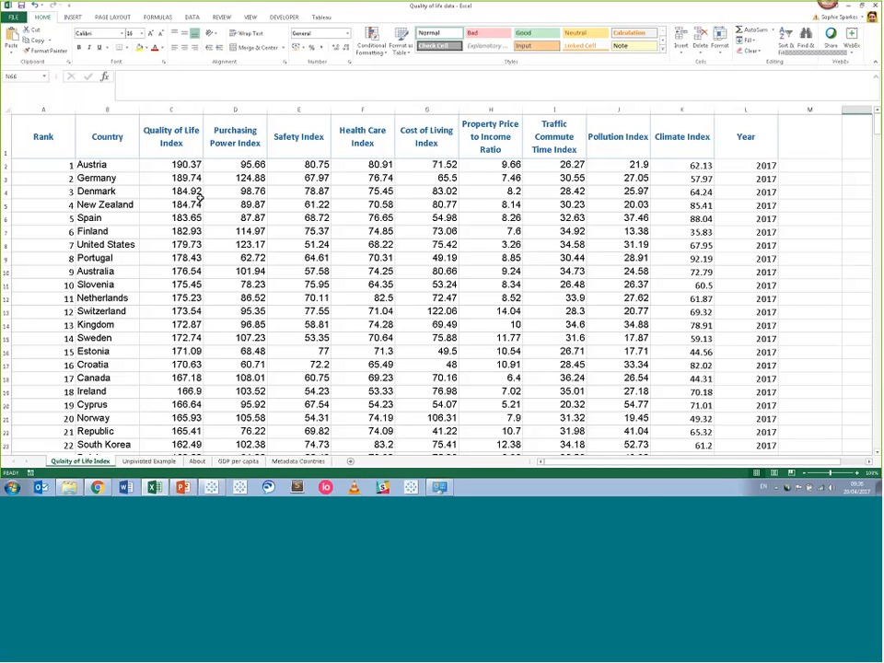
Inspect the Country and Year columns and Austria's 2017 row, then go to the Unpivoted Example sheet.
left_click(107, 109)
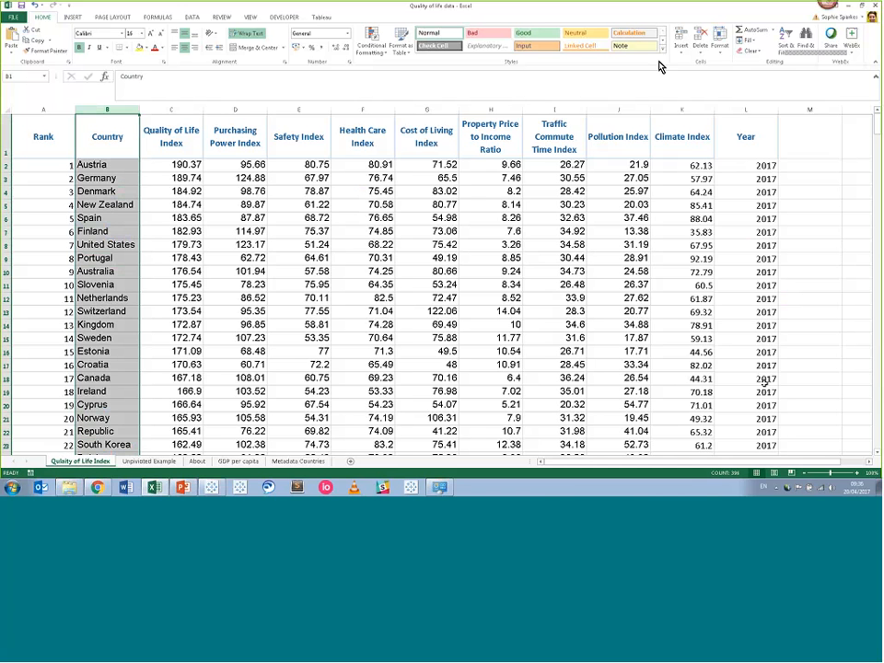
left_click(753, 108)
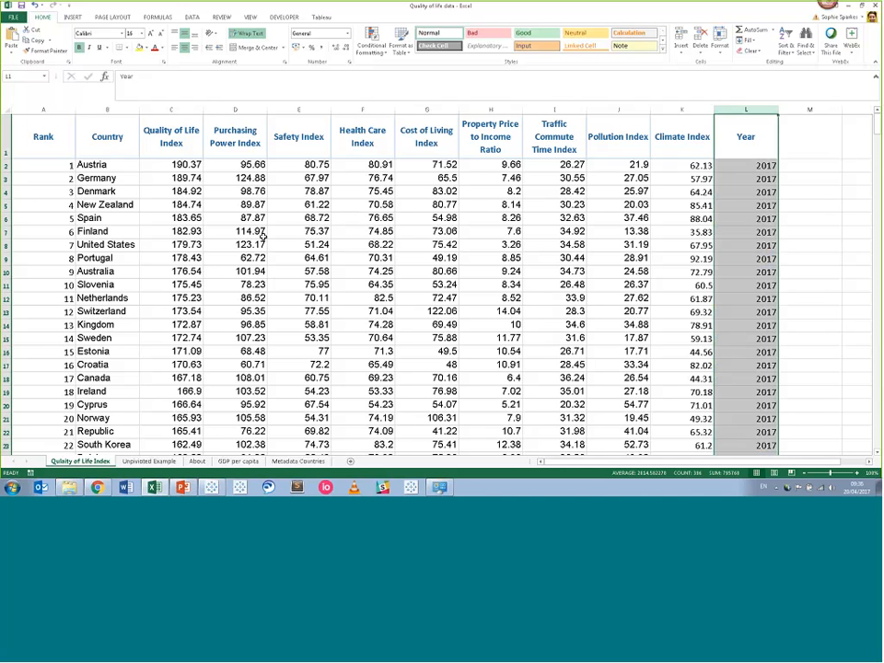
left_click(4, 166)
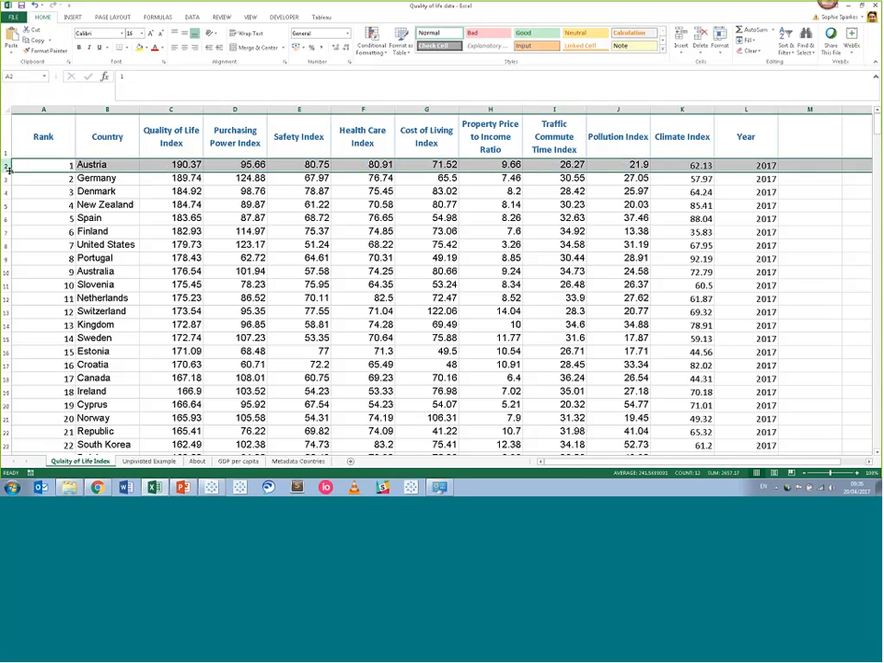
left_click(80, 170)
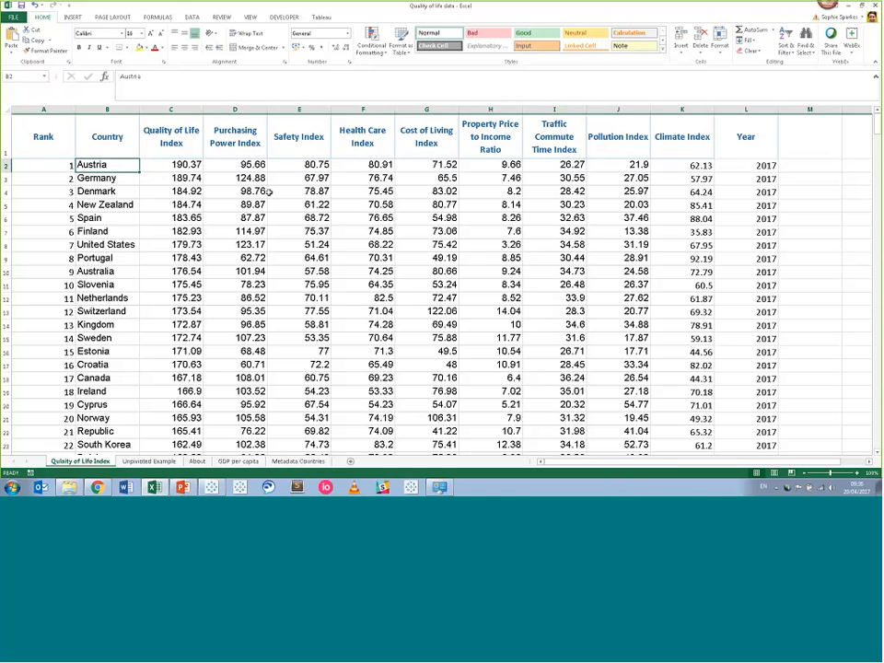
left_click(754, 167)
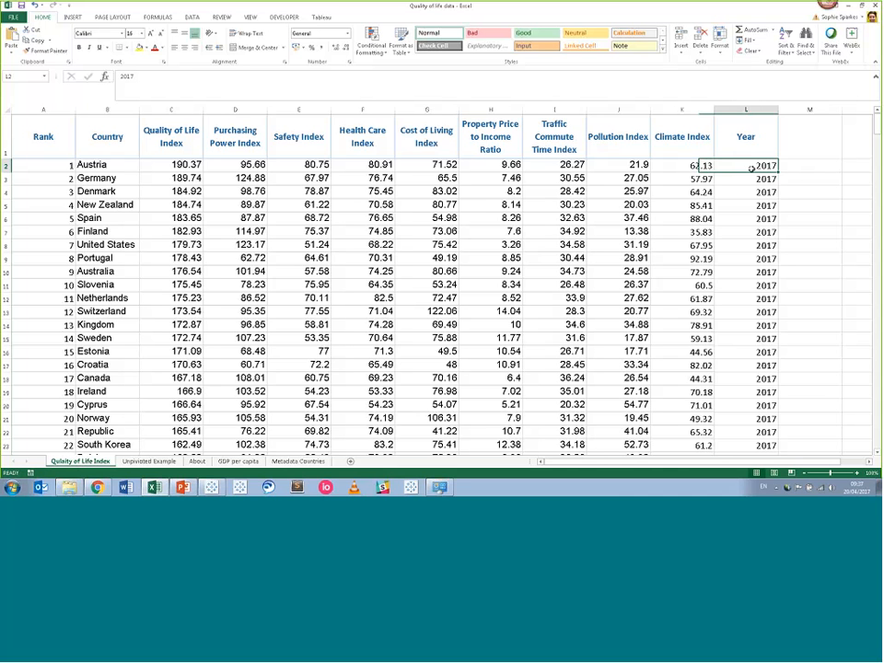
left_click_drag(879, 134, 878, 130)
mouse_move(879, 131)
left_mouse_down()
mouse_move(877, 243)
mouse_move(869, 140)
left_mouse_up()
left_click_drag(869, 122, 870, 116)
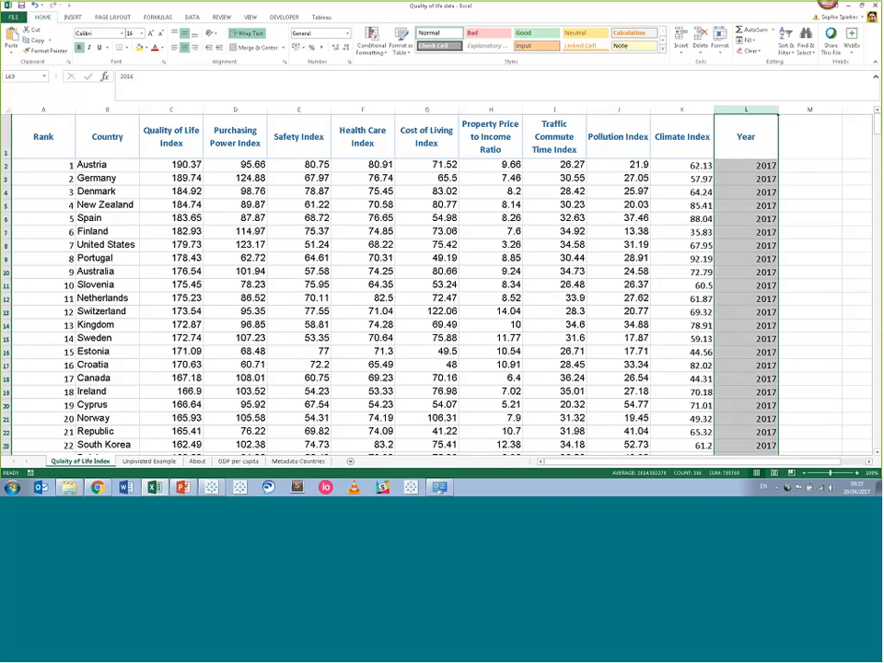
left_click(156, 462)
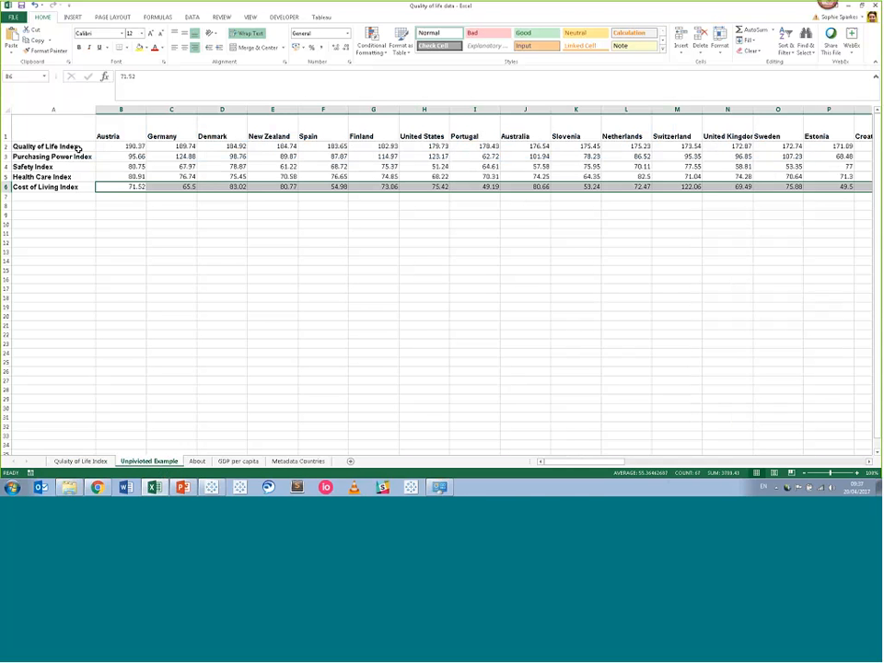
Examine the Unpivoted Example's Austria, Germany and Denmark columns, then return to Quality of Life Index.
left_click(119, 109)
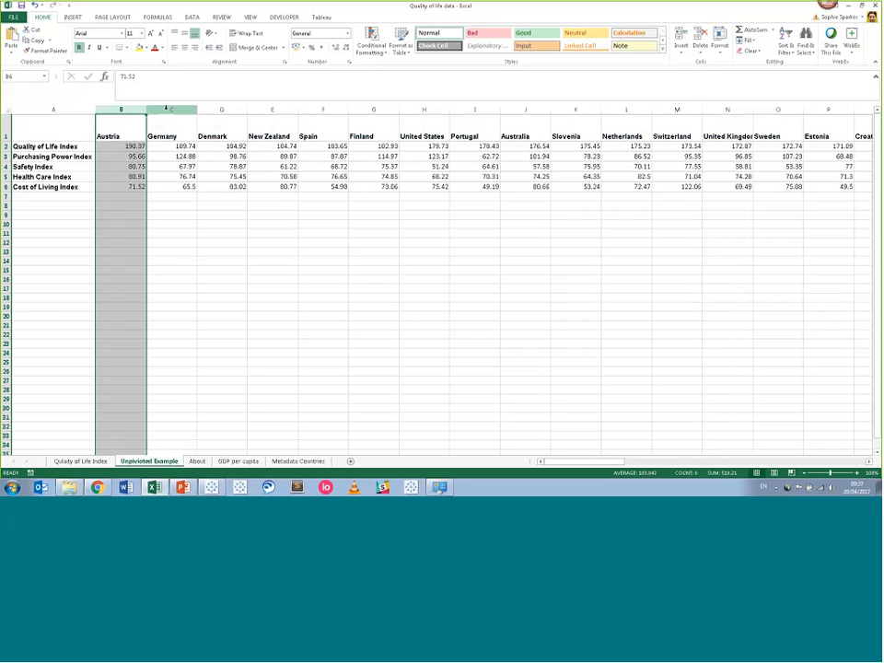
left_click(168, 109)
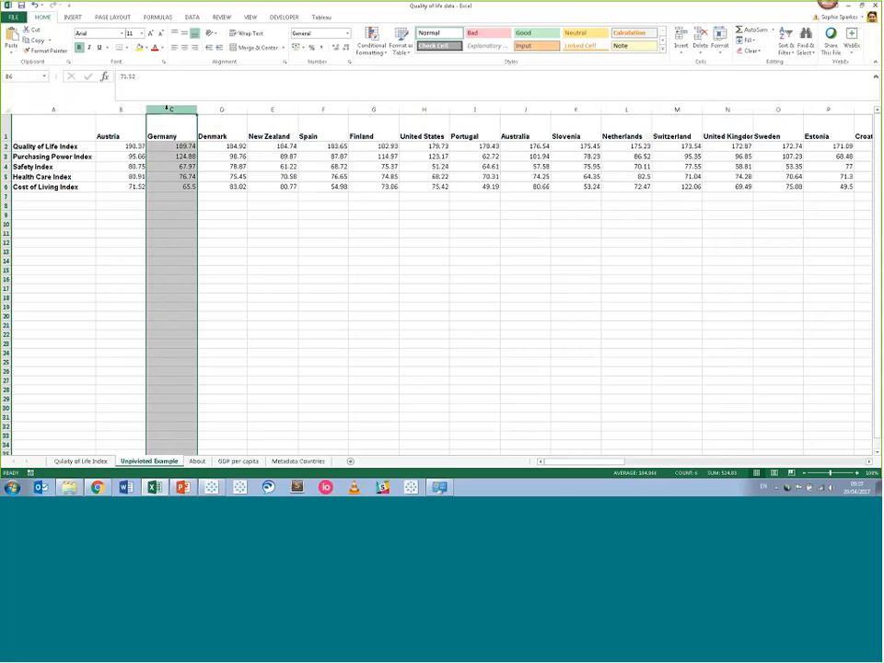
left_click(211, 109)
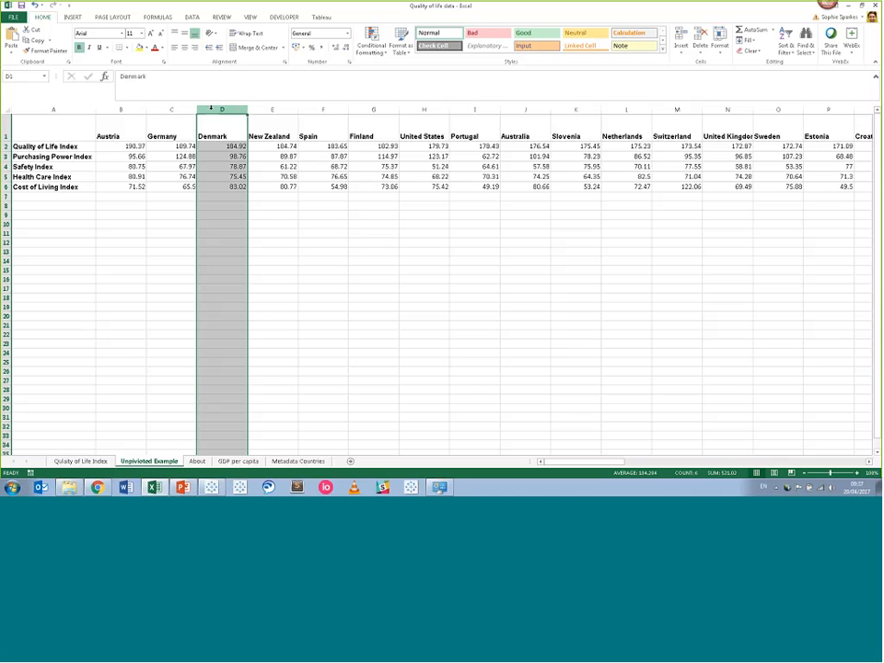
left_click(142, 110)
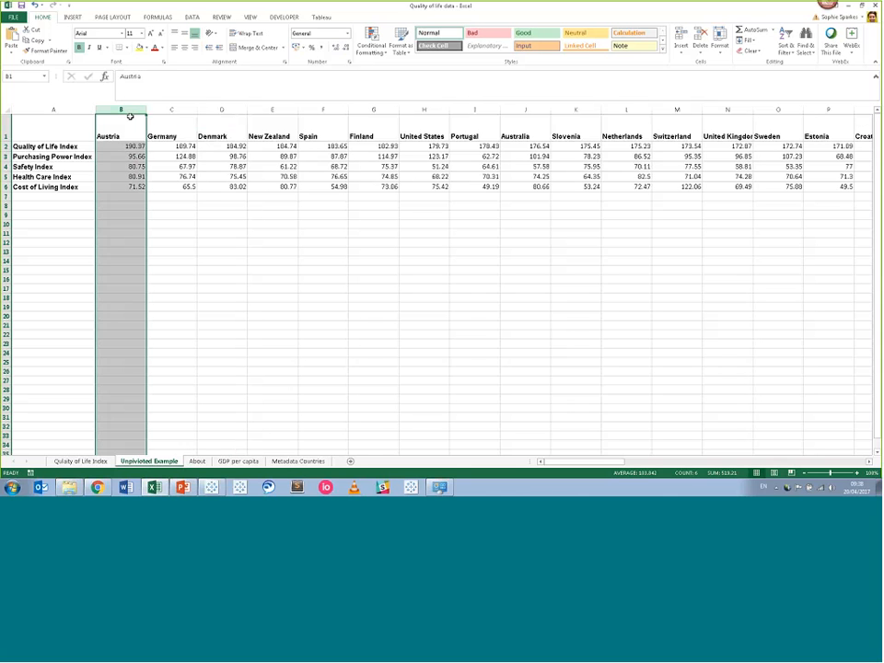
left_click(123, 134)
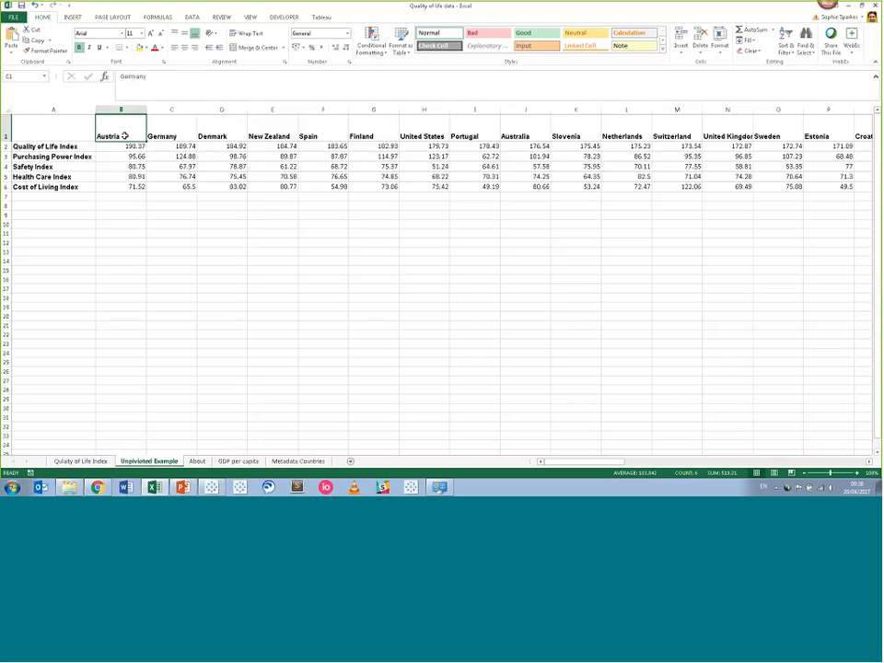
left_click(170, 134)
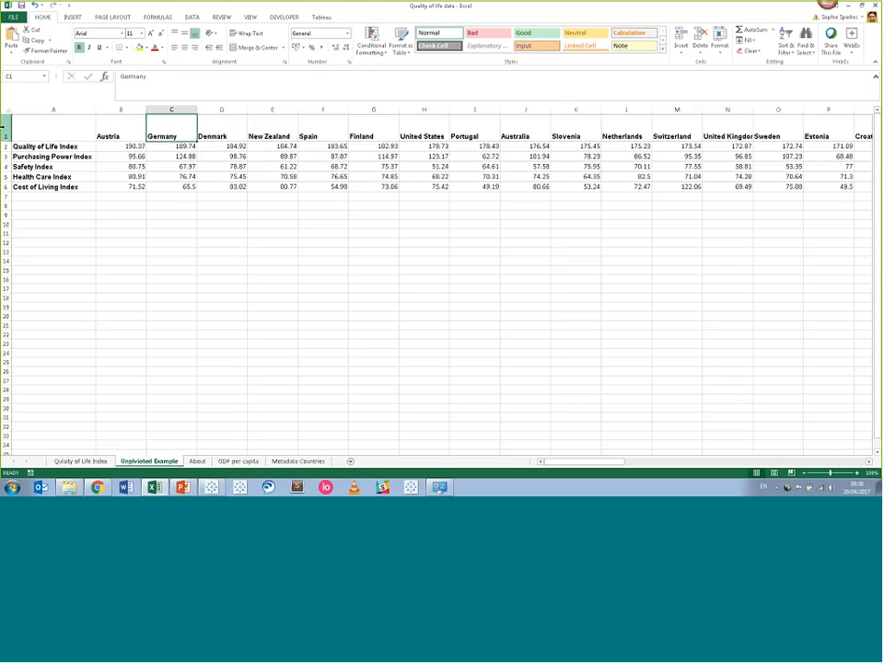
left_click_drag(5, 129, 5, 188)
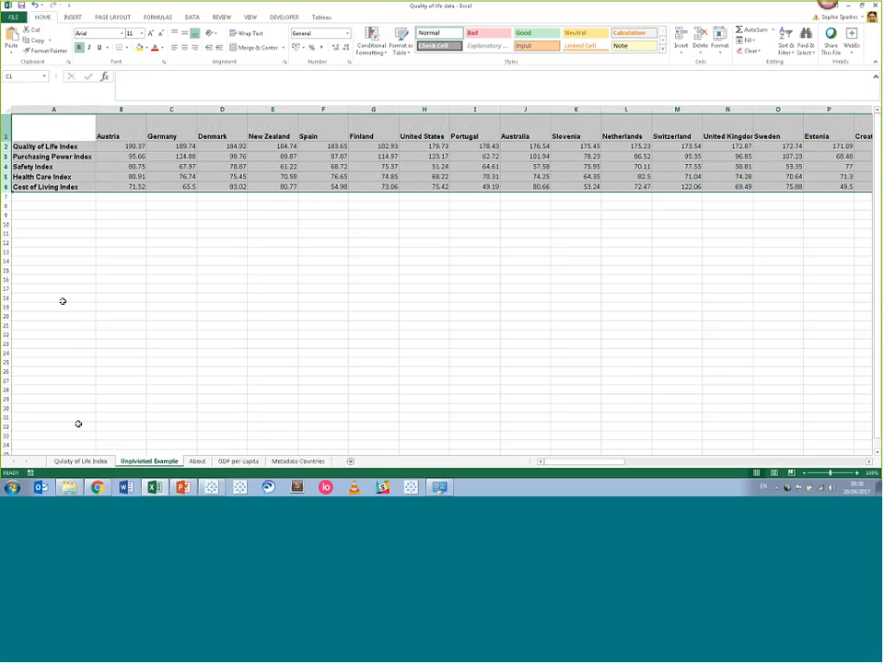
left_click(83, 463)
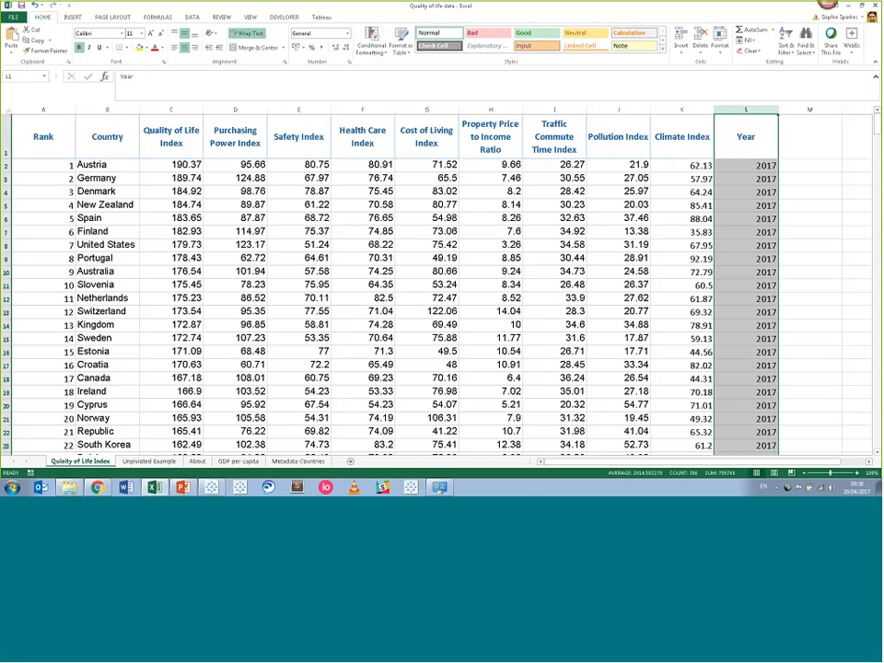
left_click(114, 166)
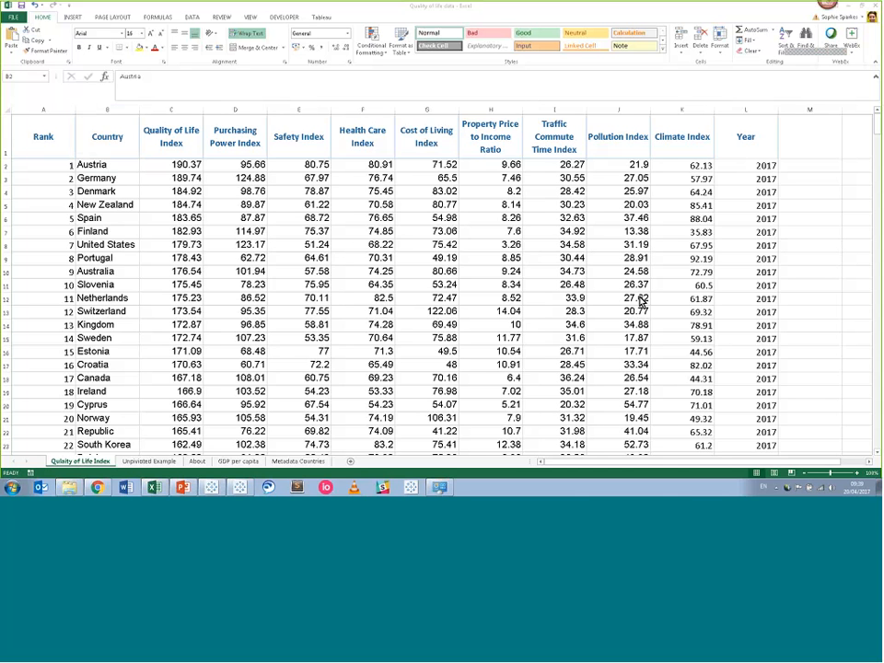
Launch Tableau Public, defer its update until quitting, and maximize the window.
left_click(241, 488)
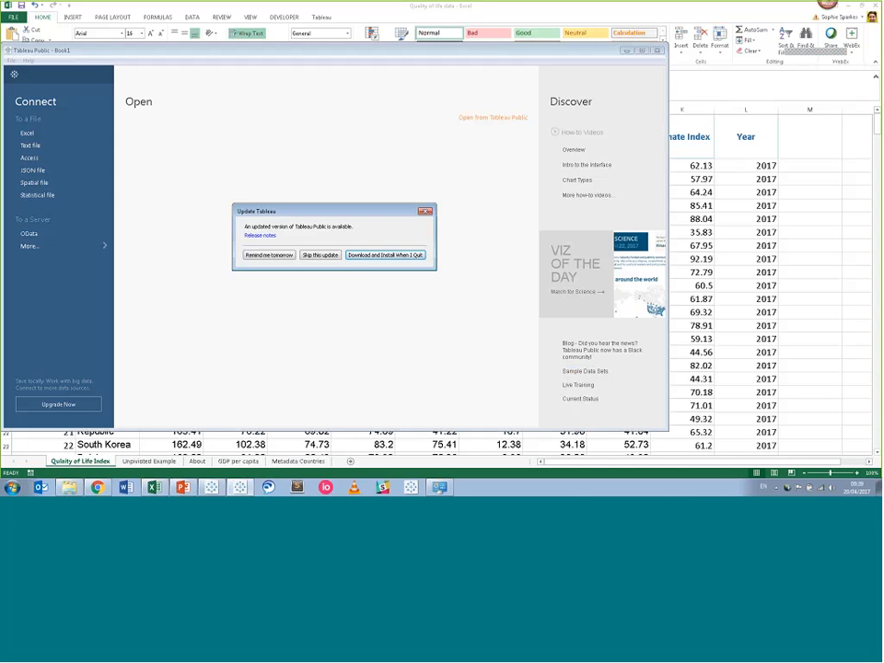
left_click(364, 257)
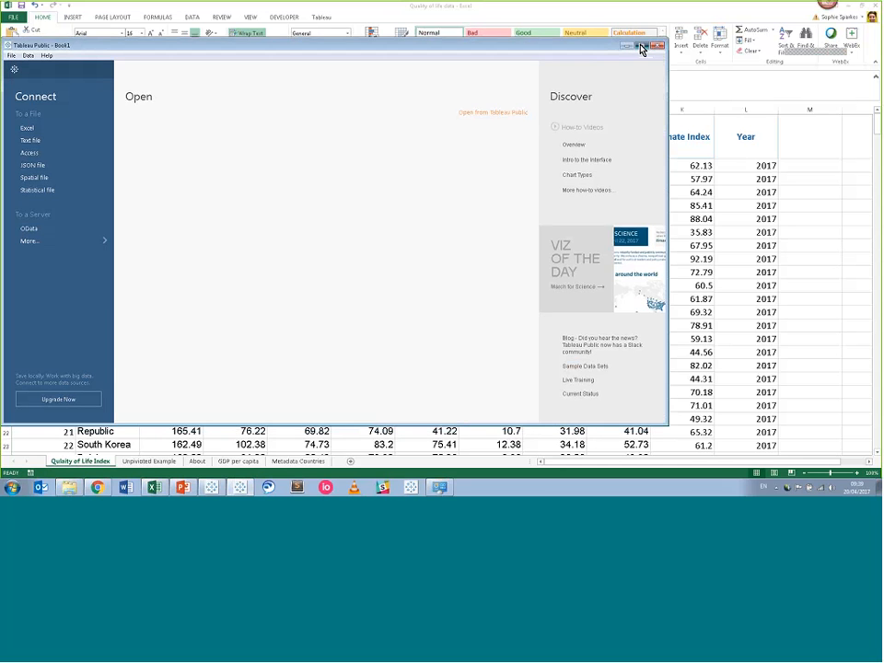
left_click(642, 47)
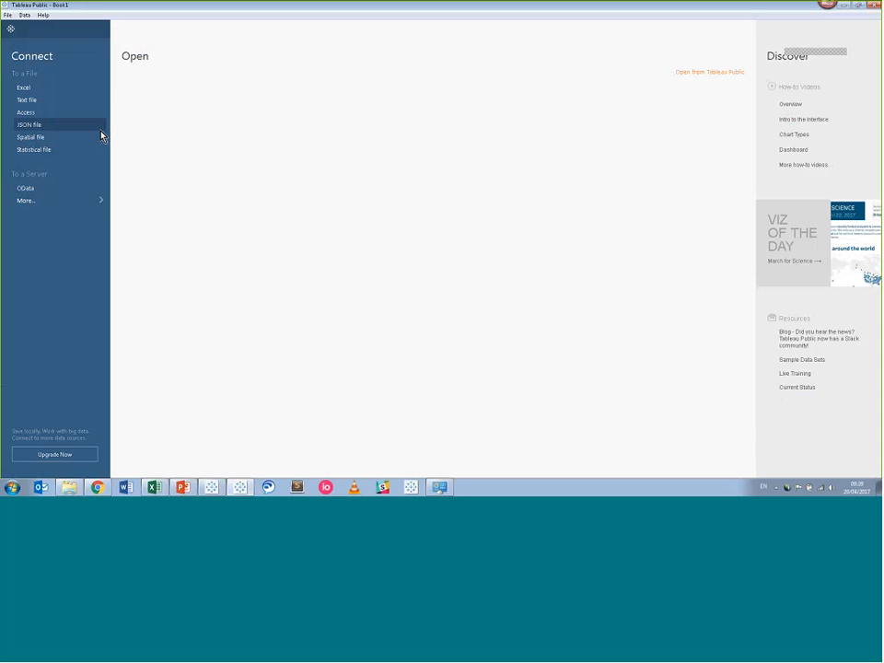
Connect to the 'Quality of life data' Excel workbook in the Finished_Quality of Life Index folder.
left_click(59, 92)
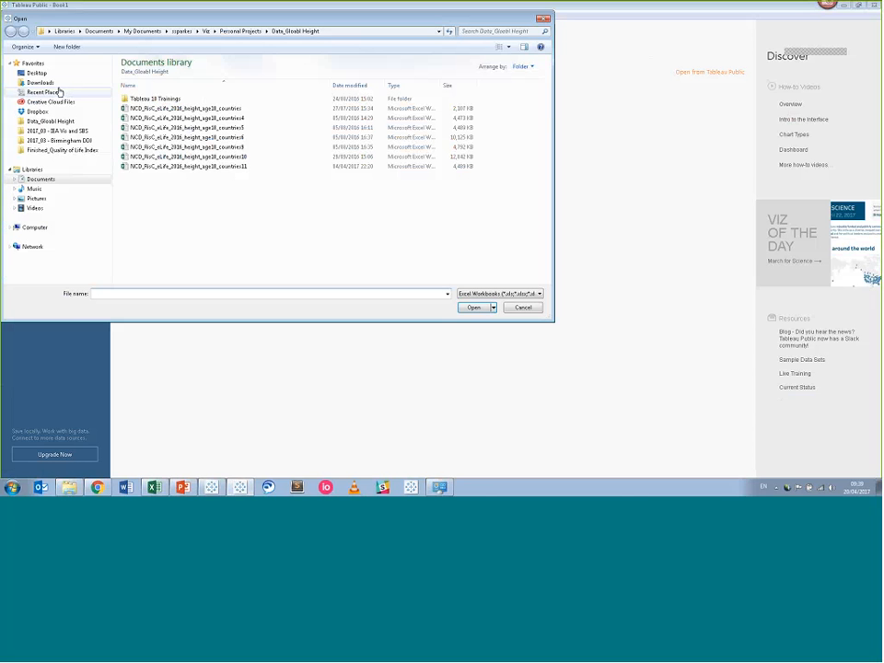
left_click(59, 149)
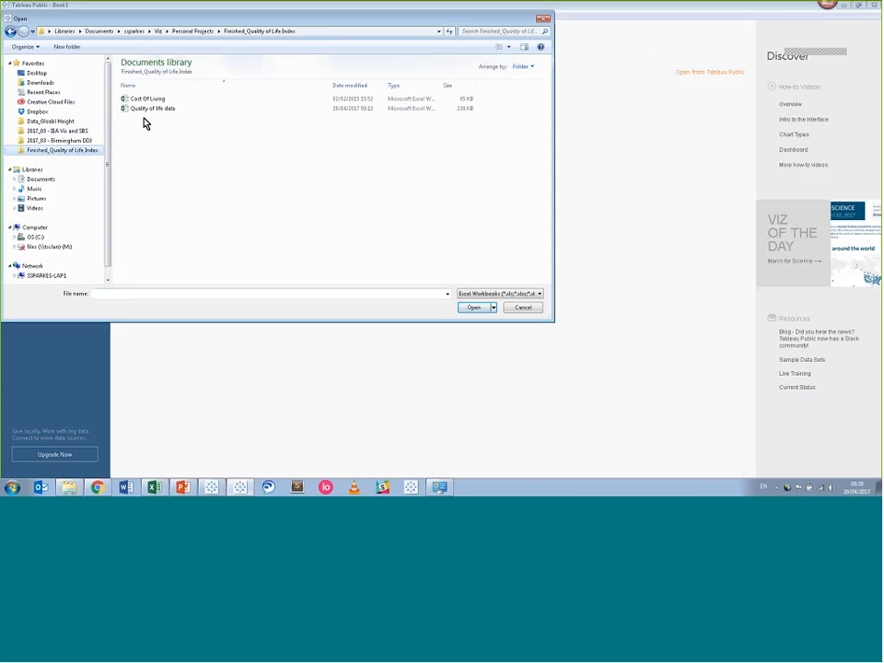
left_click(144, 109)
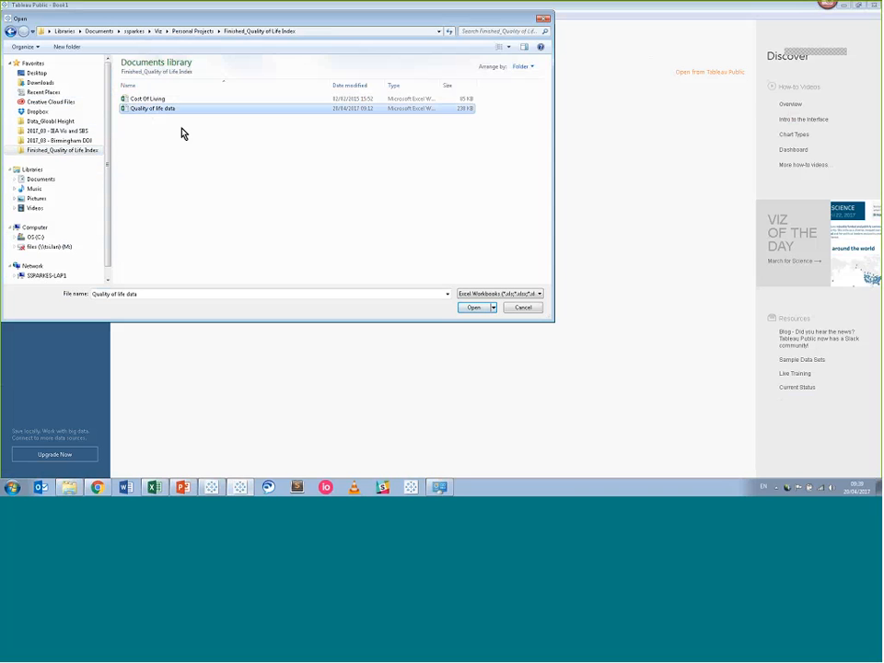
left_click(473, 307)
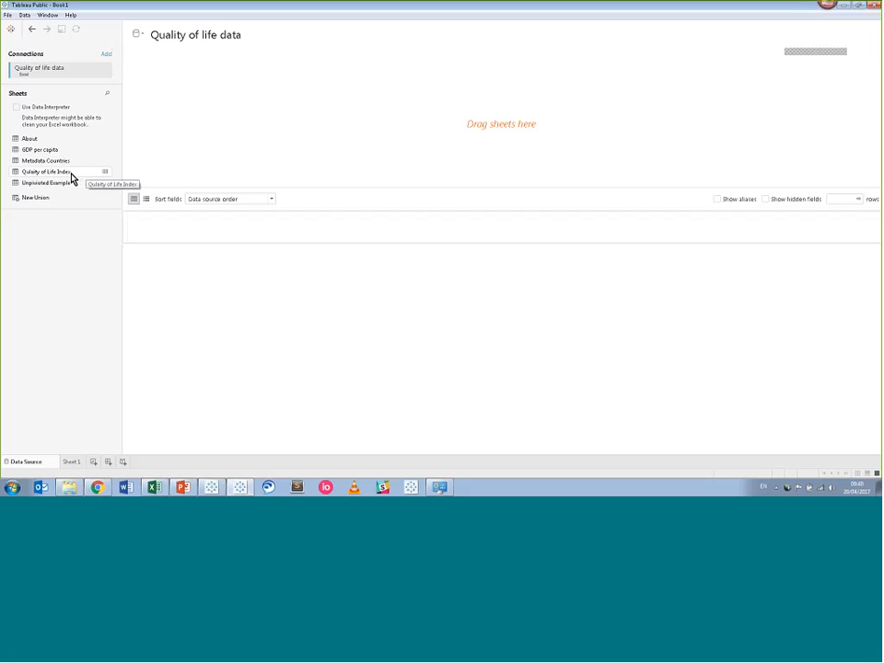
Drag the Quality of Life Index sheet from the Sheets list onto the canvas.
left_click_drag(72, 178, 410, 137)
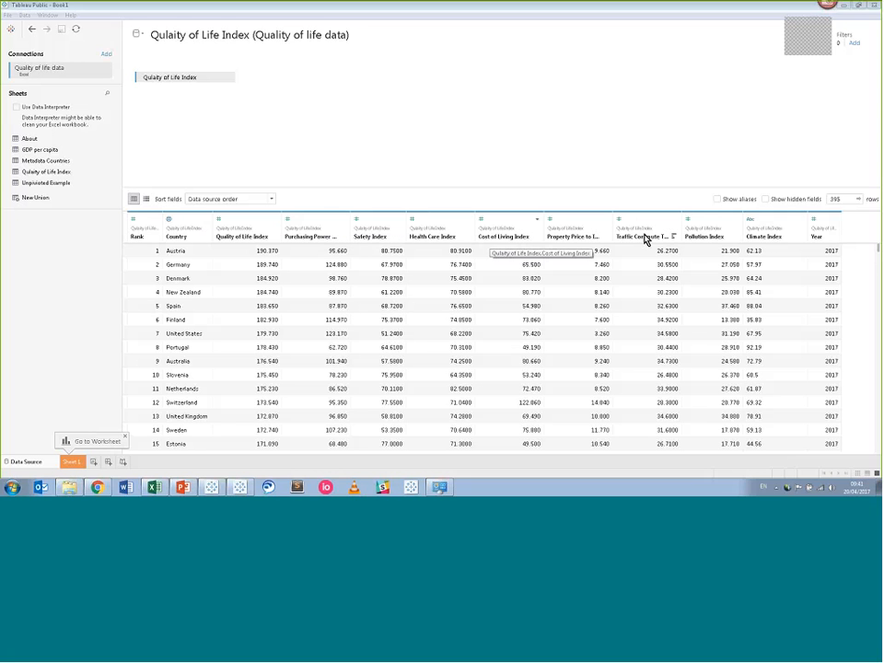
Change the Climate Index column's type from String to Number (decimal).
left_click(753, 223)
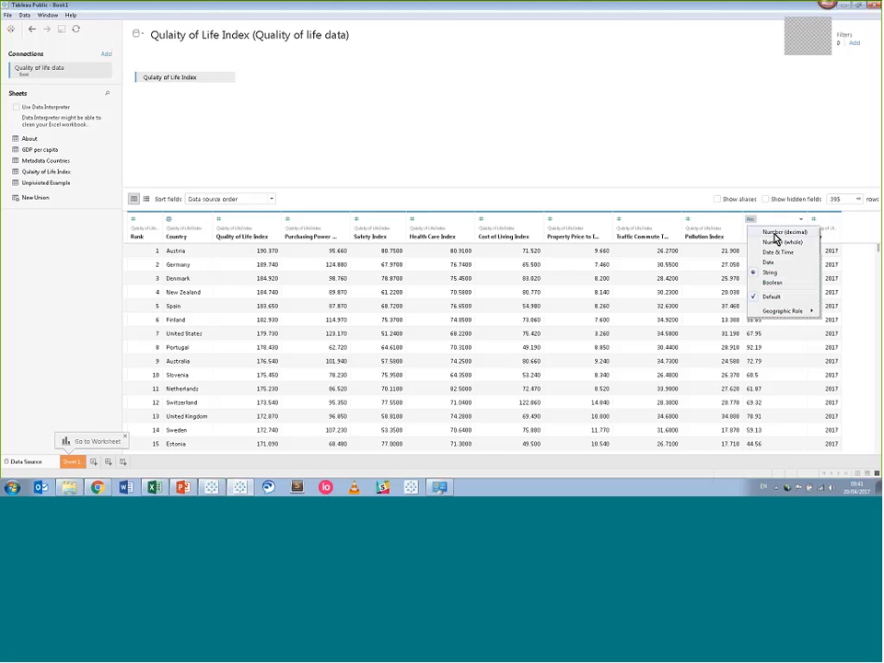
left_click(774, 239)
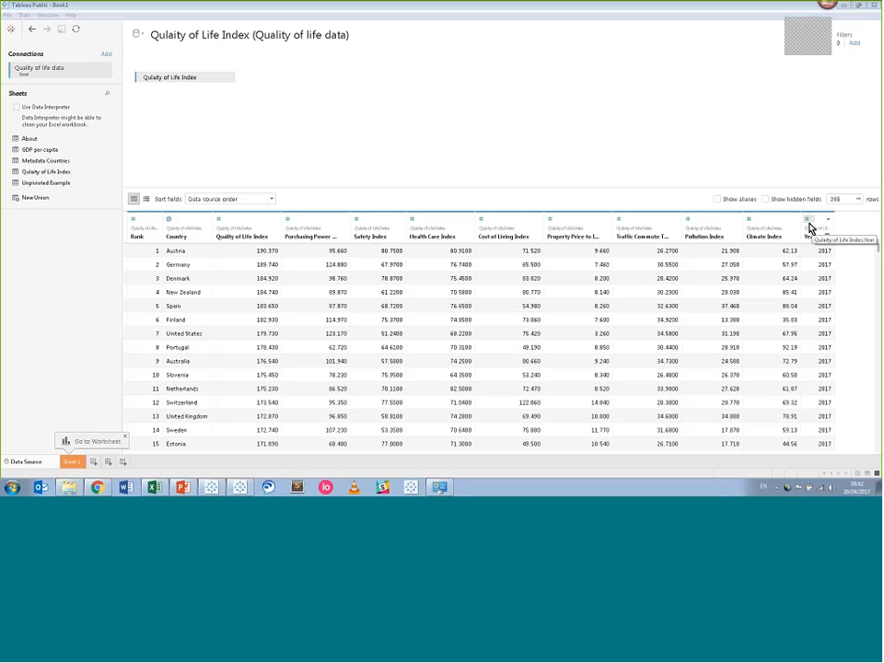
Change the Year column's type to Date so it reads 01/01/2017.
left_click(808, 225)
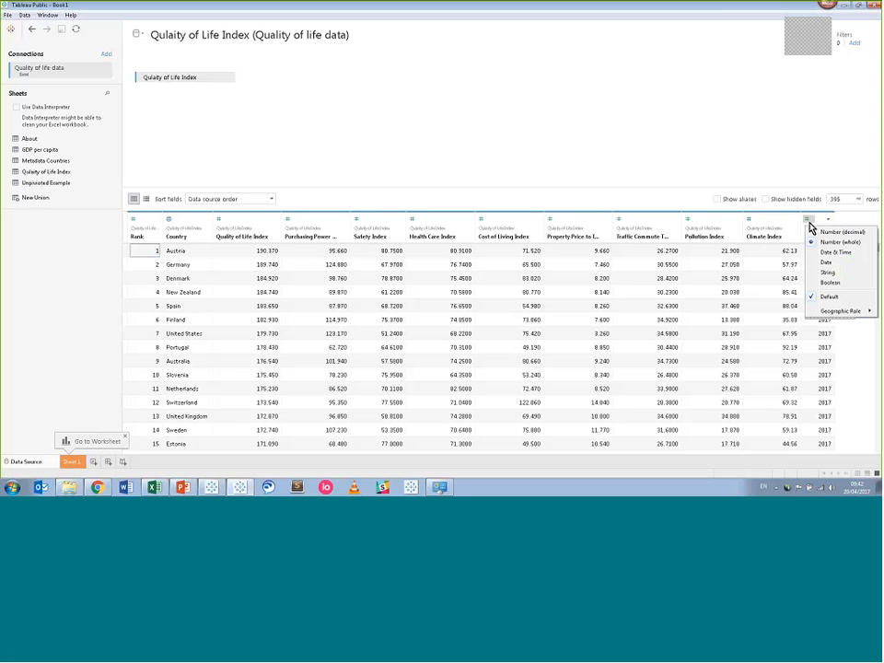
left_click(836, 265)
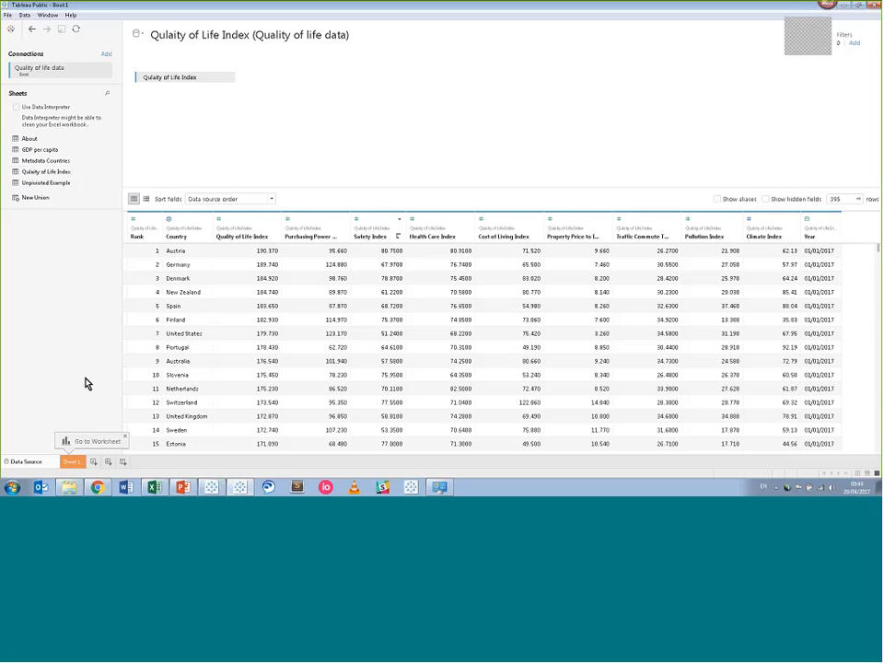
left_click(79, 463)
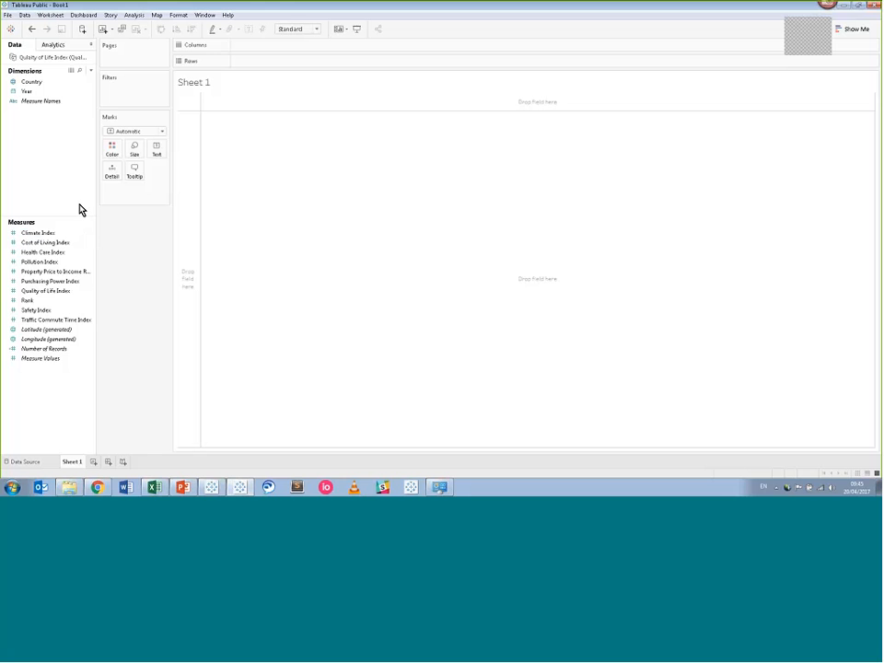
left_click(60, 92)
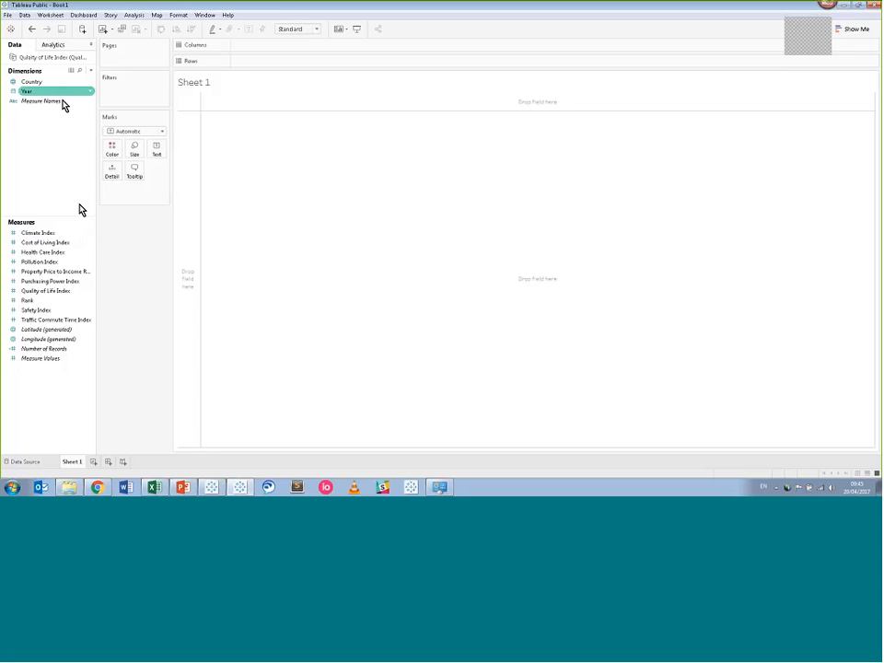
left_click(61, 85)
left_click(57, 92)
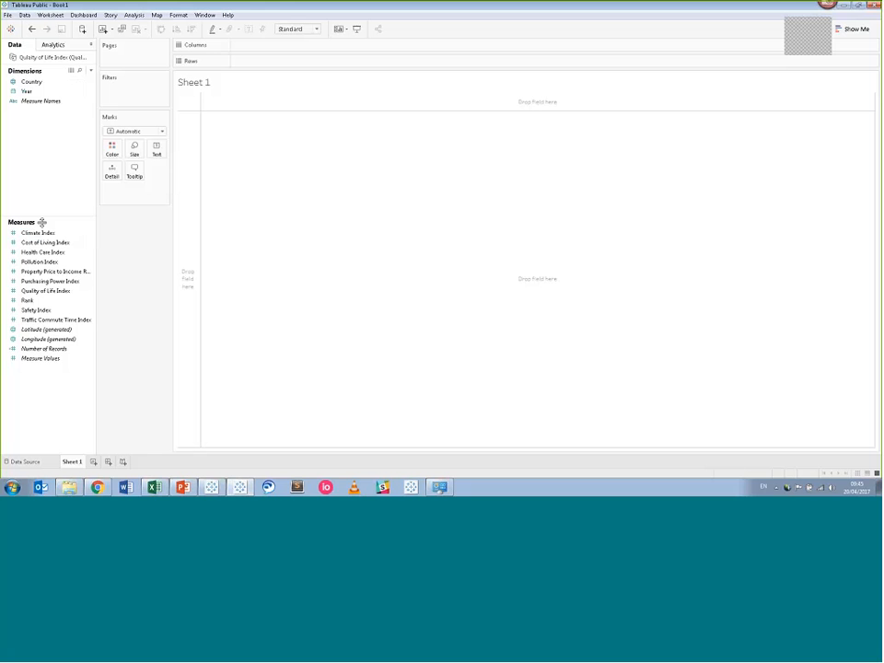
left_click(17, 236)
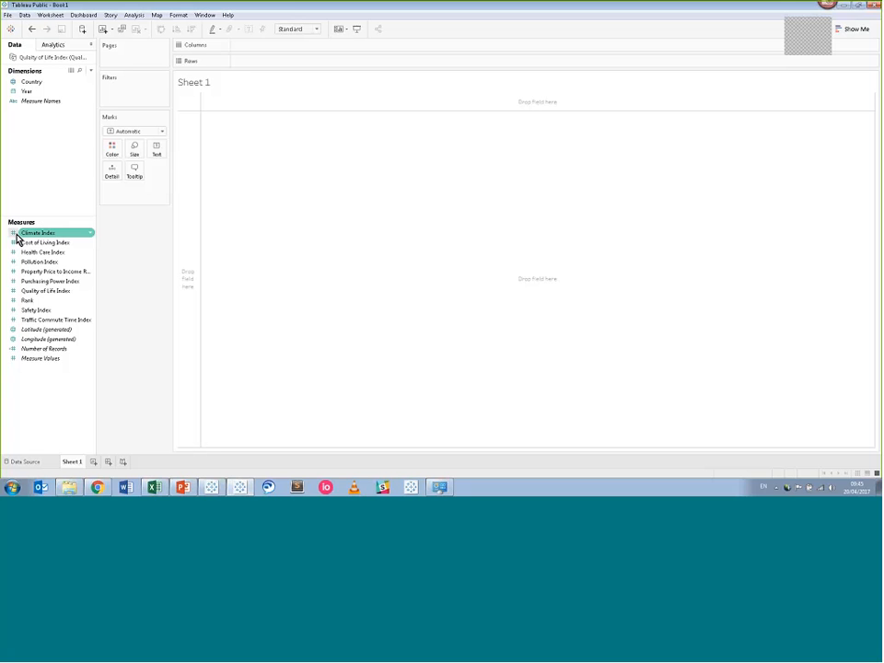
left_click(18, 244)
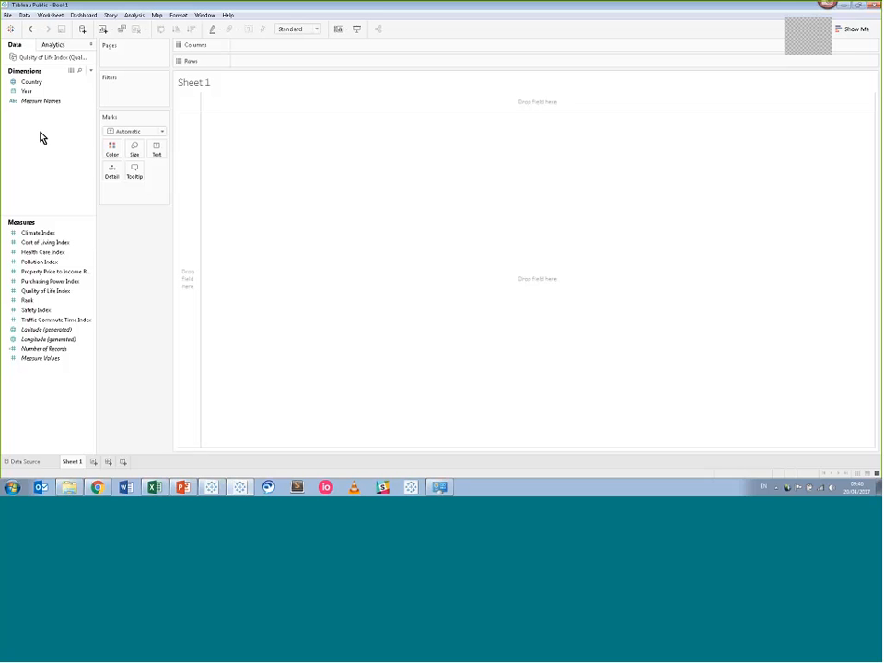
left_click(18, 84)
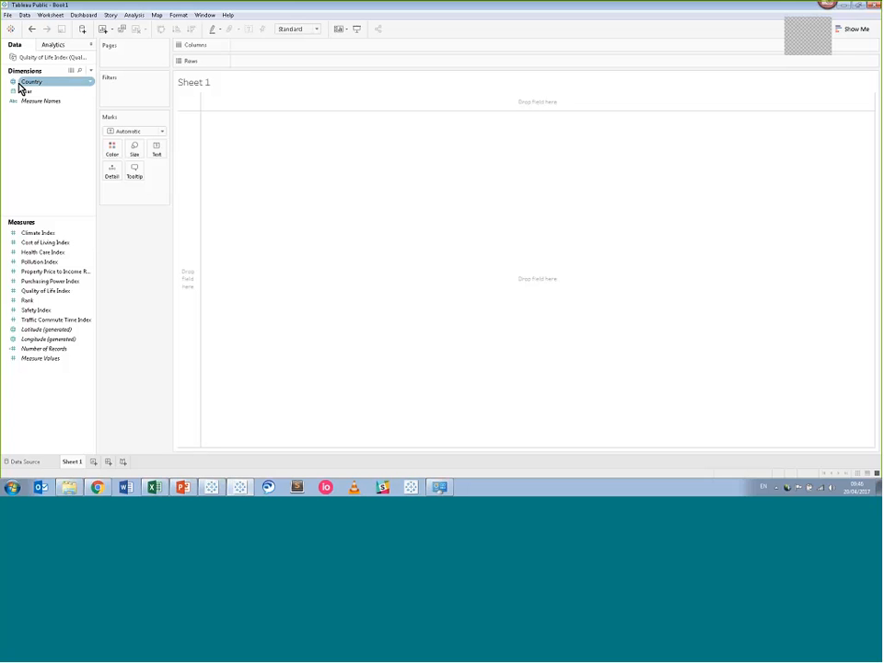
left_click(33, 94)
left_click_drag(40, 95, 61, 189)
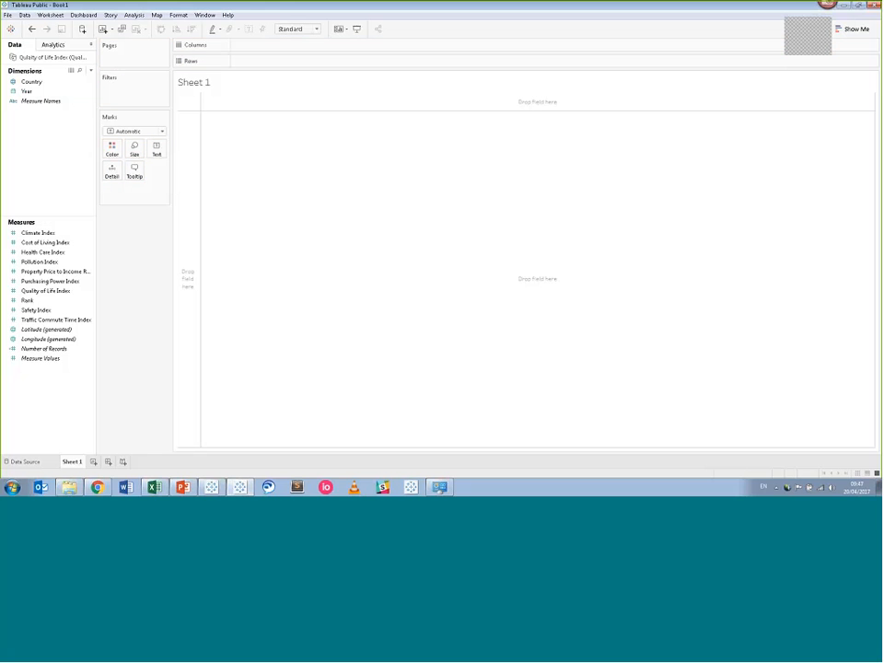
left_click(76, 93)
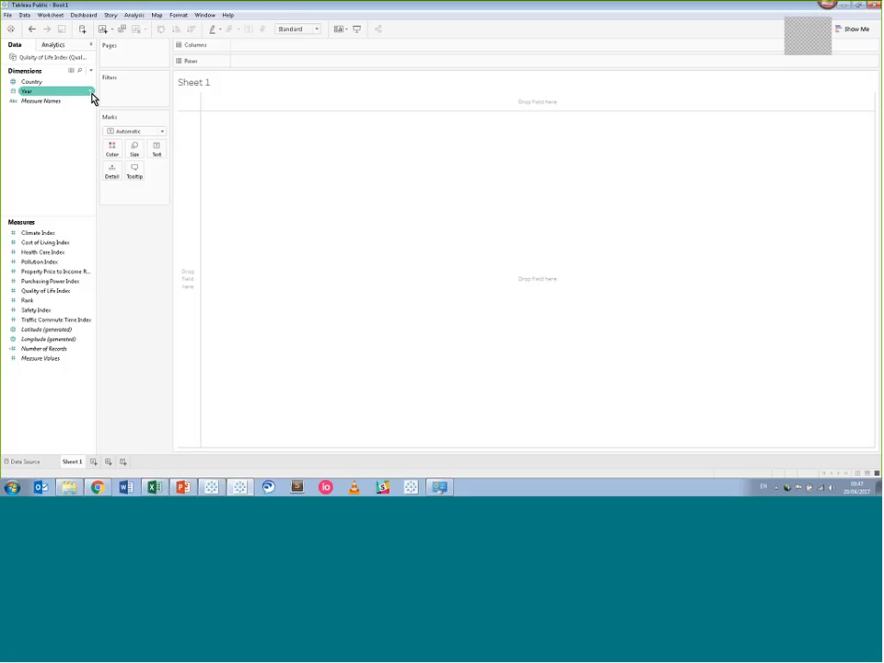
left_click(90, 93)
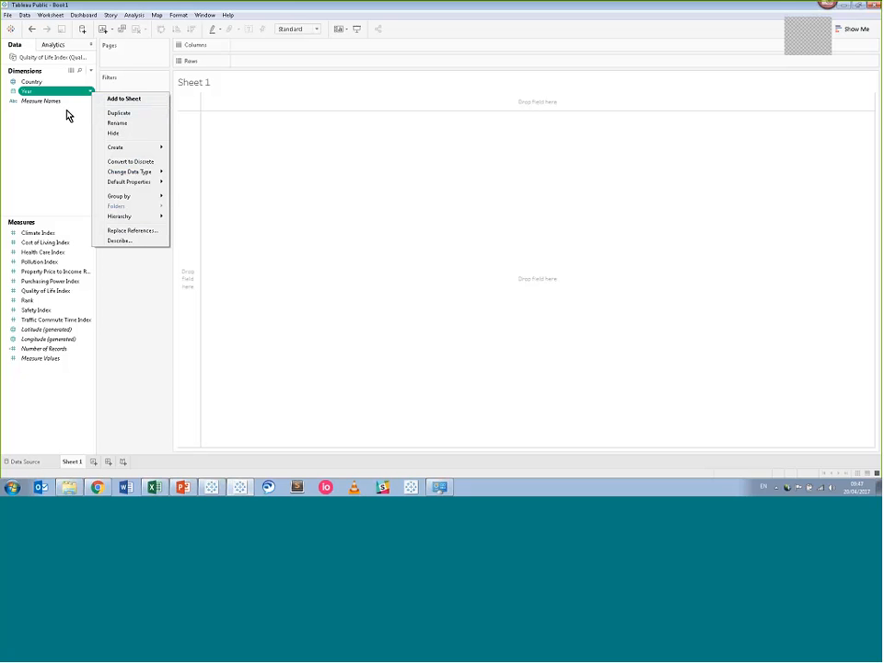
left_click(74, 115)
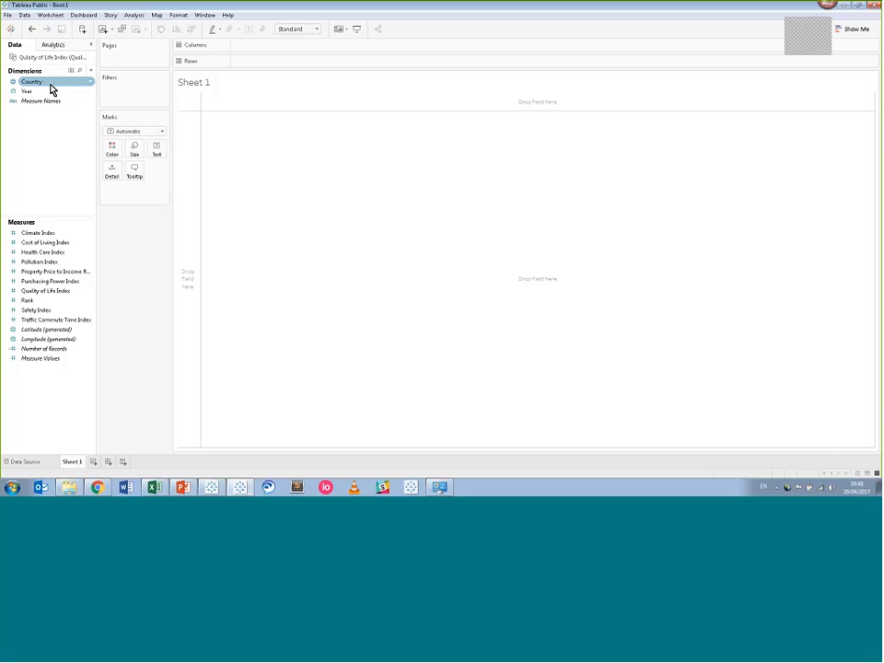
With the Country dimension selected, open Show Me to see the symbol and filled map options.
left_click(51, 84)
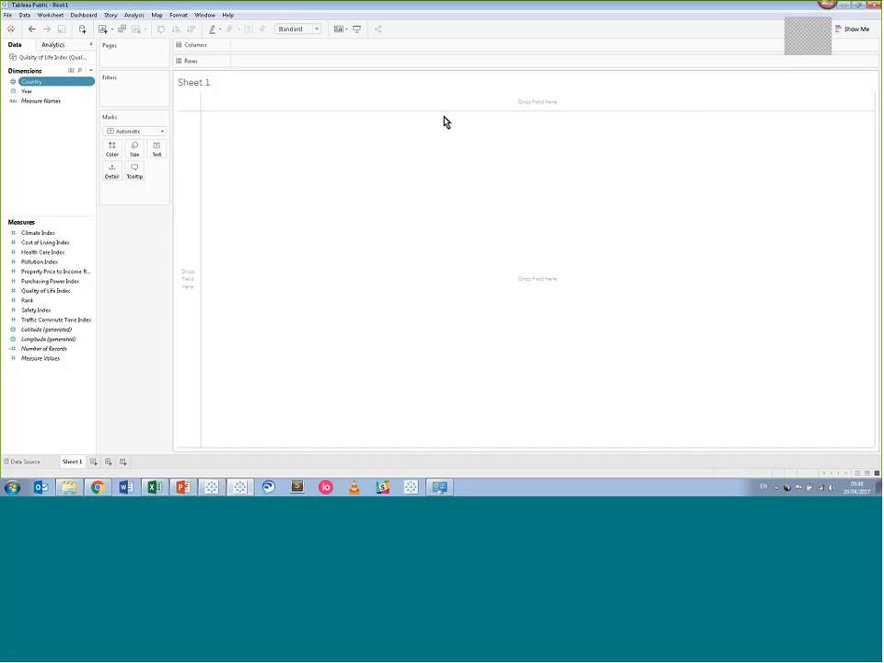
left_click(856, 32)
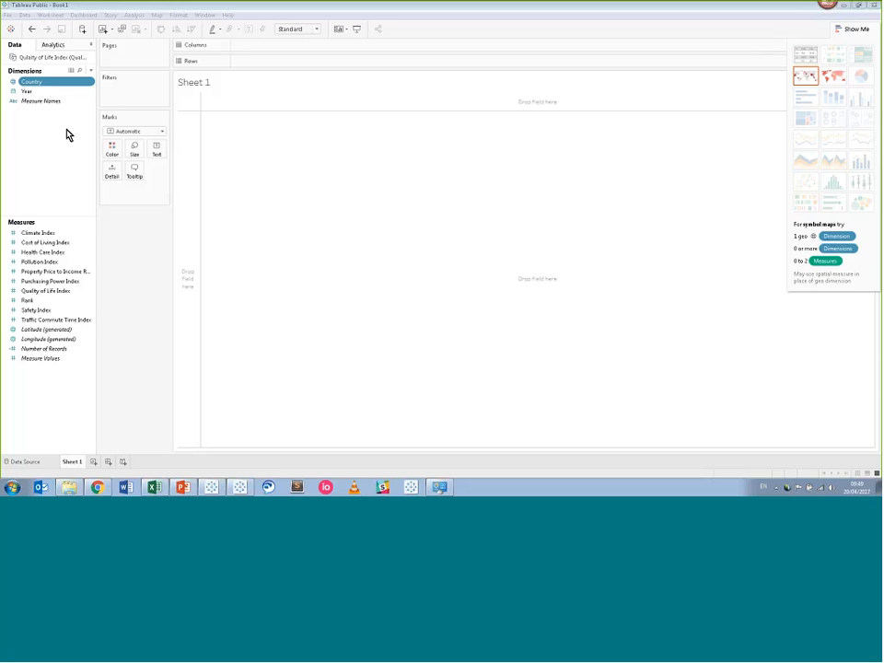
left_click(37, 123)
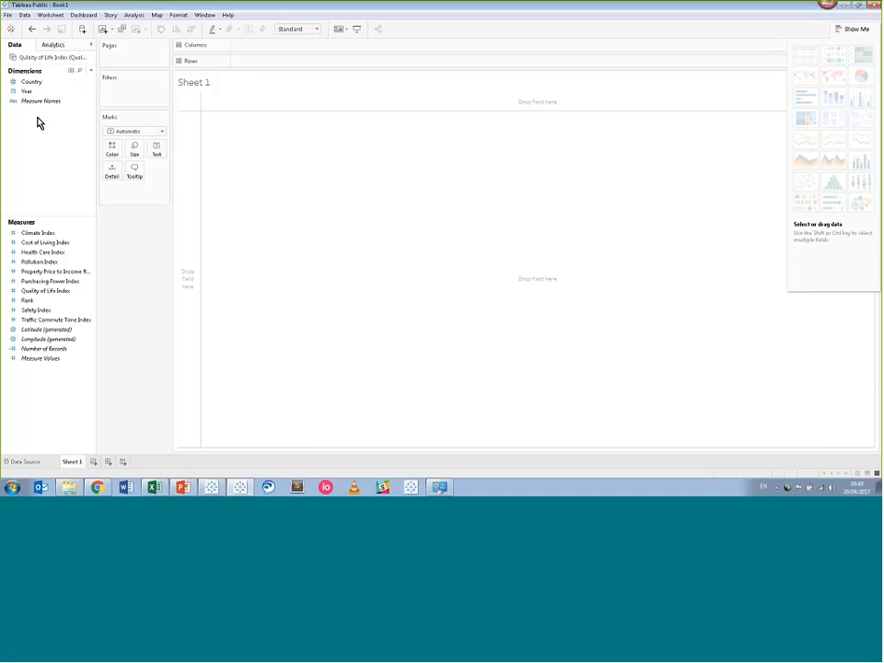
left_click(38, 85)
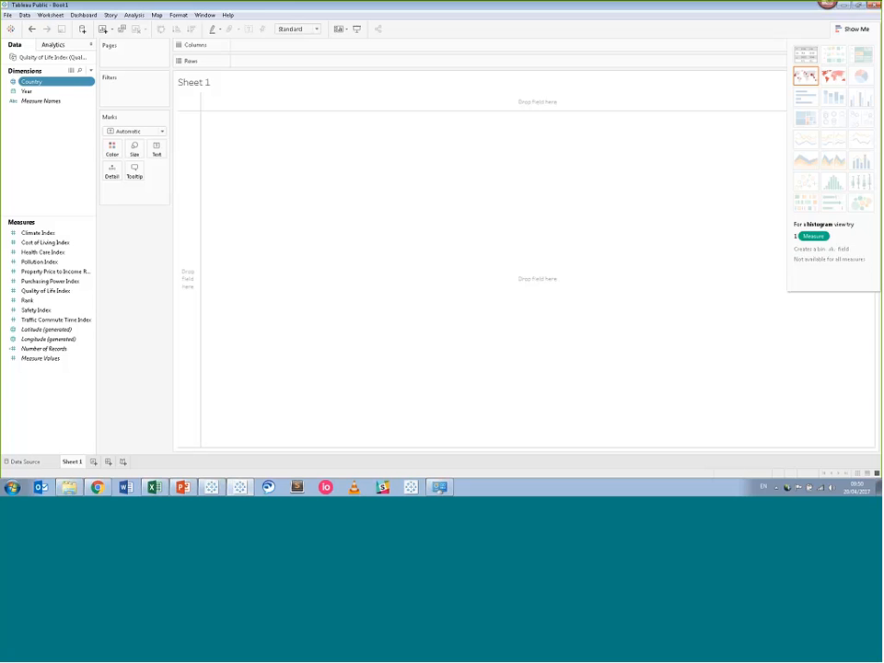
Turn Country into a filled world map and collapse Show Me so the map fills the view.
left_click(837, 82)
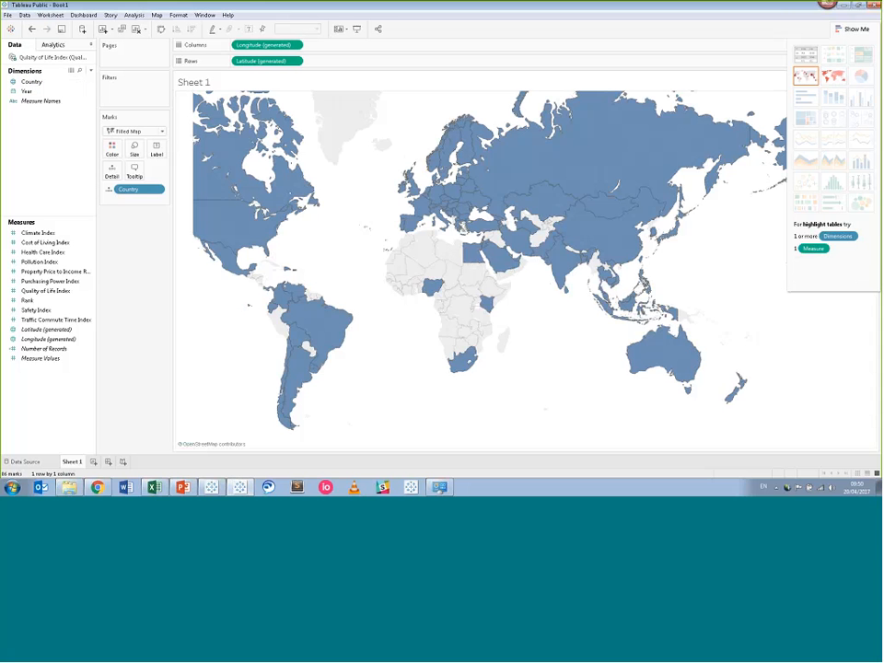
left_click(835, 33)
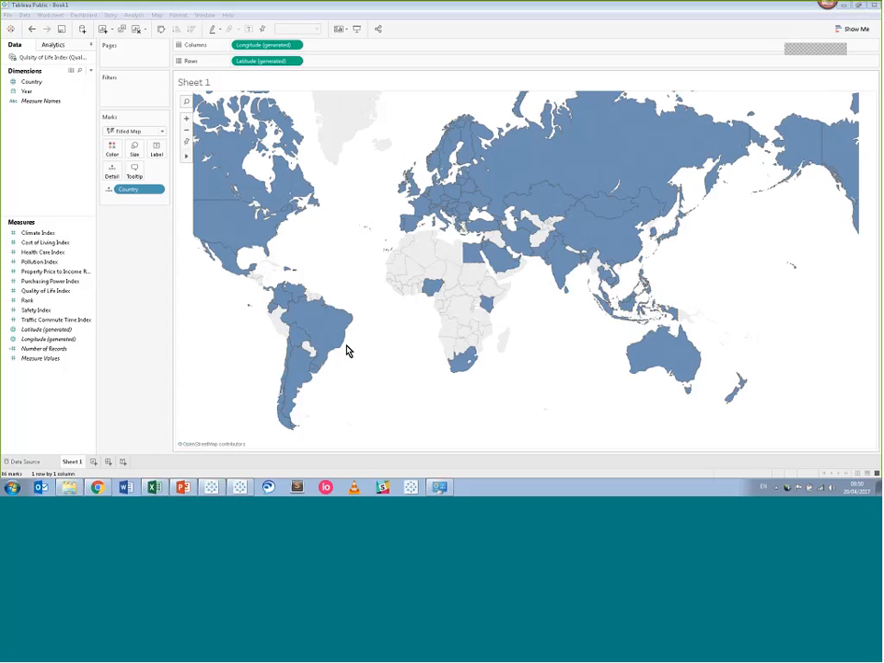
mouse_move(340, 350)
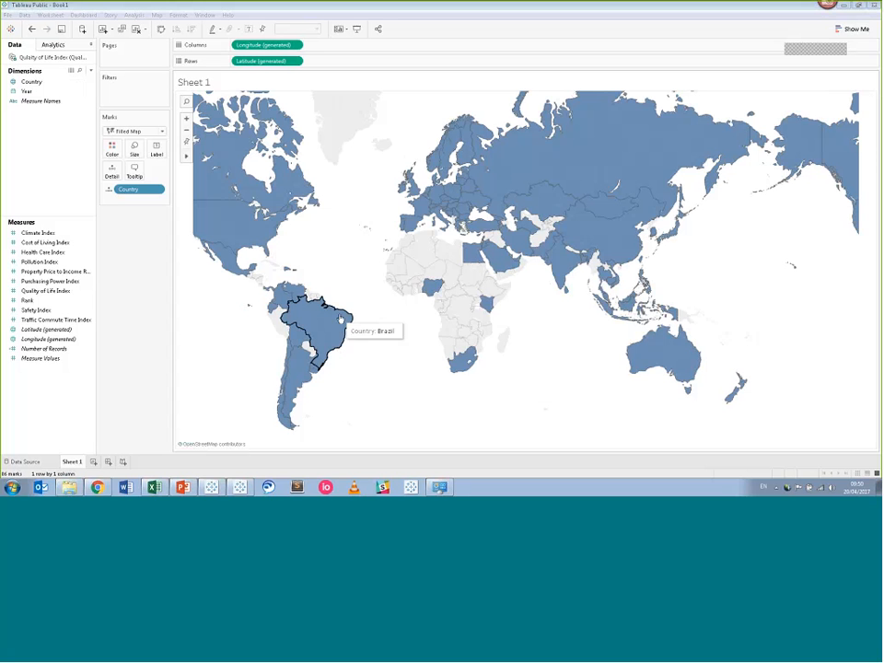
mouse_move(469, 254)
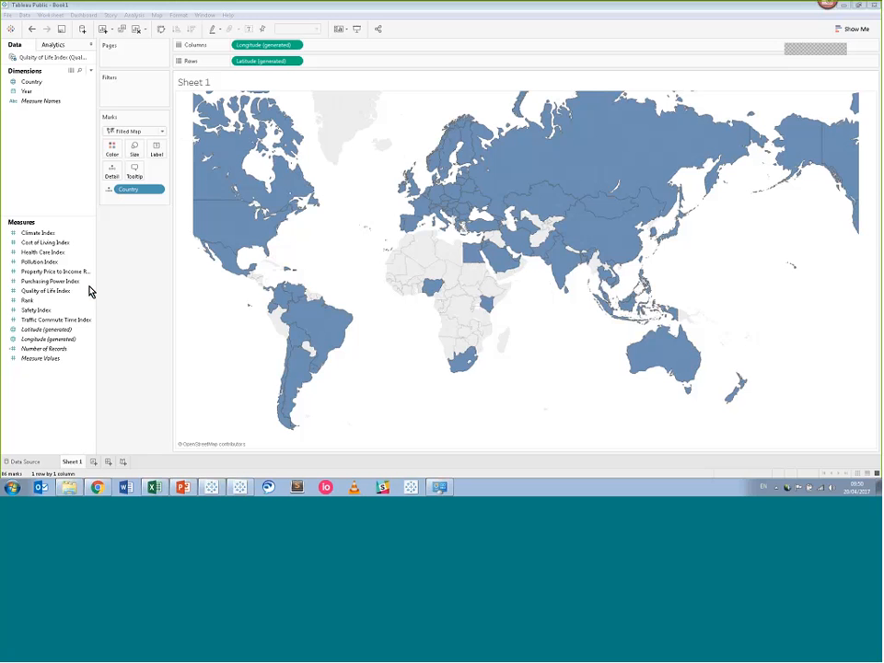
Drop Quality of Life Index onto the map to shade countries by SUM(Quality of Life Index).
left_click_drag(88, 290, 316, 247)
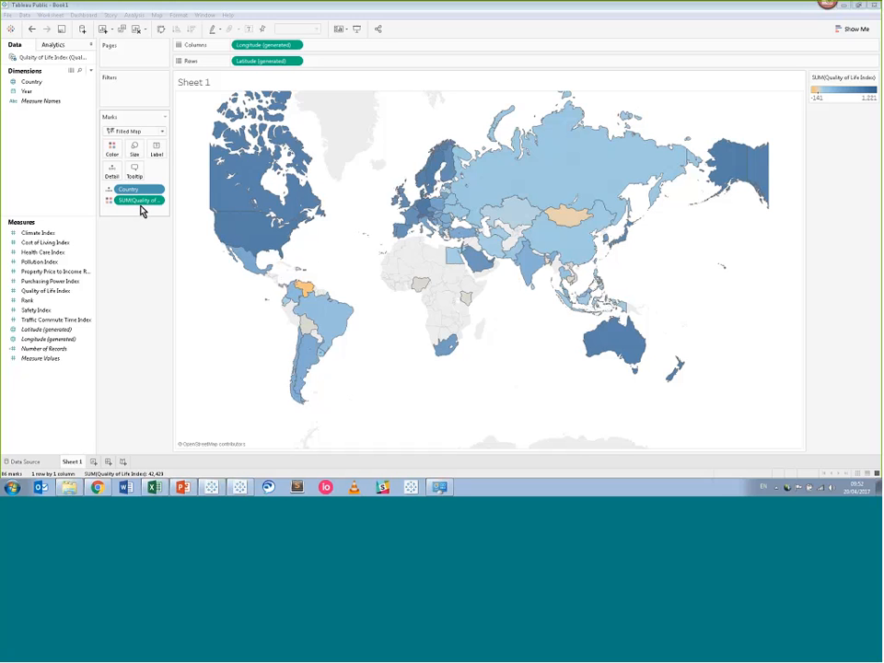
left_click(157, 201)
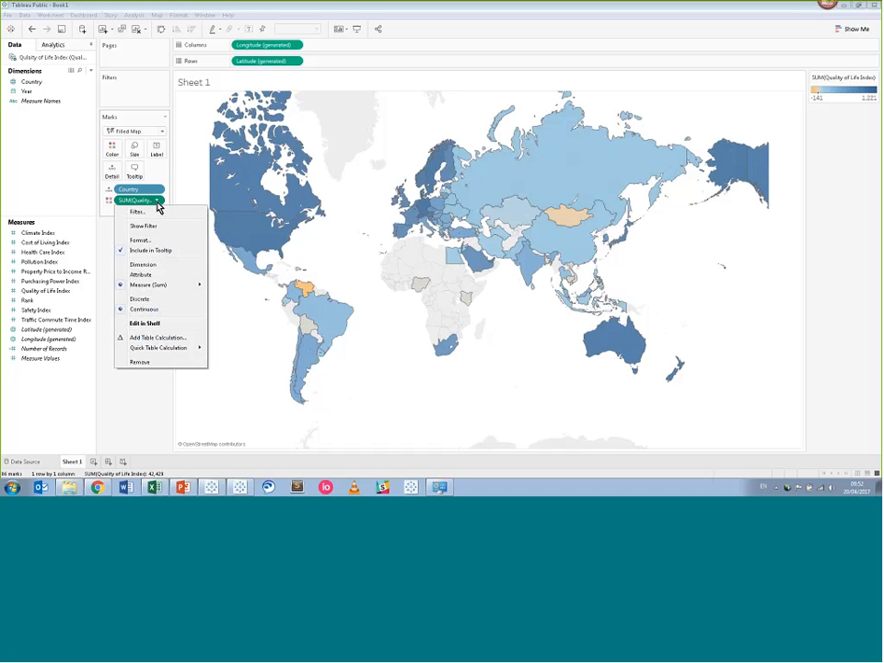
mouse_move(162, 287)
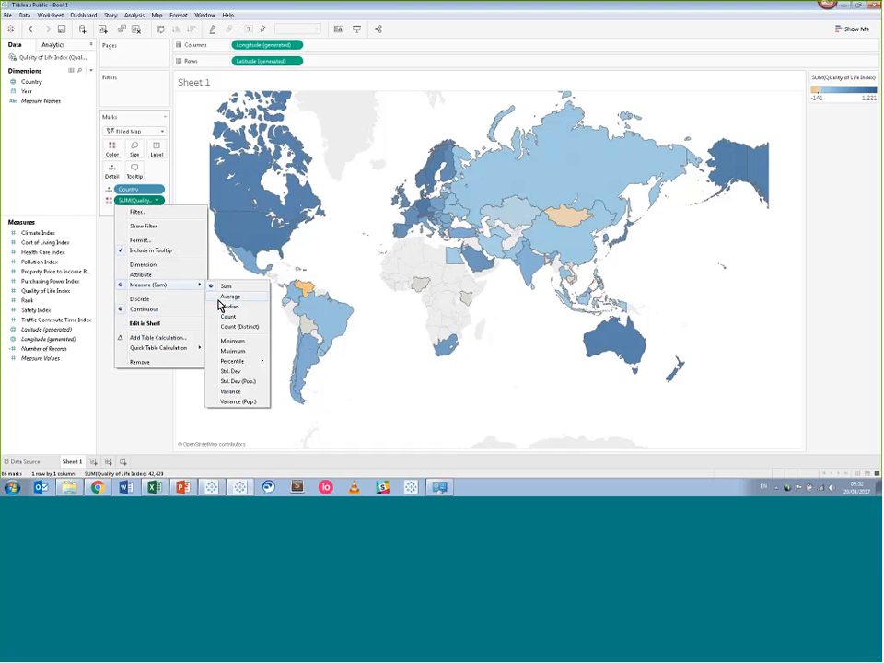
left_click(77, 171)
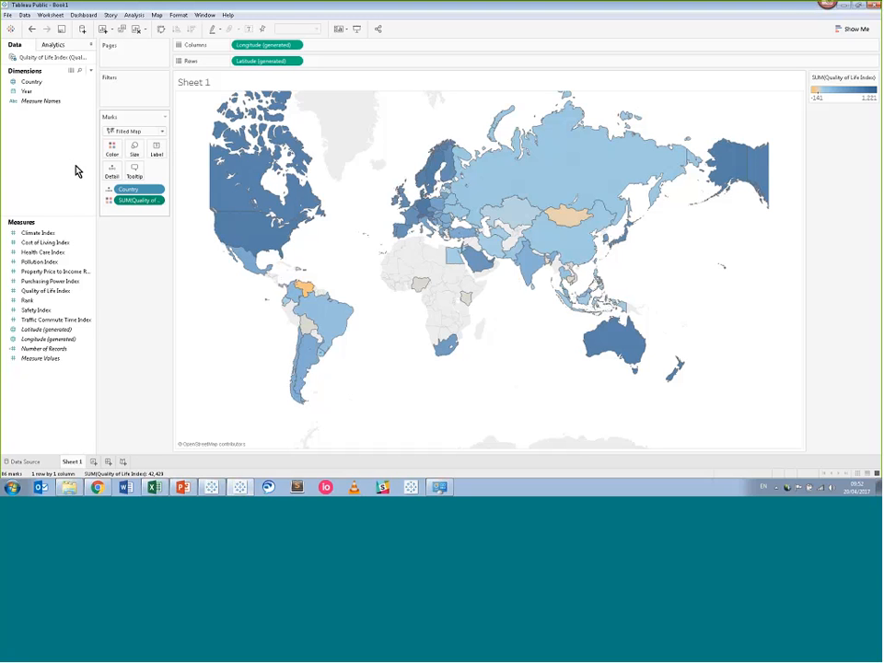
Add a YEAR(Year) filter to the map keeping only 2017.
left_click(43, 93)
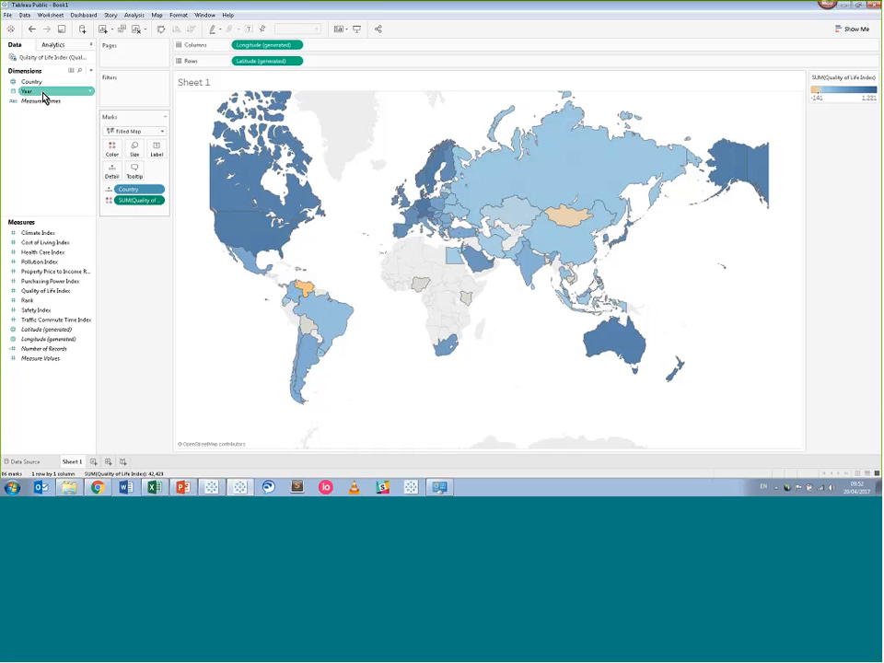
left_click_drag(43, 97, 98, 95)
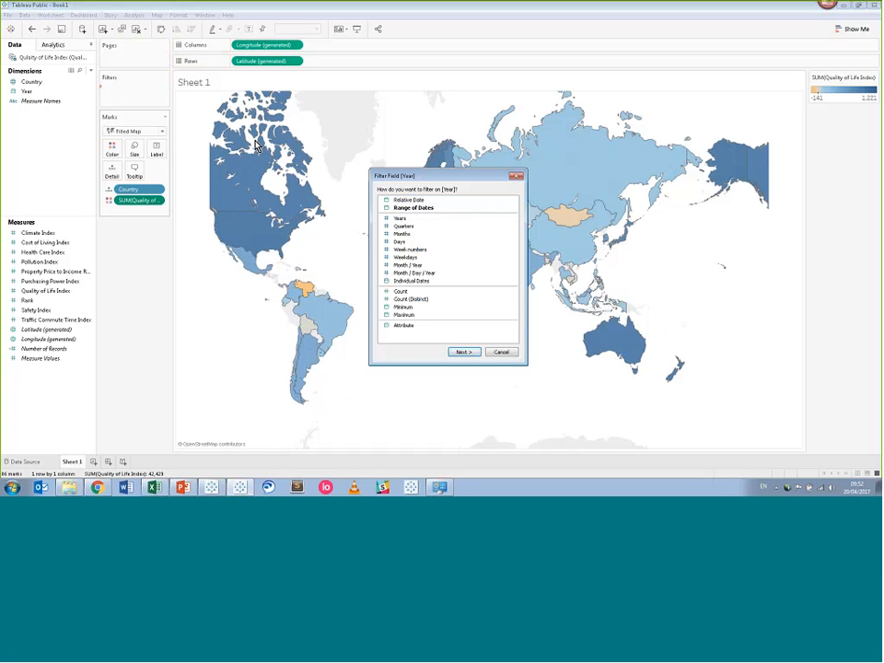
double_click(409, 219)
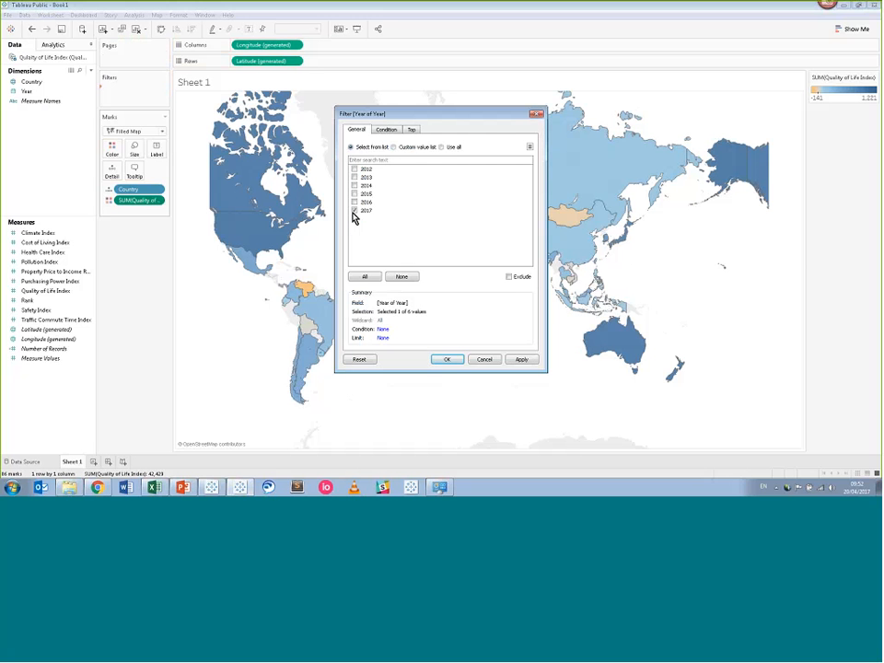
left_click(448, 359)
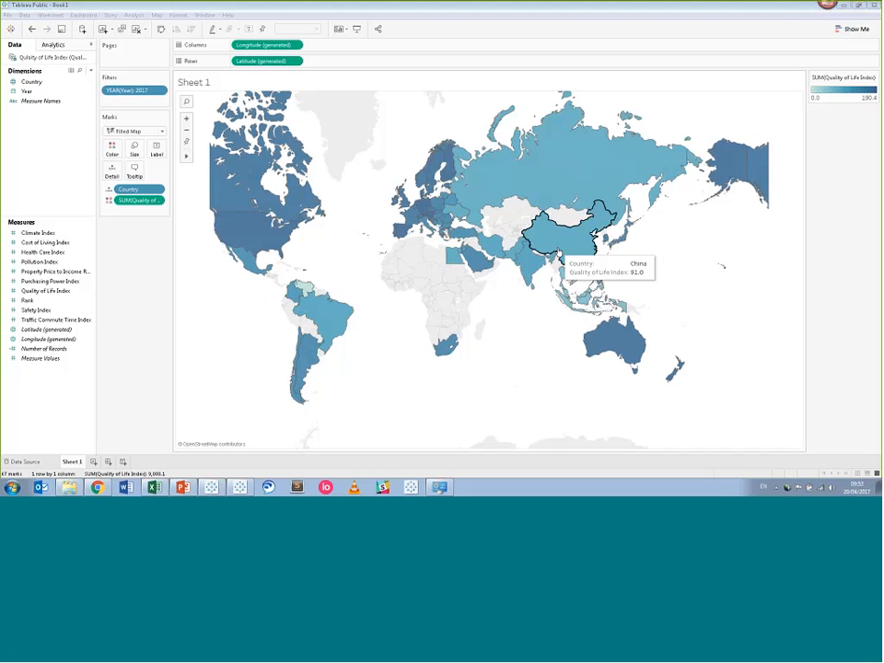
mouse_move(554, 200)
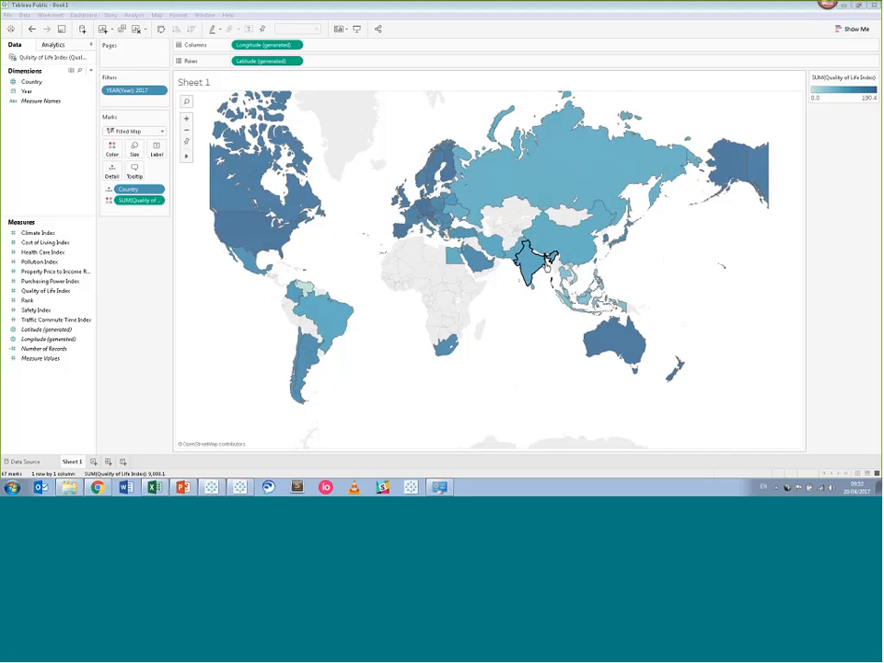
mouse_move(563, 301)
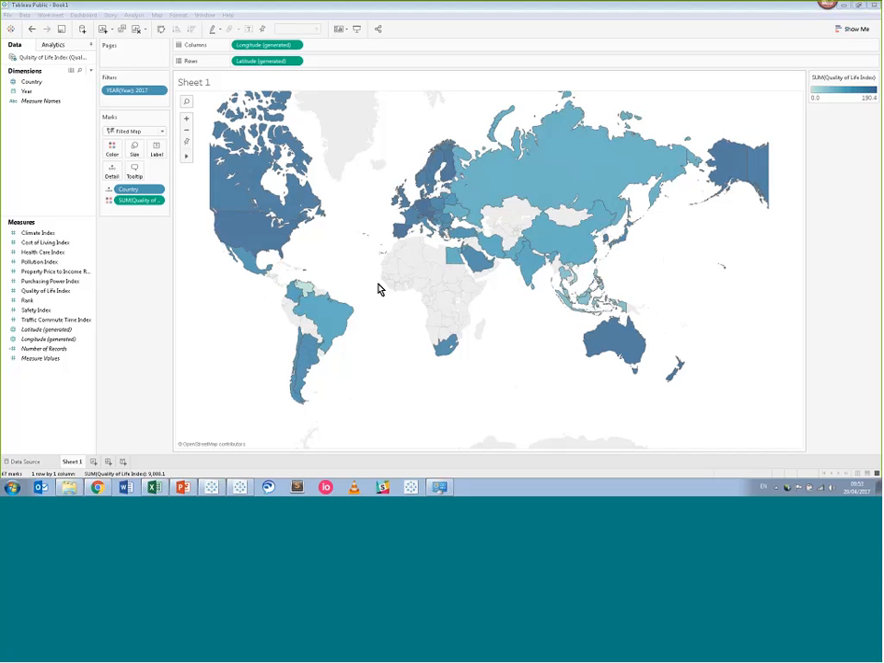
mouse_move(305, 288)
mouse_move(258, 238)
mouse_move(221, 180)
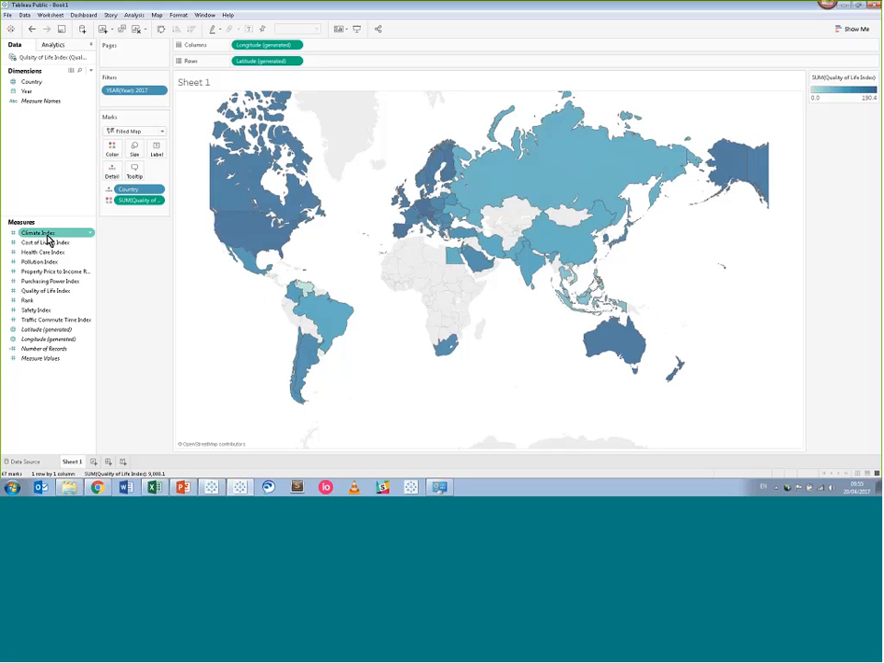
Apply the Orange-Blue Diverging palette to the Quality of Life Index colour.
left_click_drag(44, 233, 74, 221)
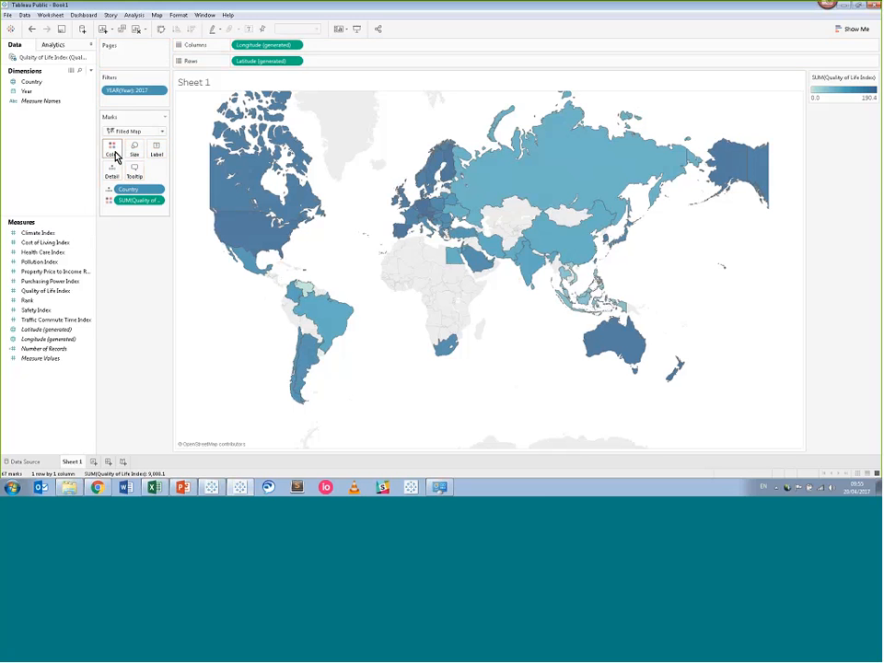
left_click(112, 152)
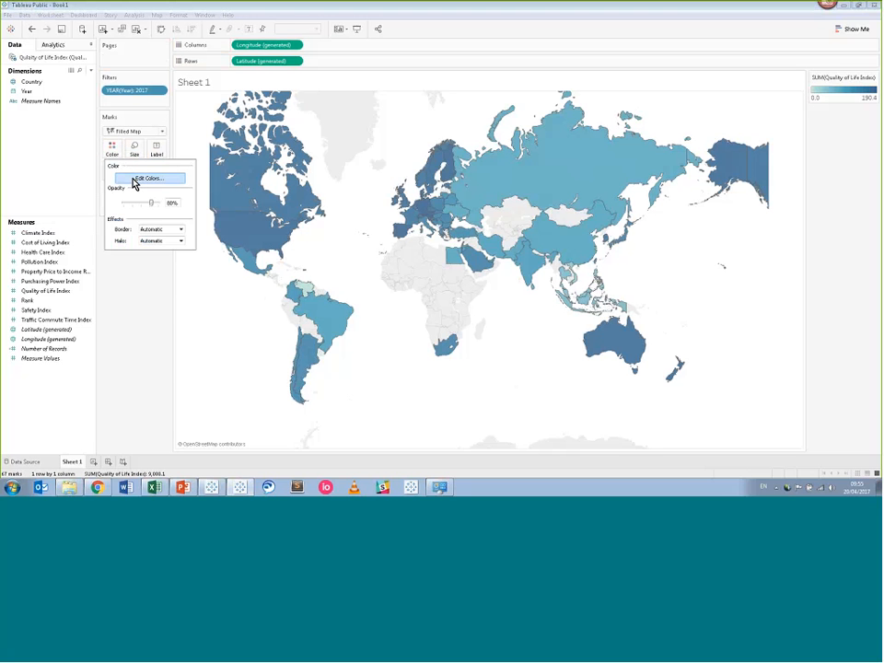
left_click(135, 181)
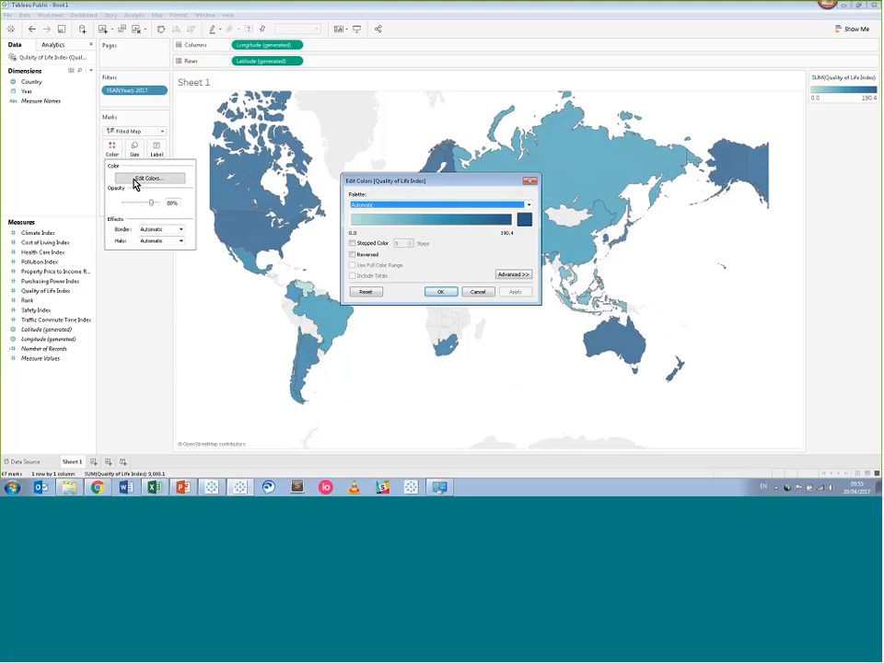
left_click(527, 205)
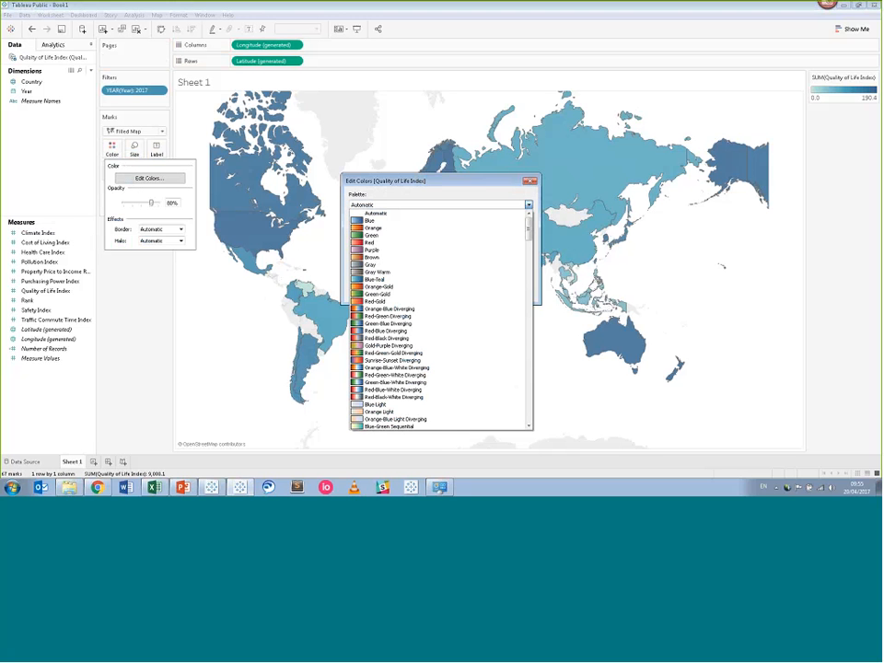
left_click(489, 308)
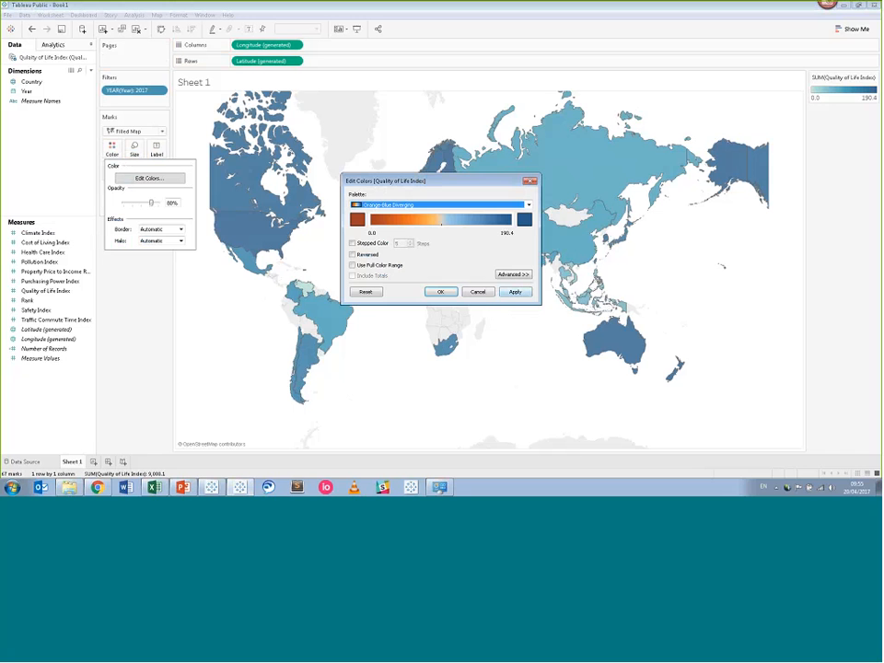
left_click_drag(427, 183, 182, 278)
left_click(269, 381)
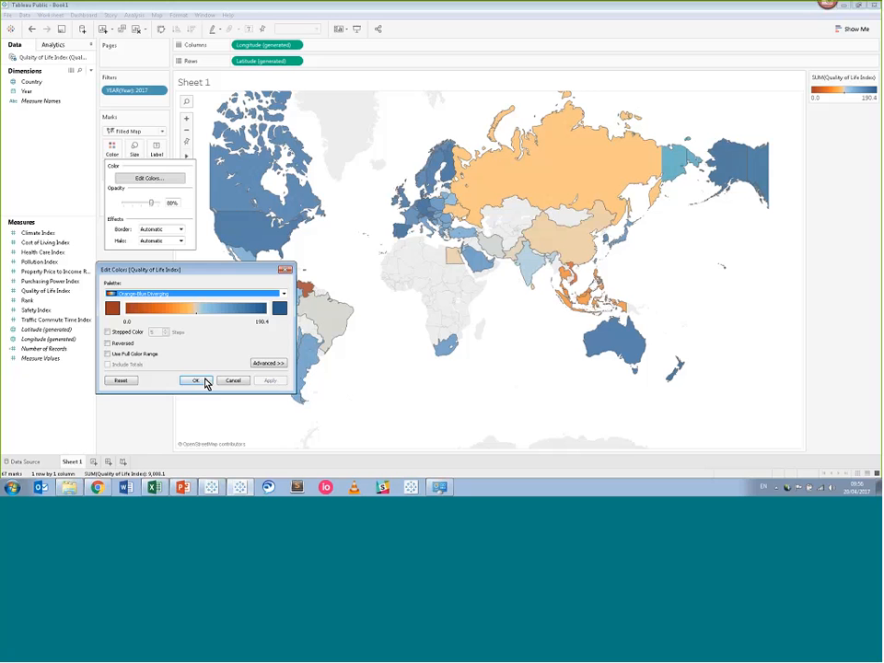
left_click(195, 380)
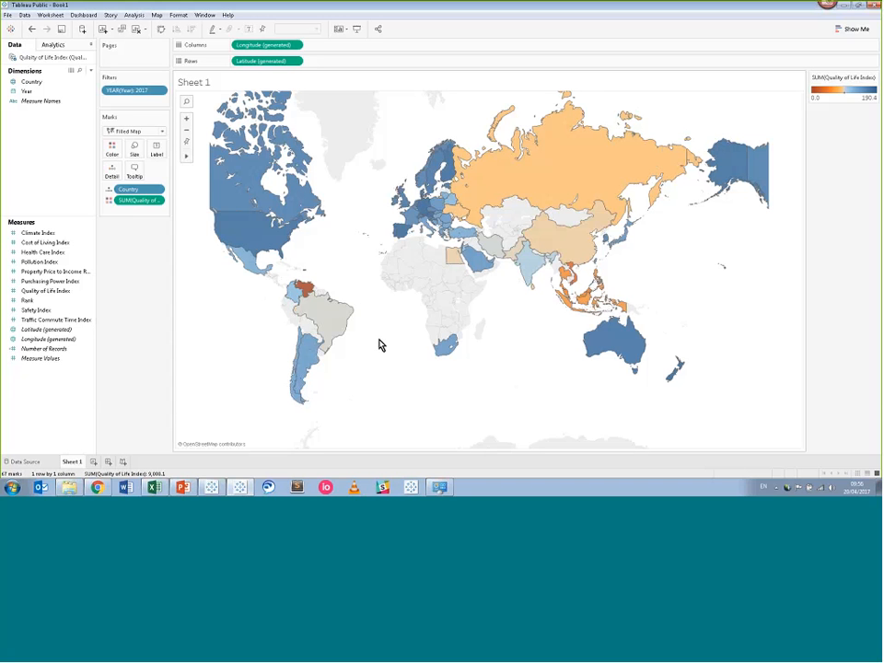
mouse_move(312, 300)
mouse_move(548, 260)
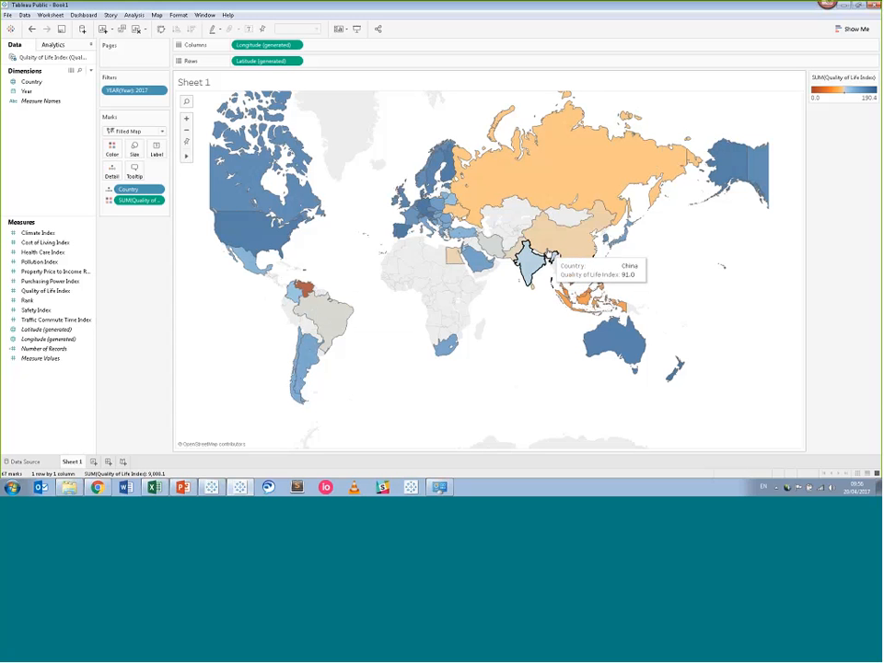
mouse_move(502, 259)
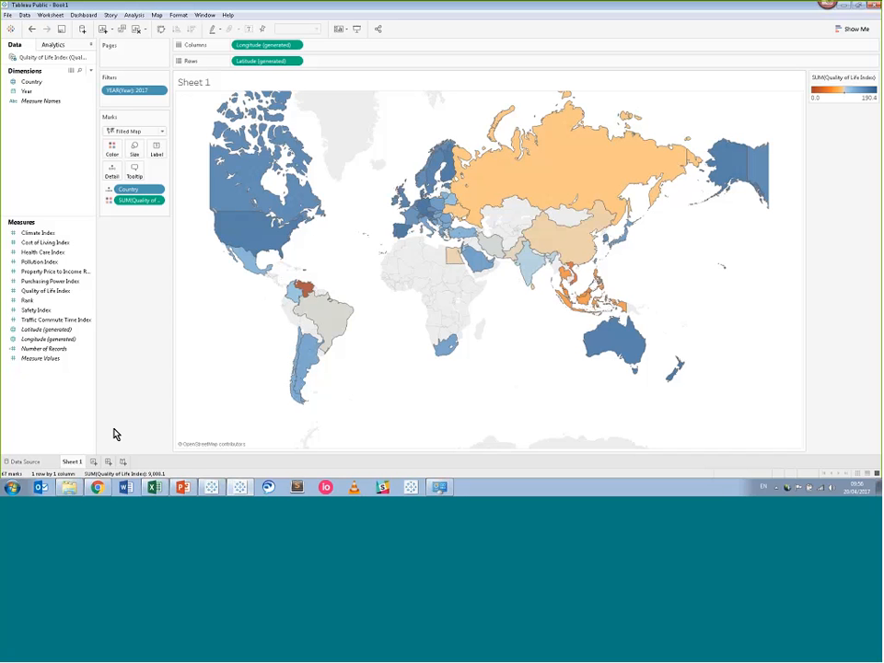
Read Numbeo's 'About Quality of Life Indices' page in Chrome, then return to Tableau.
left_click(96, 488)
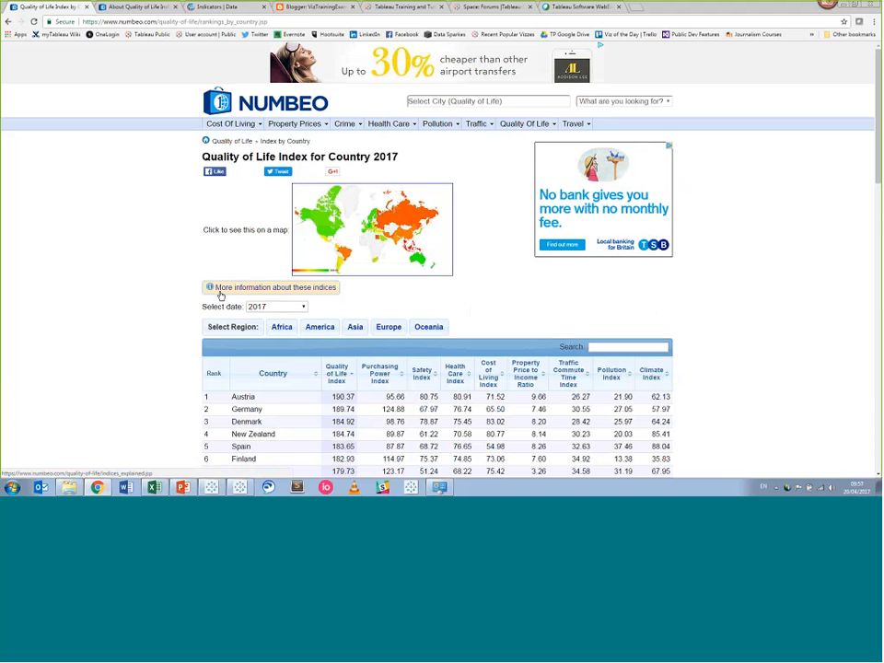
left_click(133, 11)
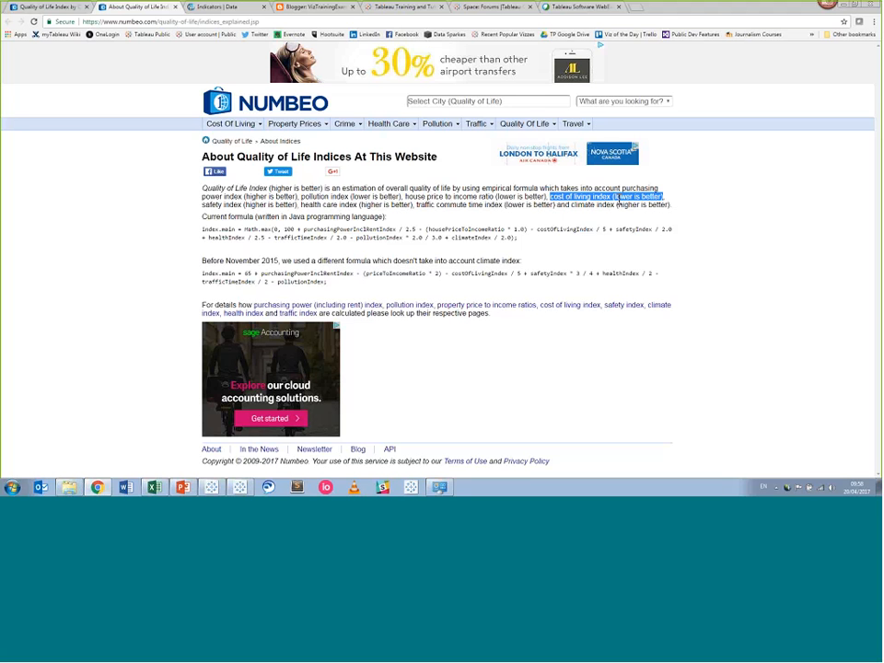
left_click(246, 492)
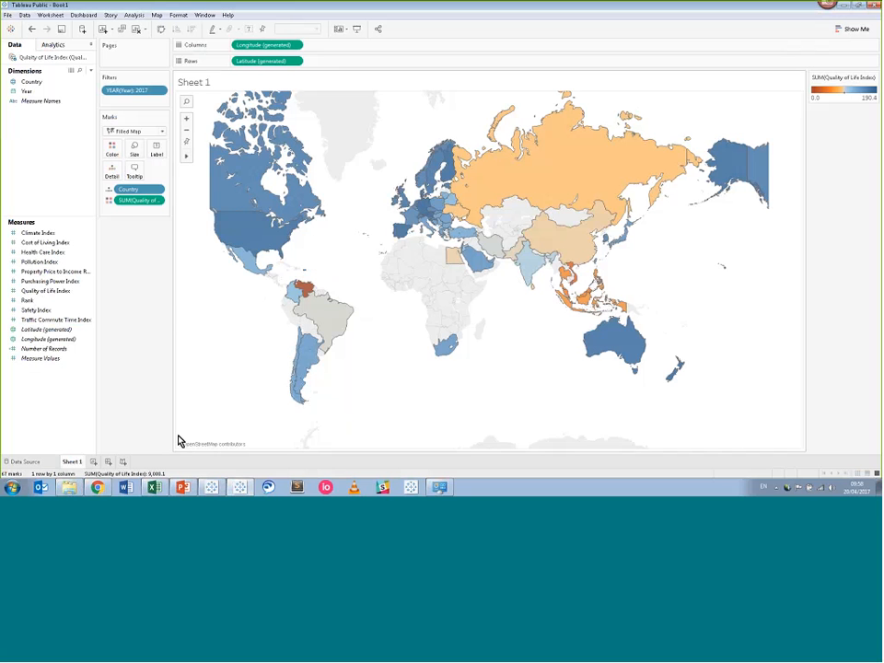
Rename the Sheet 1 worksheet to 'Map'.
right_click(69, 463)
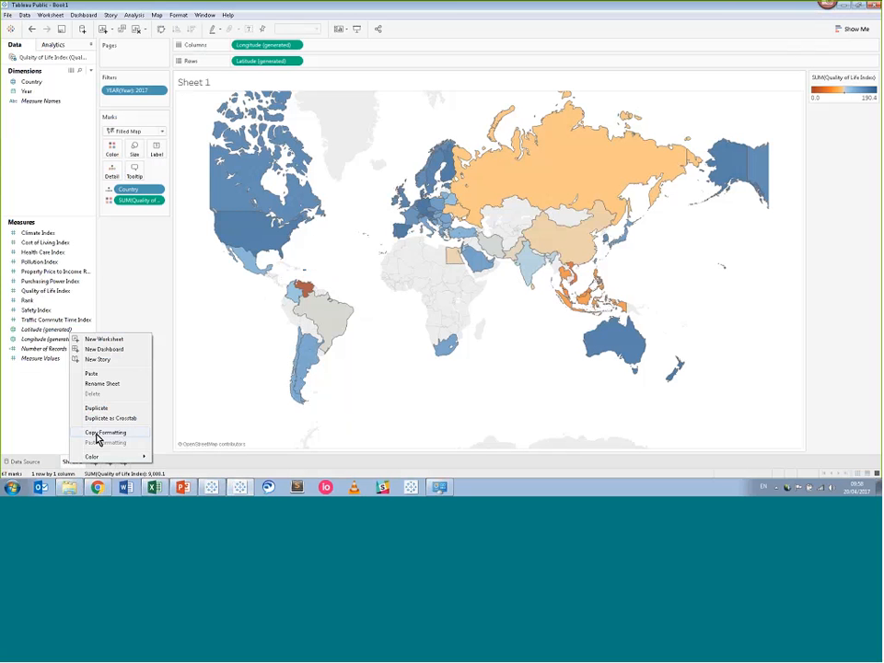
left_click(100, 384)
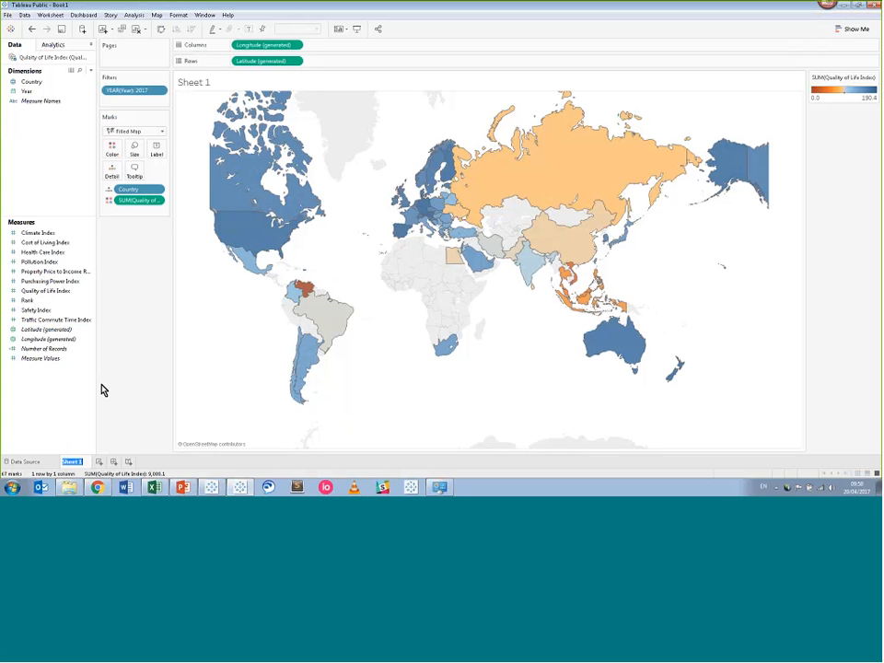
type("Map")
key("Return")
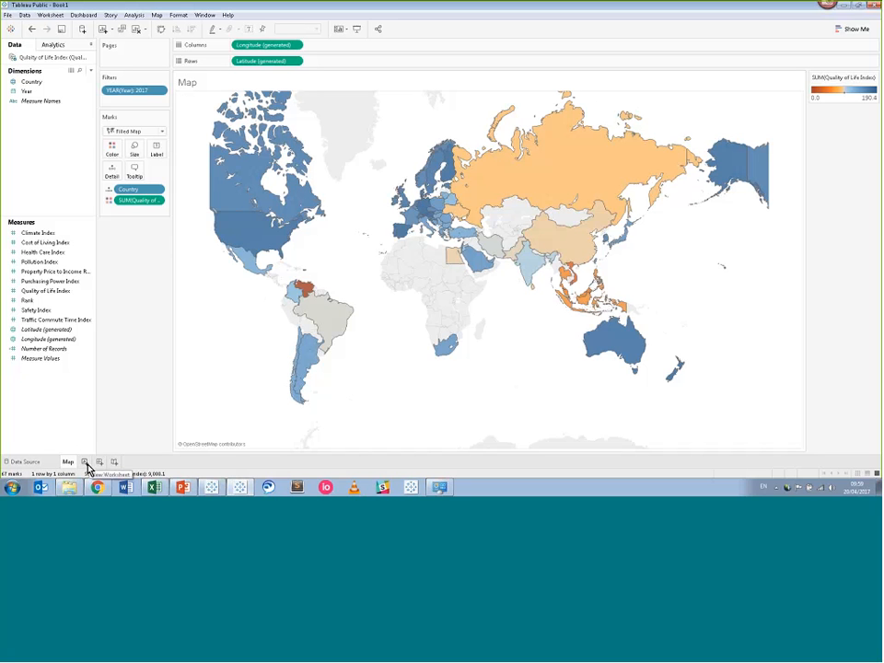
Add a new blank worksheet, Sheet 2, after the Map sheet.
left_click(86, 463)
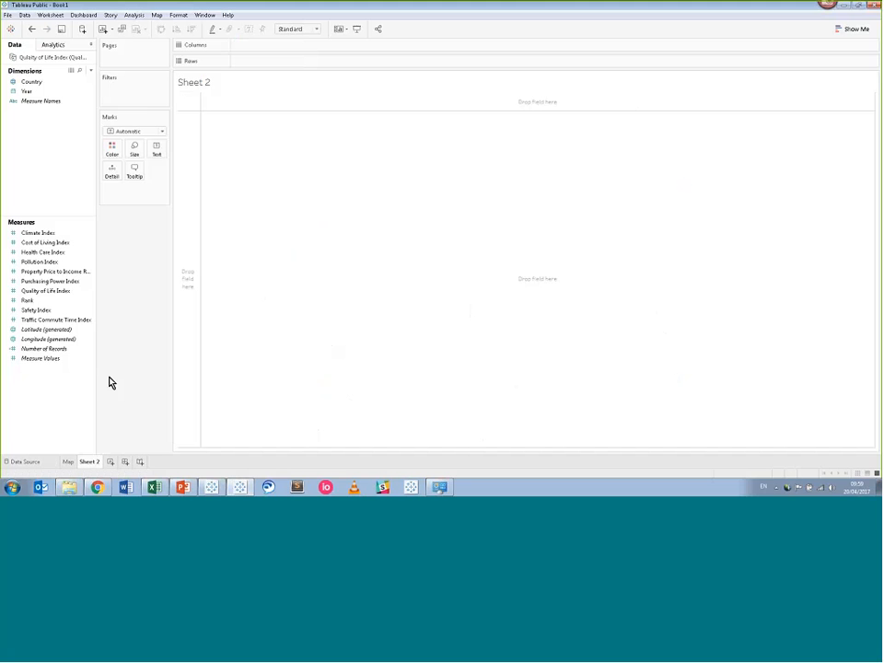
left_click(50, 15)
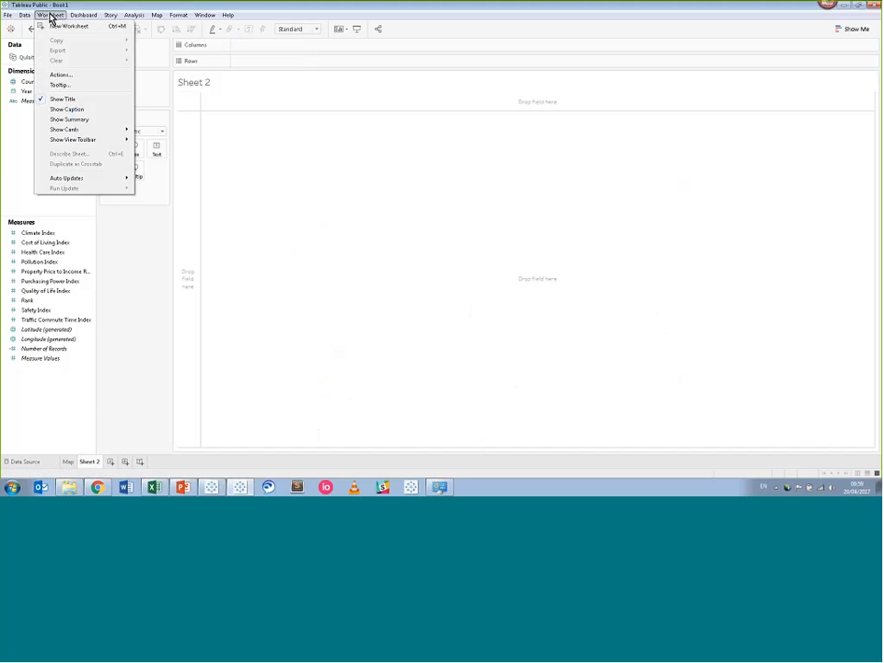
key("Escape")
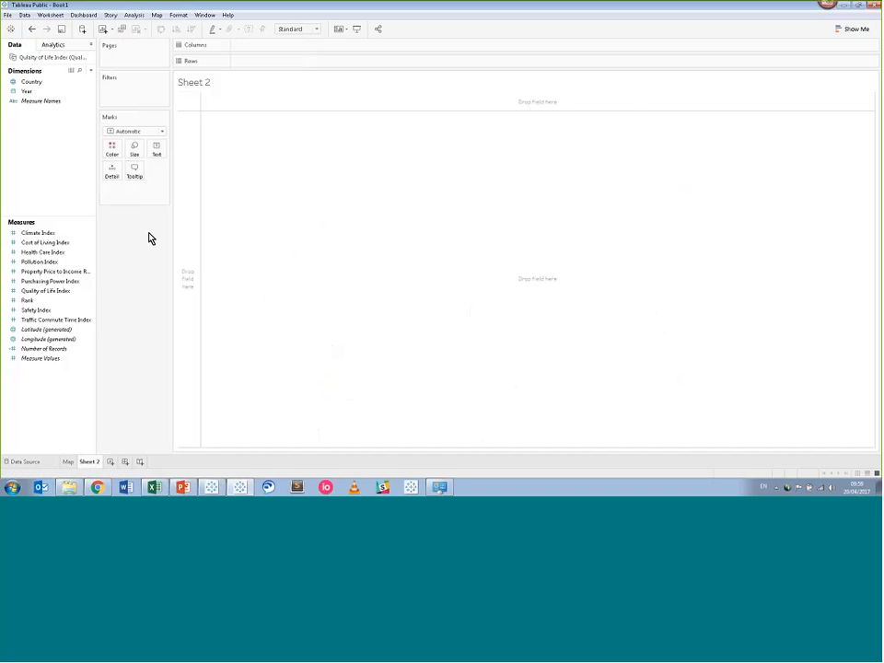
Drag the Quality of Life Index measure toward the Columns shelf.
left_click(66, 273)
left_click(49, 292)
left_click_drag(49, 293, 271, 50)
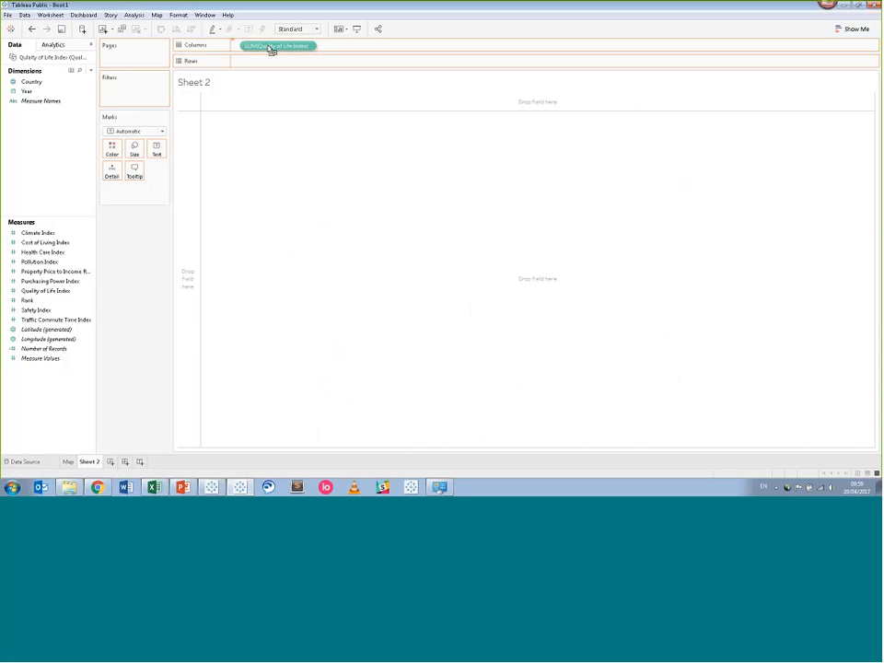
Place Quality of Life Index on Columns and Cost of Living Index on Rows.
left_click_drag(272, 50, 272, 49)
left_click_drag(271, 50, 271, 50)
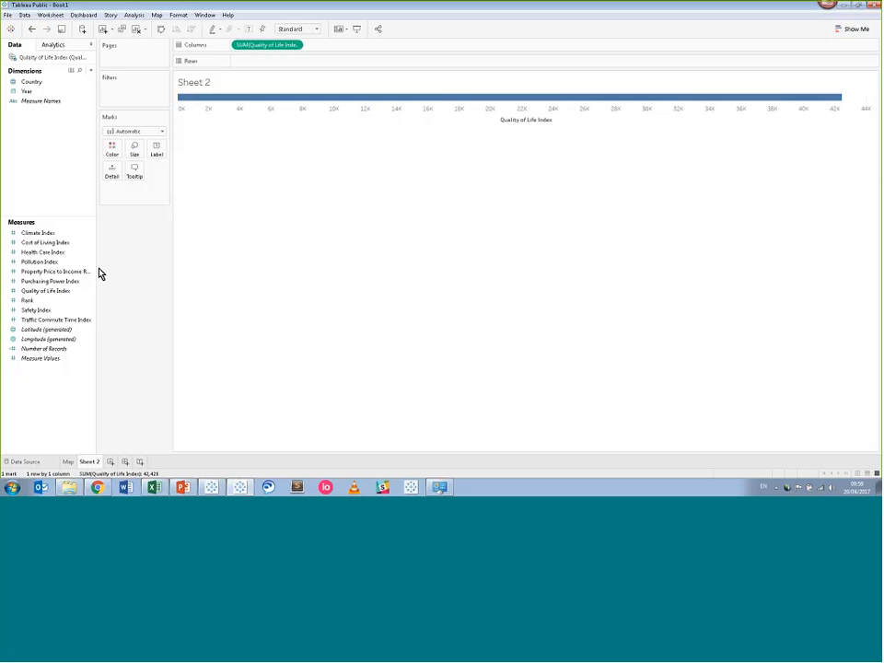
left_click(65, 252)
left_click(48, 244)
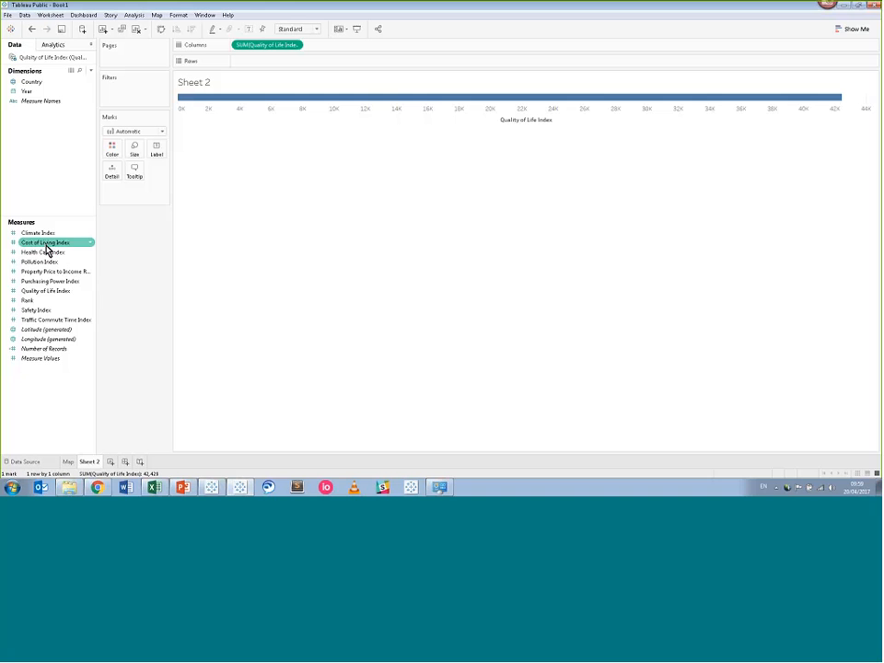
left_click_drag(48, 250, 261, 66)
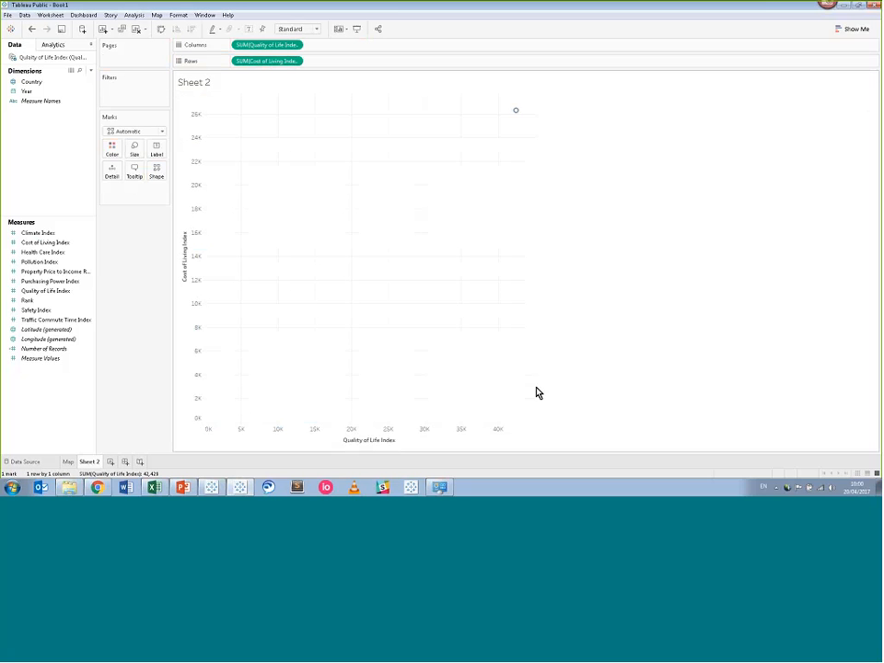
mouse_move(521, 117)
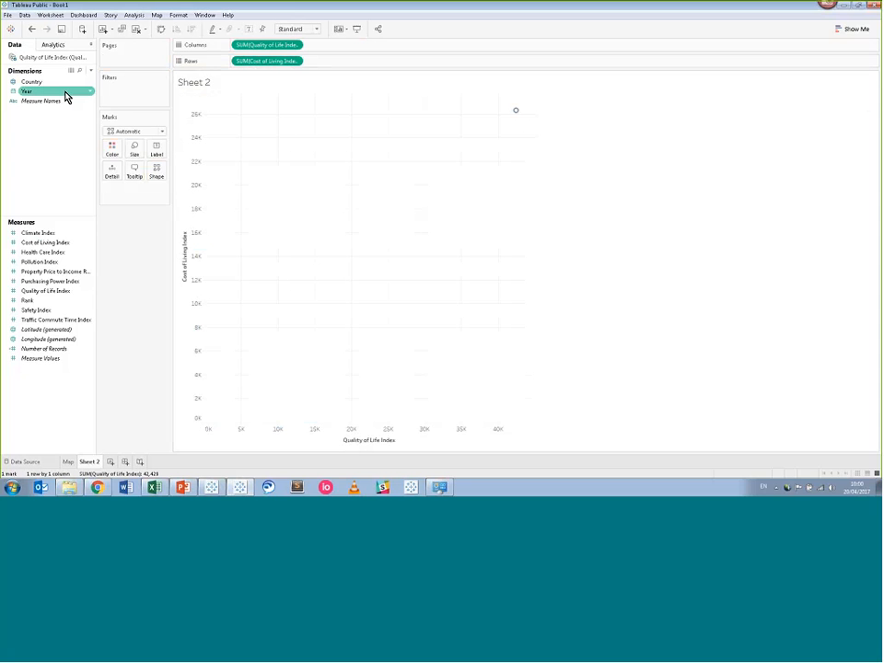
Add Country to Detail for one point per country, and drag Year onto Filters.
left_click_drag(47, 90, 342, 182)
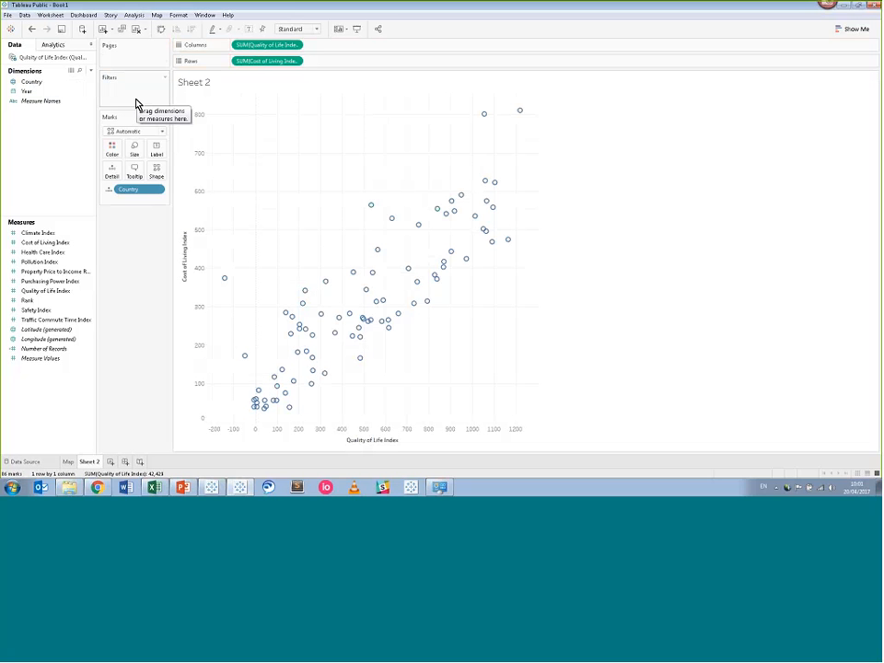
left_click(54, 92)
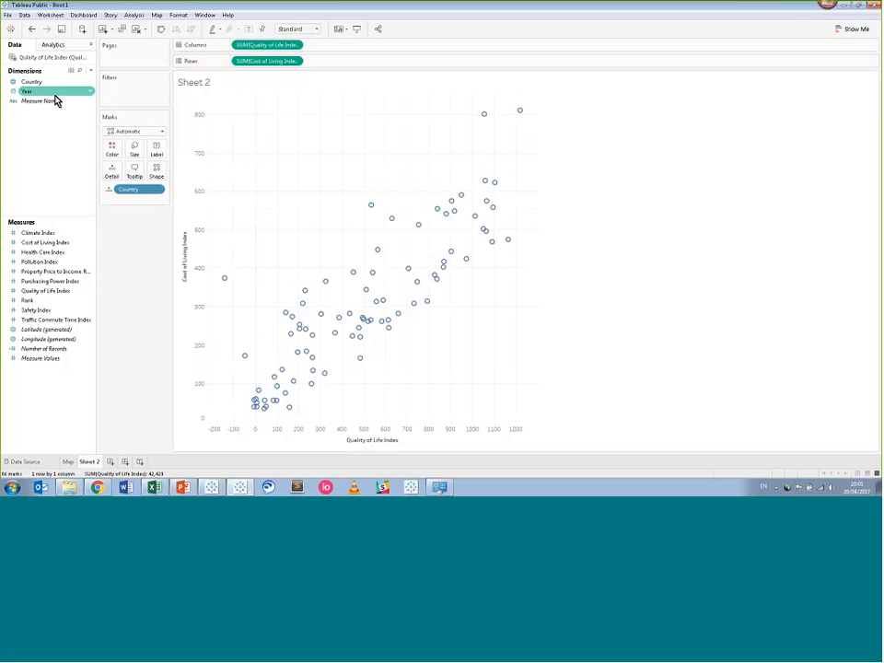
left_click_drag(53, 99, 138, 103)
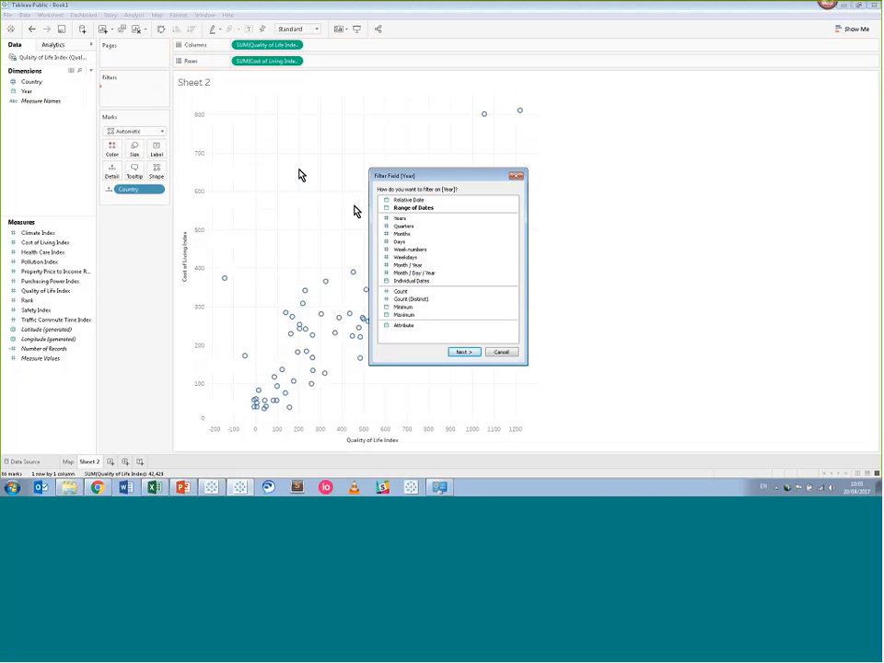
Filter the scatter plot by Years, keeping only 2017.
key("Return")
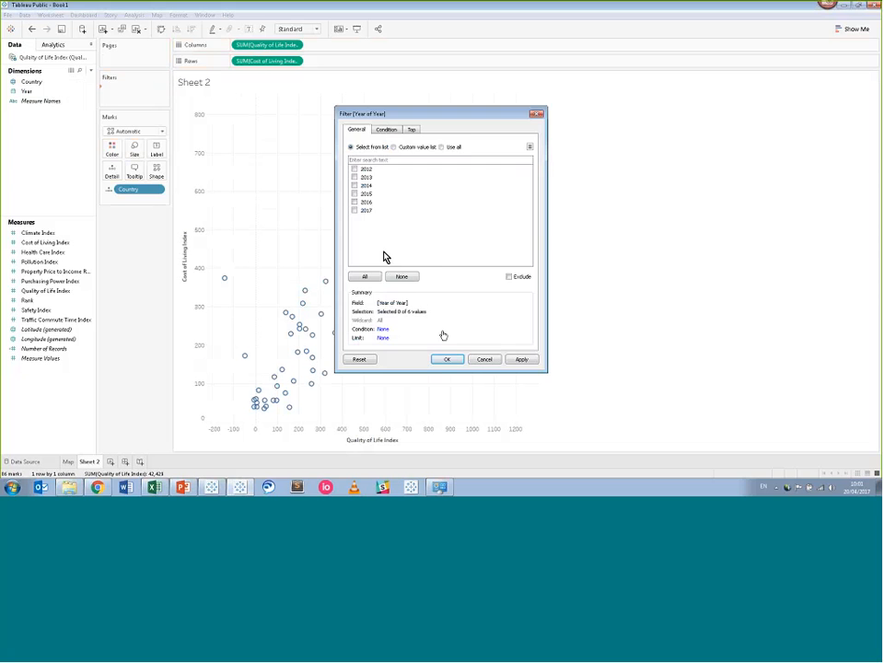
left_click(355, 210)
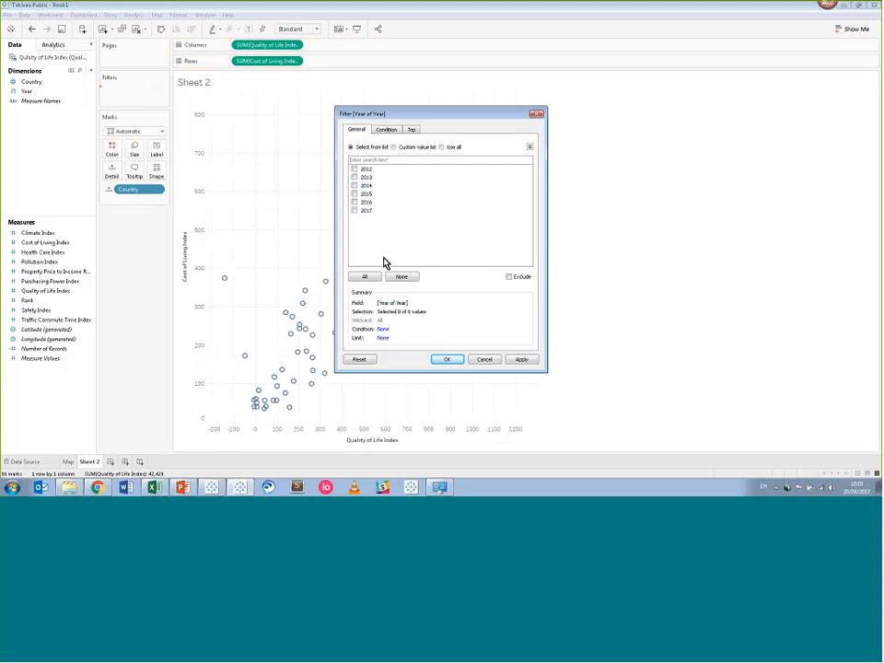
left_click(446, 359)
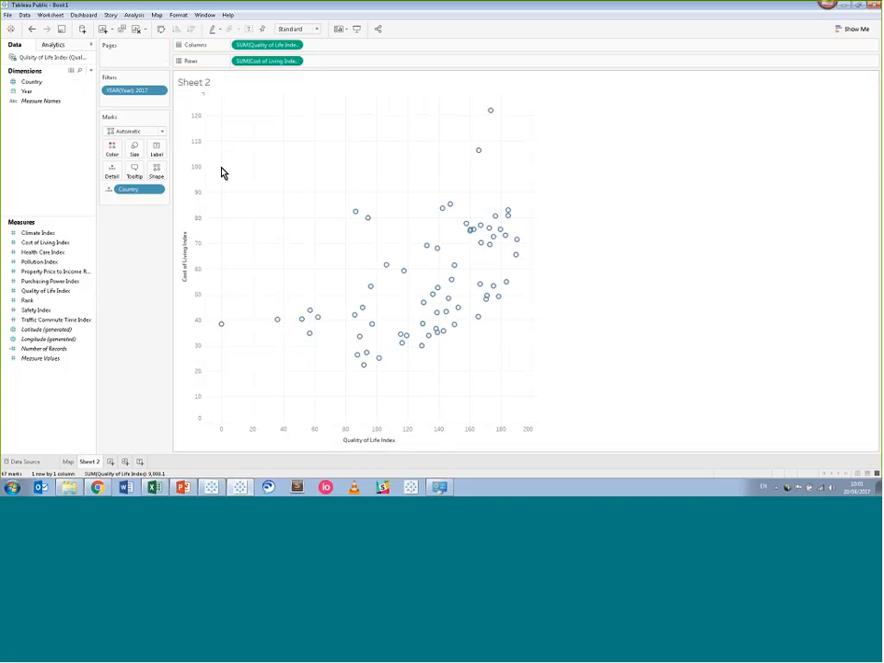
Change the mark shape of the country points to filled circles.
left_click(160, 179)
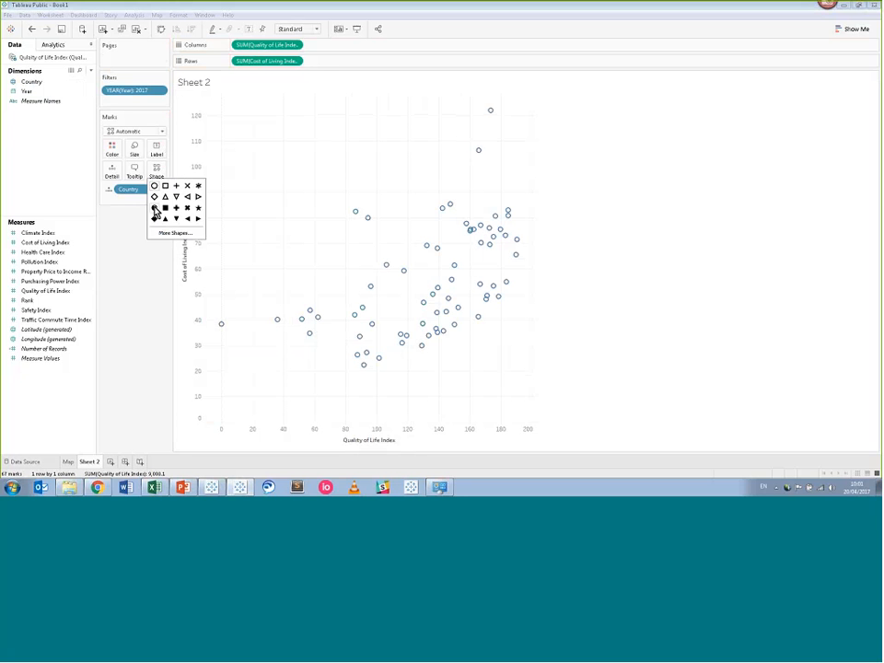
left_click(155, 209)
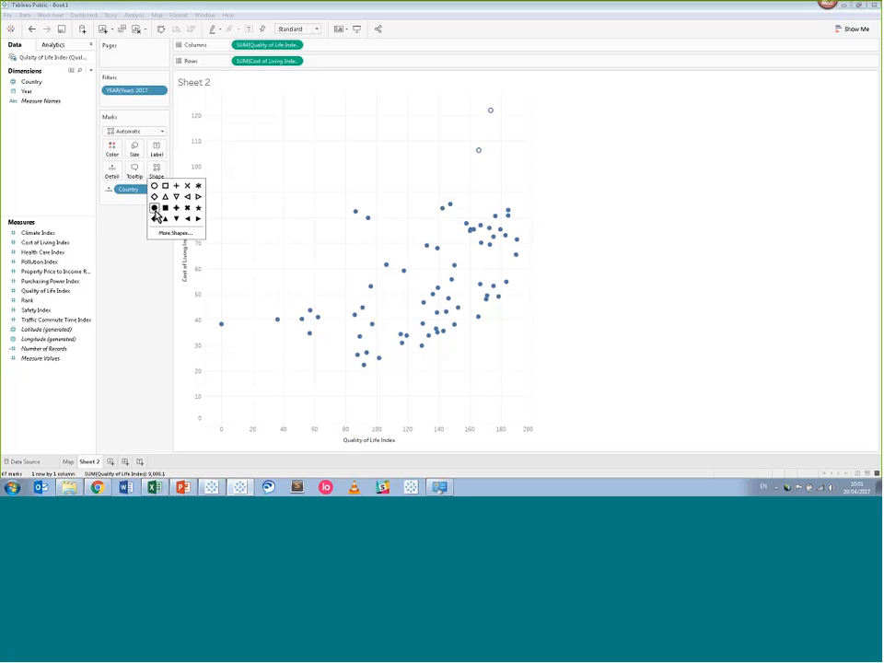
left_click(142, 248)
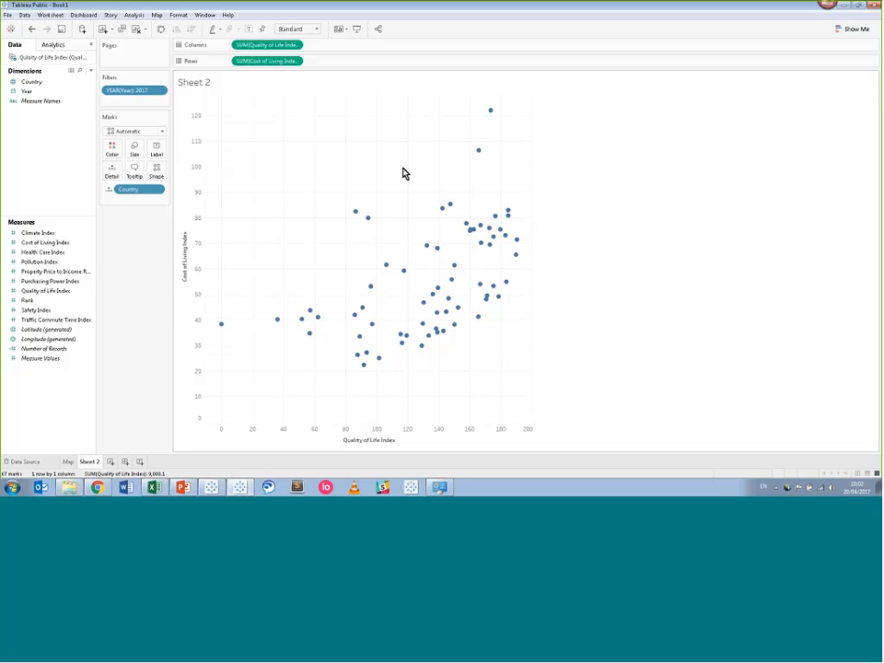
mouse_move(478, 156)
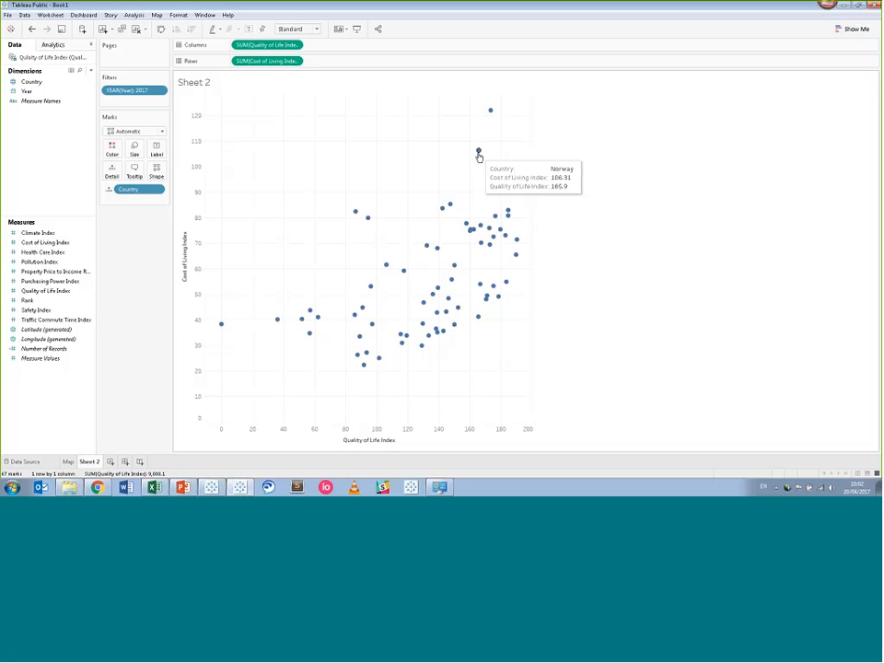
mouse_move(489, 113)
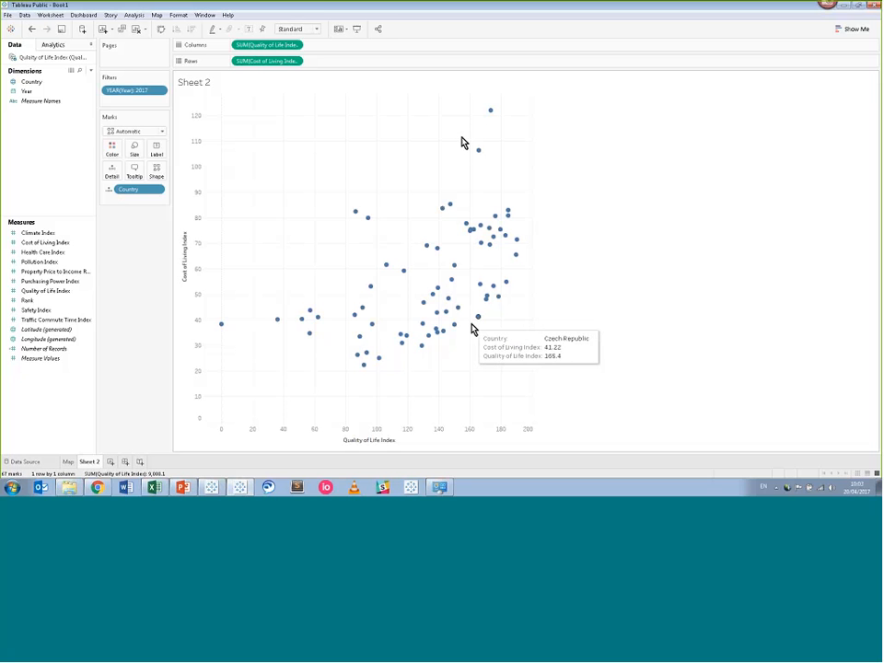
mouse_move(457, 330)
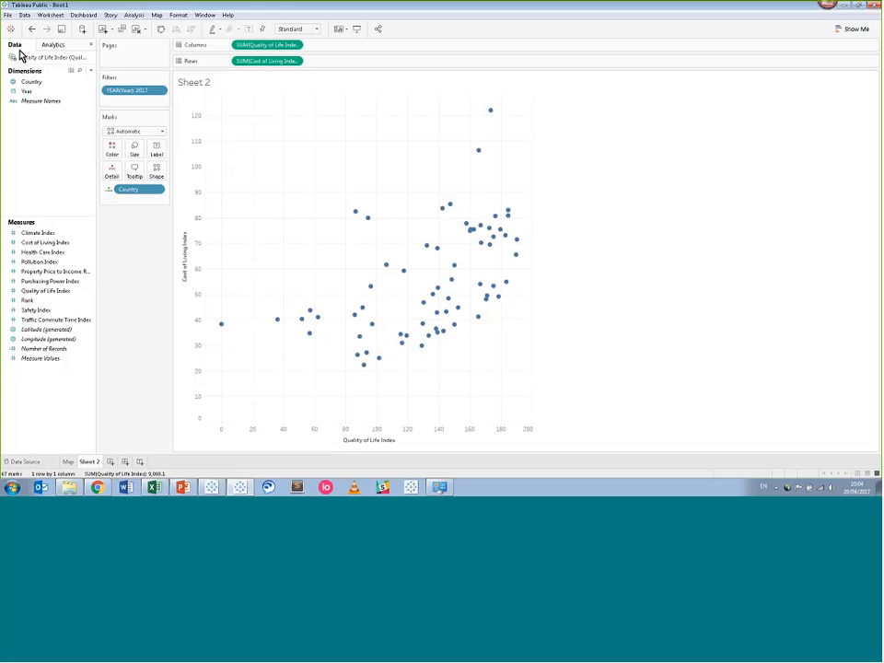
Add table-wide Average lines on both axes from the Analytics pane.
left_click(53, 45)
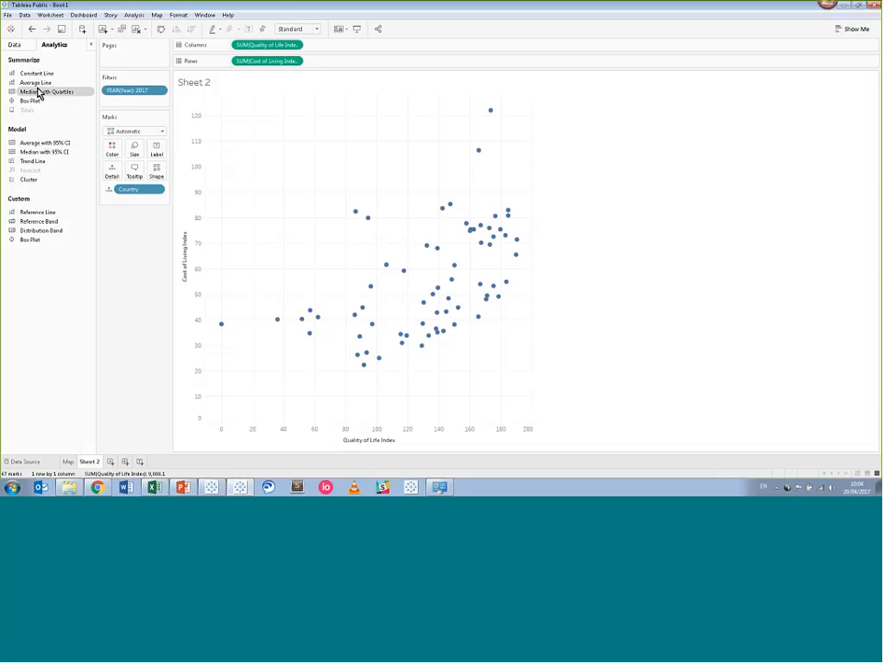
left_click_drag(41, 85, 257, 118)
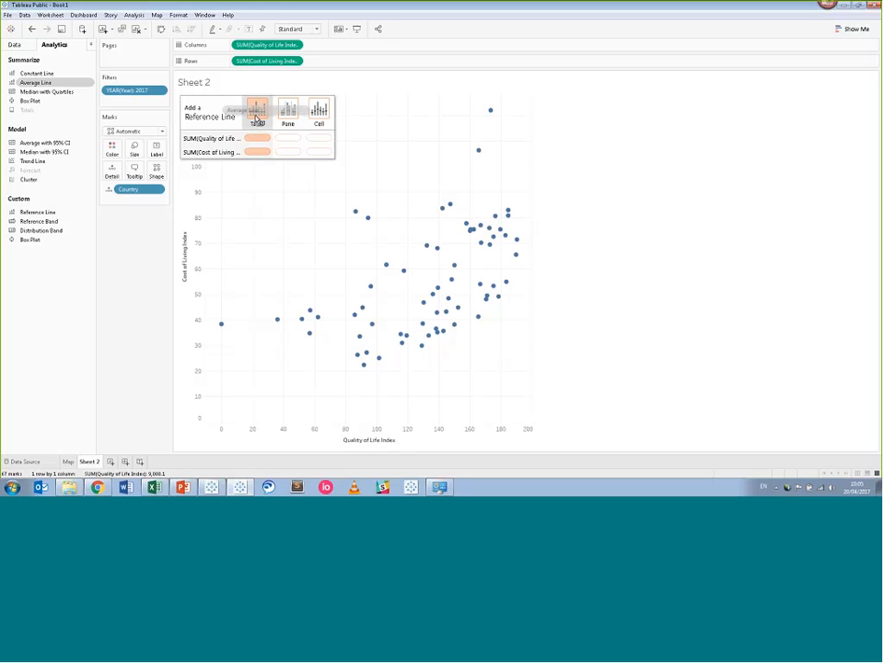
left_click_drag(258, 119, 260, 120)
left_click_drag(257, 120, 257, 120)
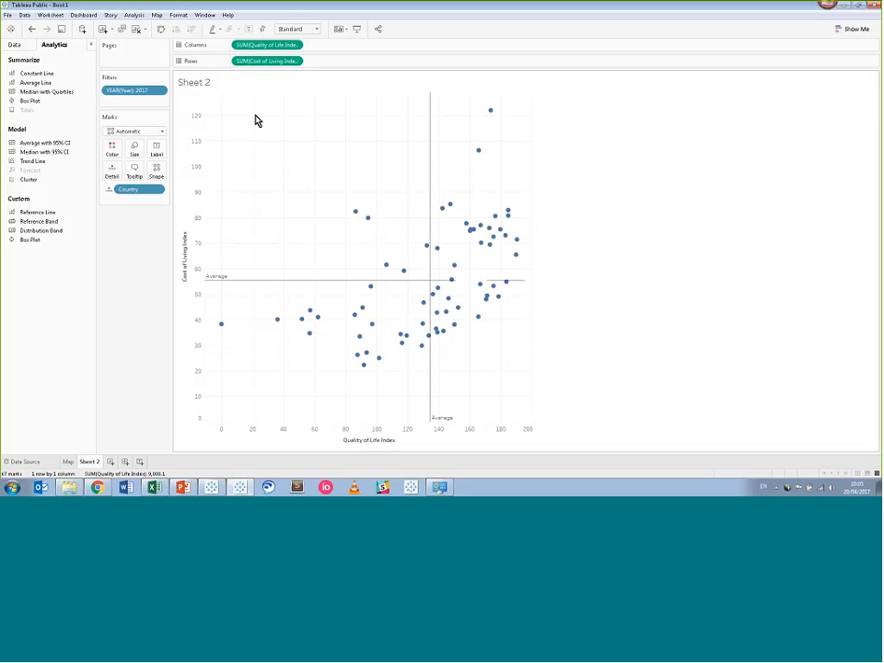
mouse_move(449, 333)
left_click(11, 44)
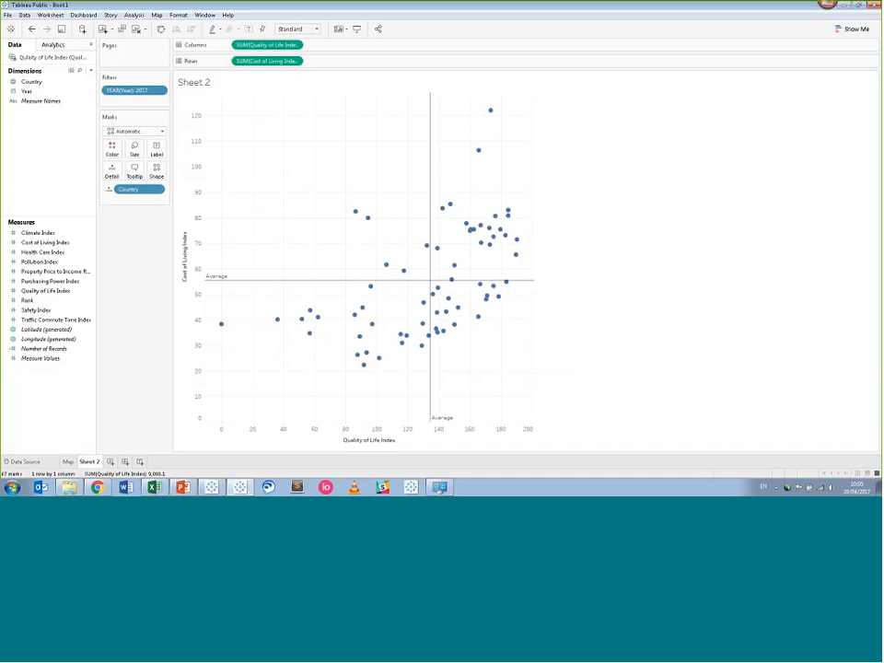
Colour the points by Quality of Life Index with the Orange-Blue Diverging palette.
left_click(55, 262)
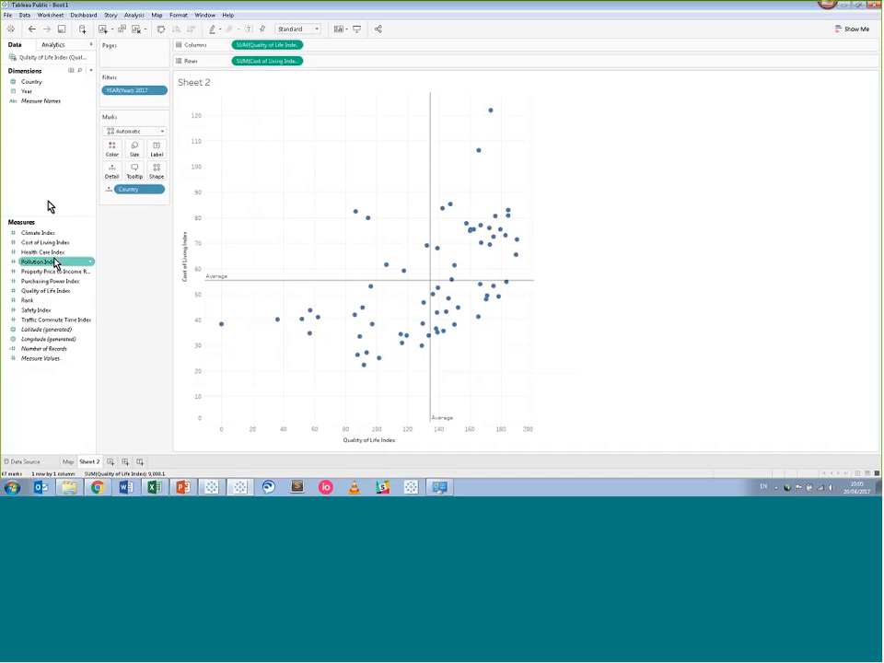
mouse_move(44, 289)
left_mouse_down()
mouse_move(69, 271)
mouse_move(110, 157)
left_mouse_up()
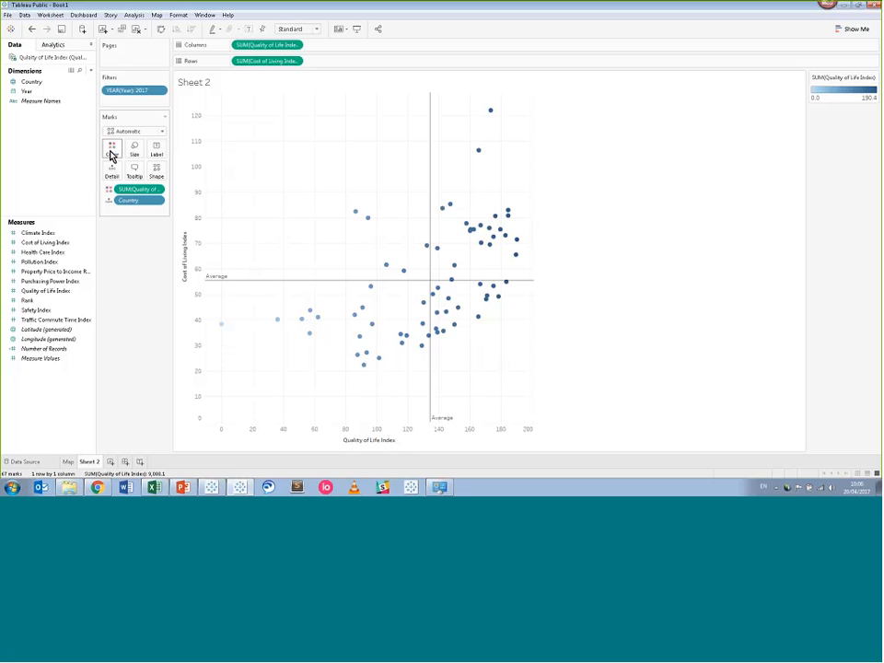
left_click(111, 153)
left_click(125, 179)
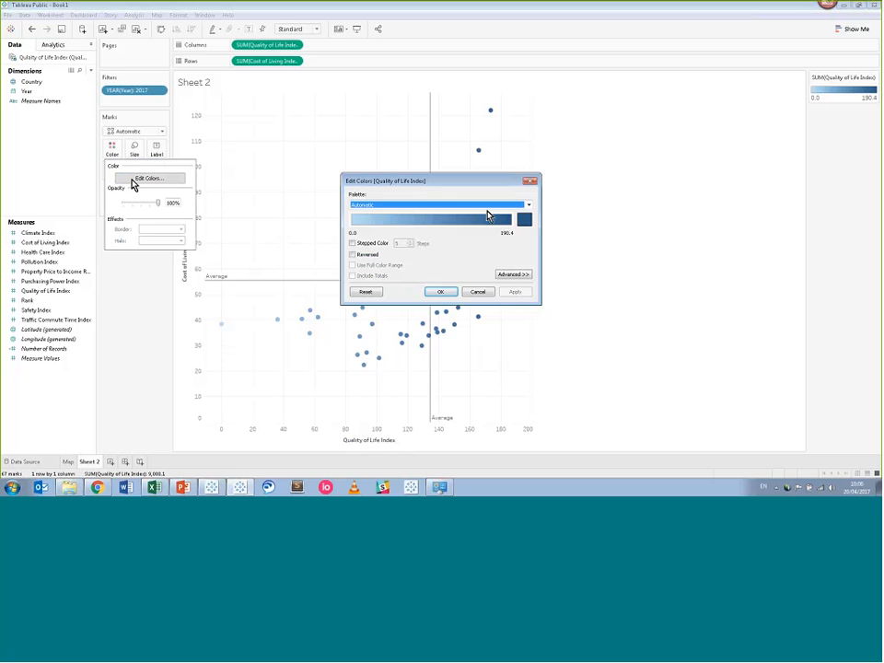
left_click(526, 205)
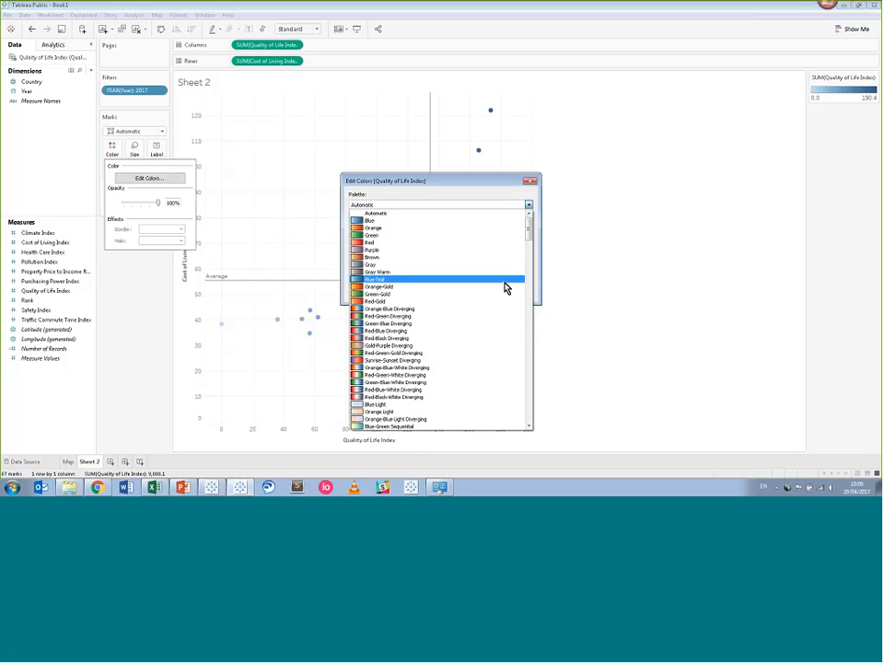
left_click(498, 308)
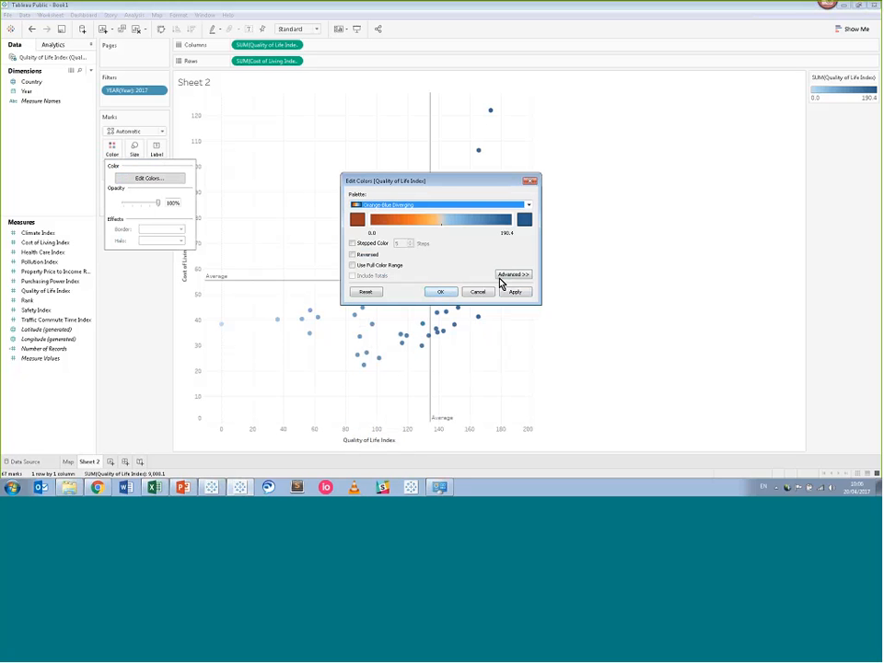
left_click(512, 292)
left_click(440, 291)
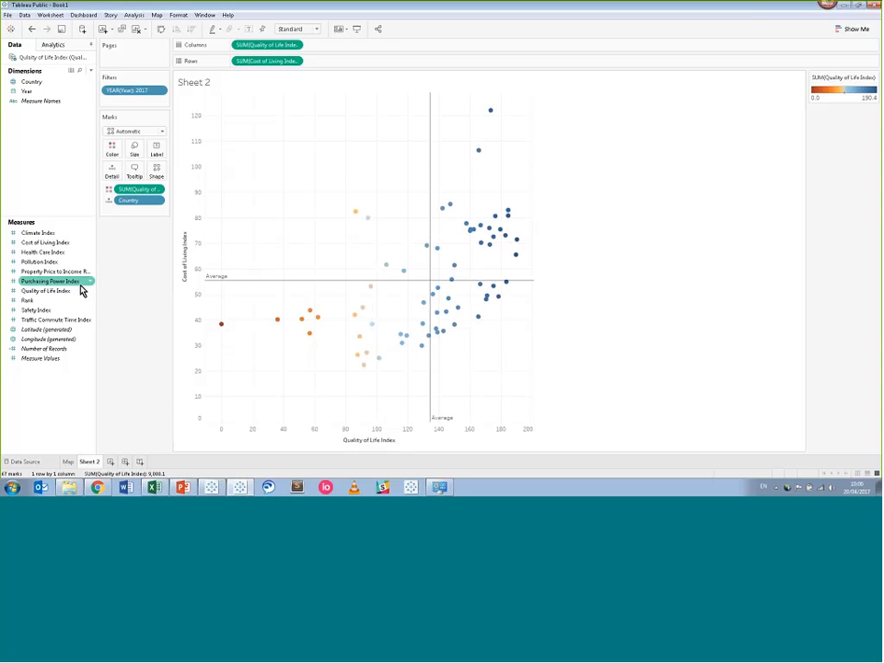
Size the points by Quality of Life Index, then inspect the Venezuela point's details.
left_click_drag(51, 293, 132, 153)
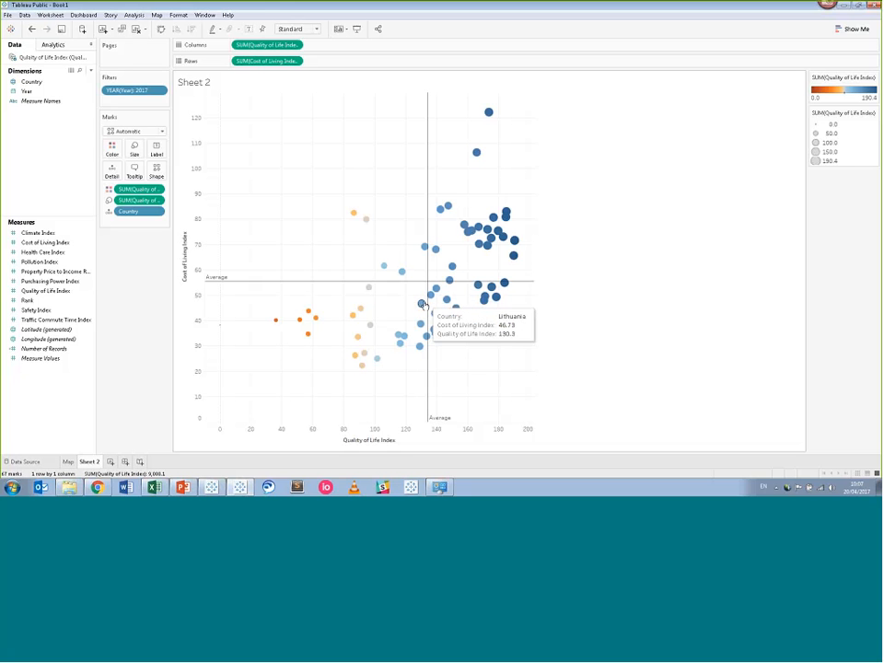
left_click(220, 329)
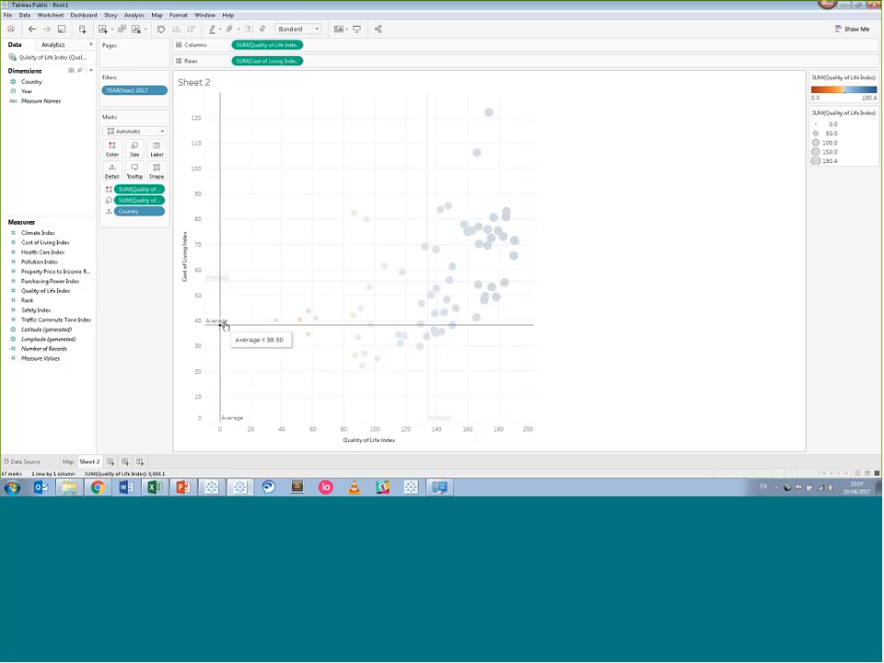
left_click(231, 317)
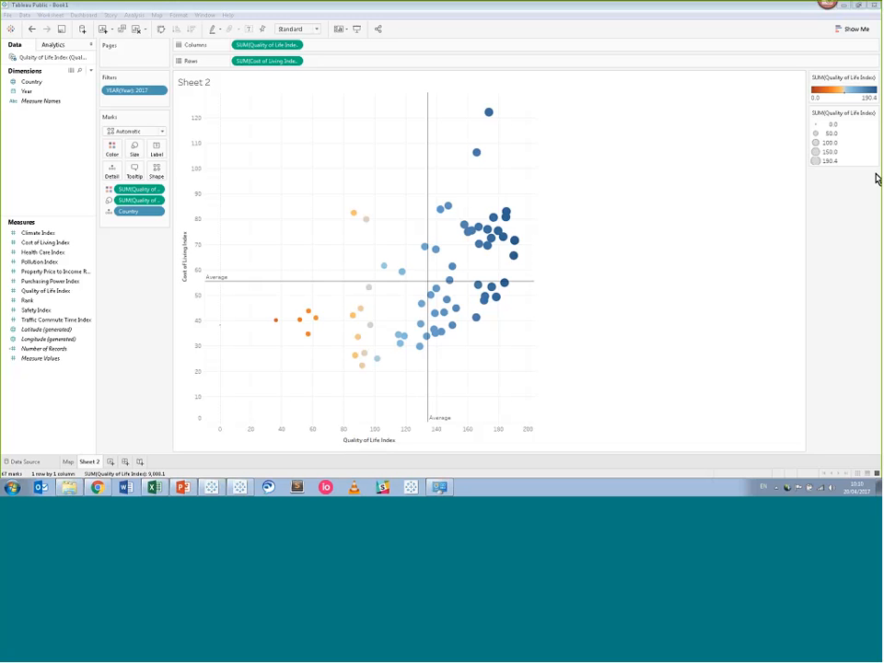
left_click(599, 390)
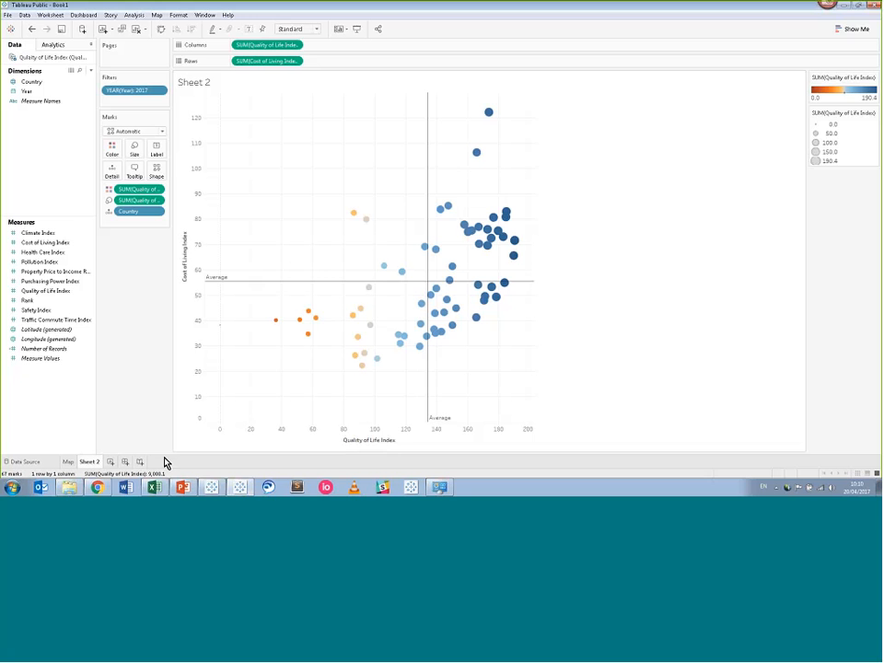
Rename the Sheet 2 tab to 'Scatterplot' from its right-click menu.
right_click(92, 462)
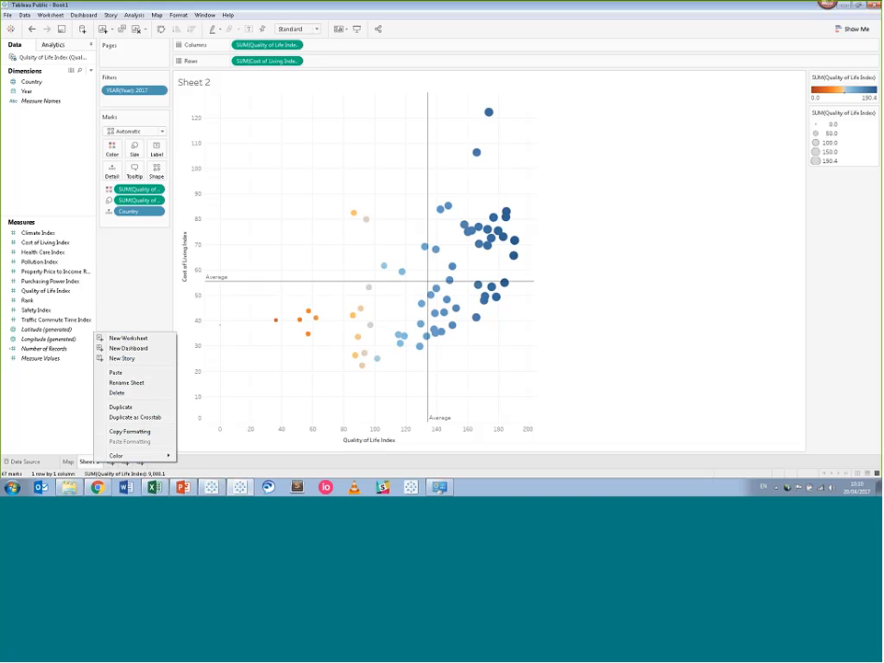
left_click(120, 382)
type("S")
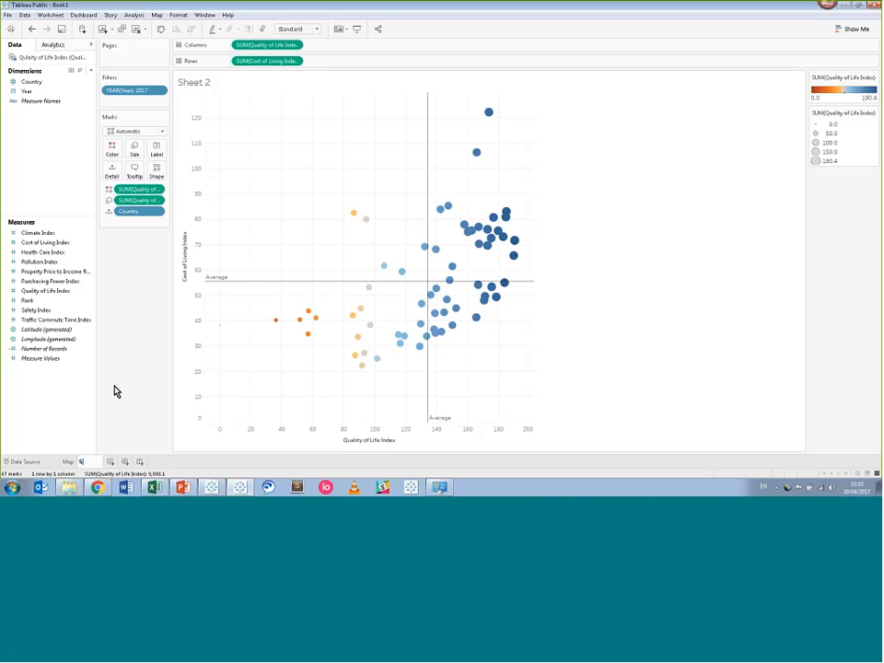
type("re")
type("tterplot")
key("Return")
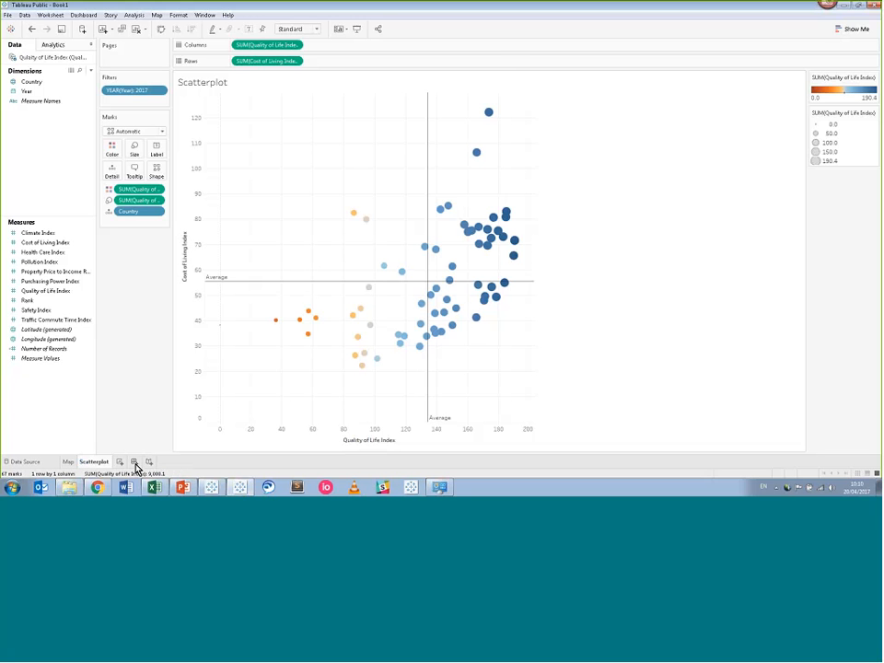
Create a new blank dashboard, Dashboard 1.
left_click(134, 462)
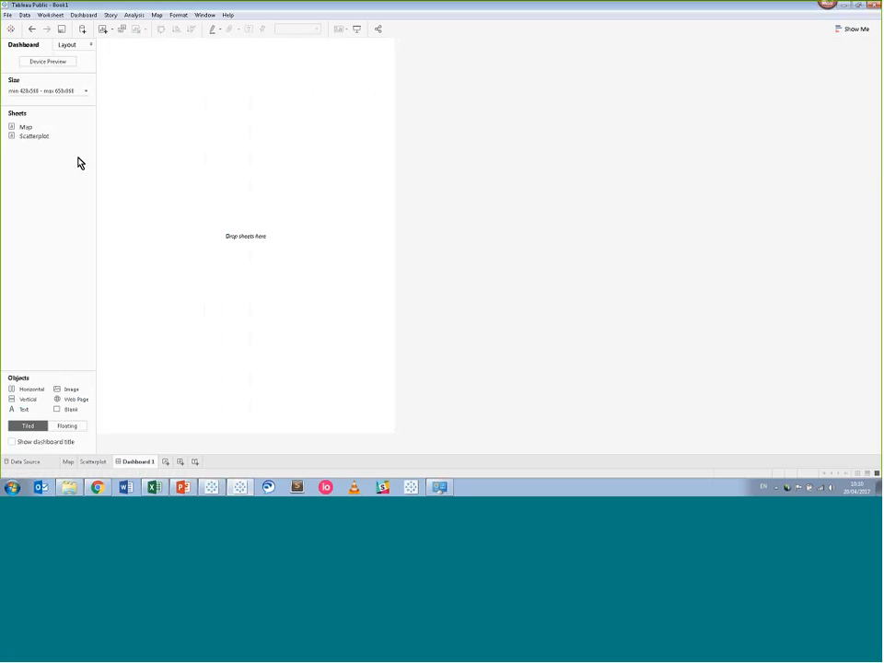
left_click(84, 15)
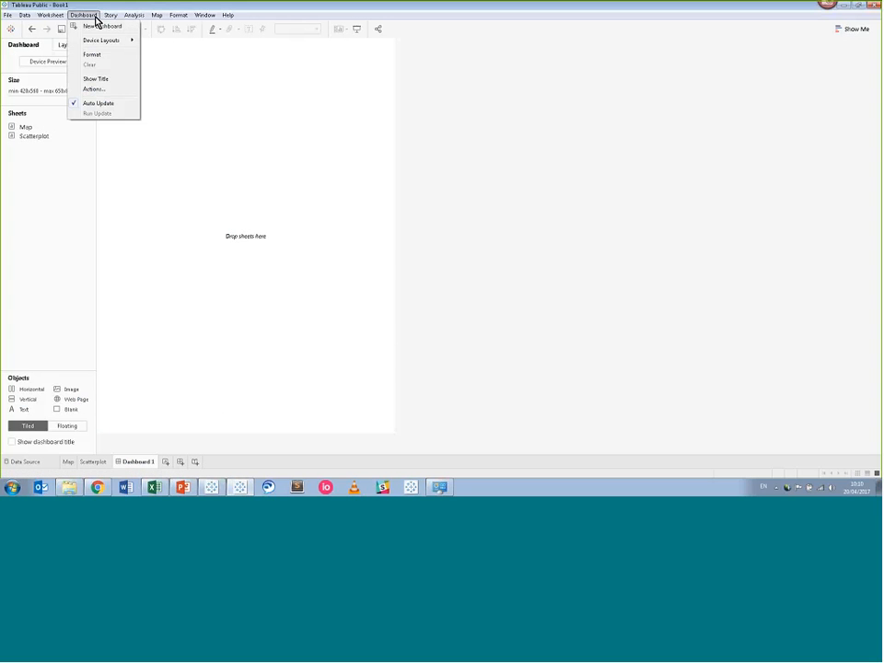
left_click(89, 17)
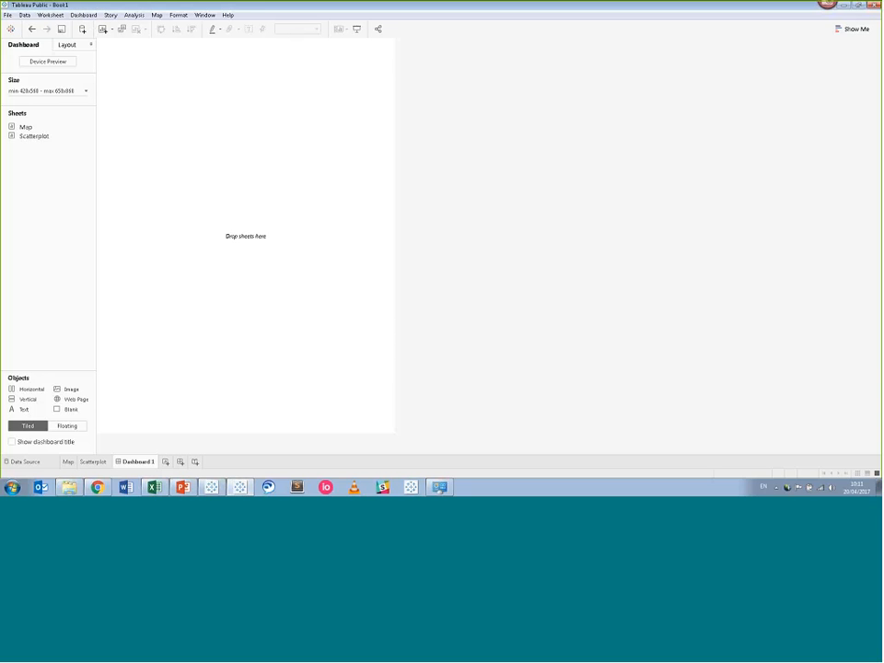
Set the dashboard size to Automatic.
left_click(65, 96)
left_click(36, 107)
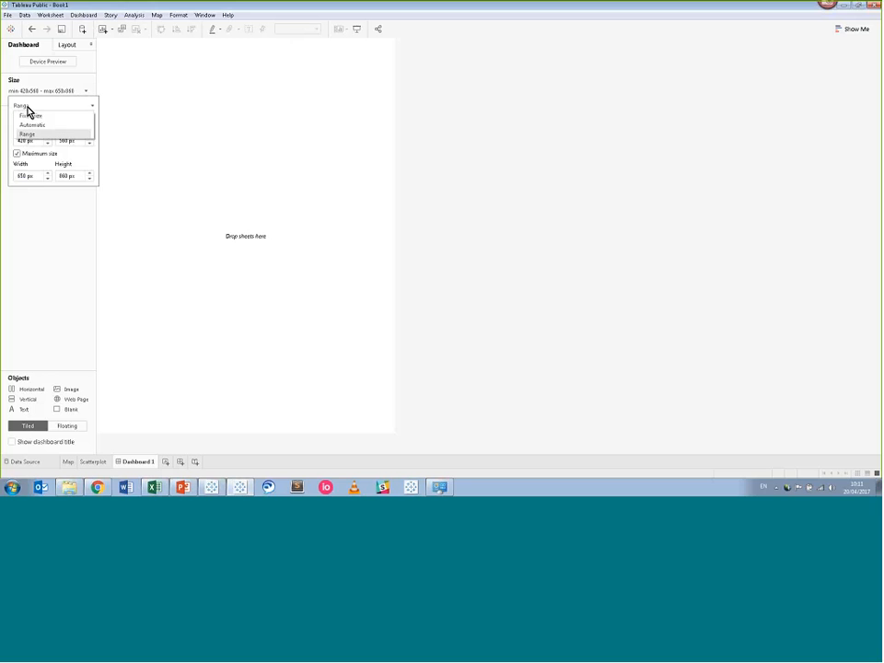
left_click(30, 125)
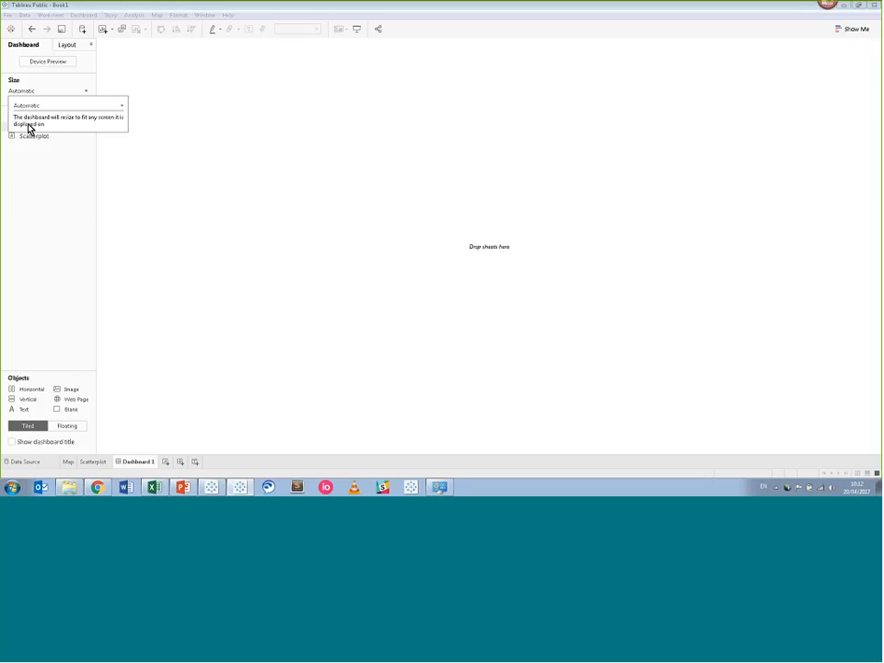
left_click(32, 168)
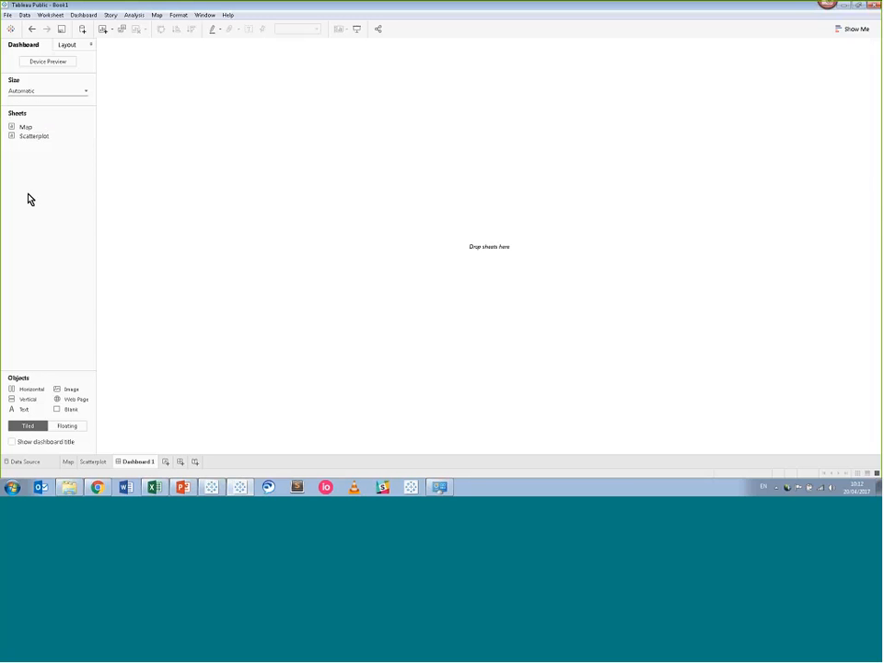
mouse_move(30, 131)
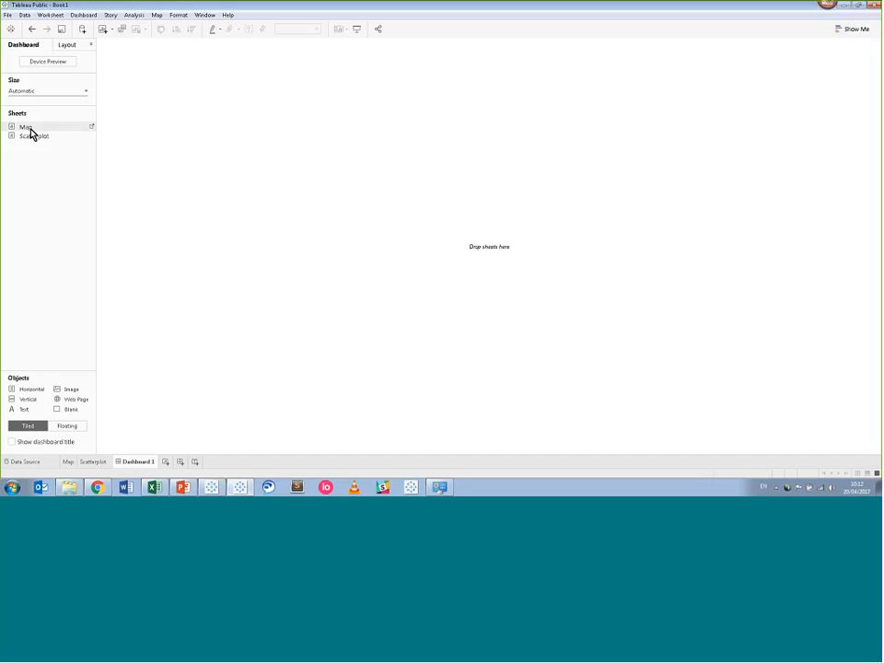
Tile the Map sheet on the dashboard with the Scatterplot sheet placed beneath it.
left_click_drag(30, 132, 120, 122)
mouse_move(38, 140)
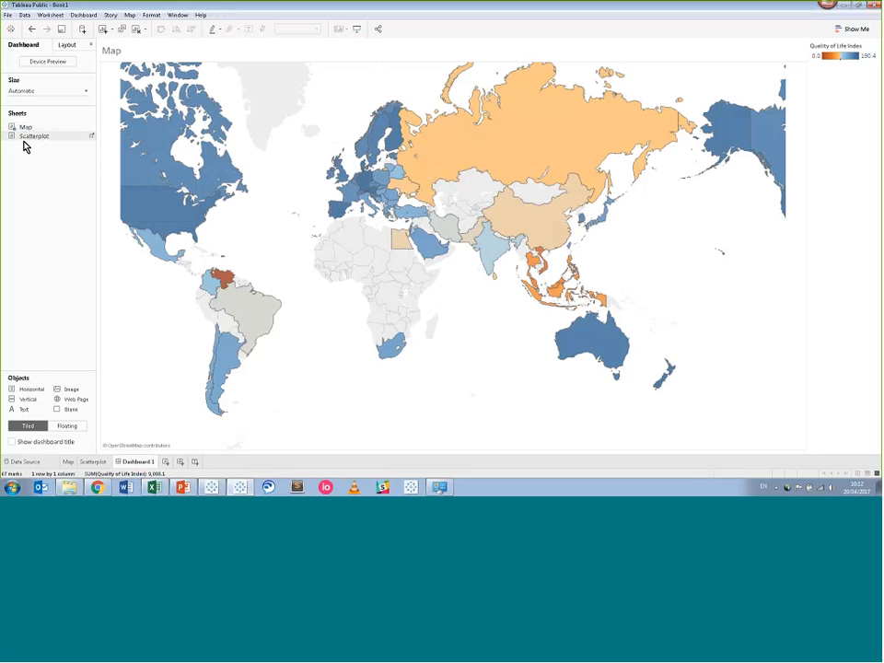
left_click_drag(25, 144, 334, 327)
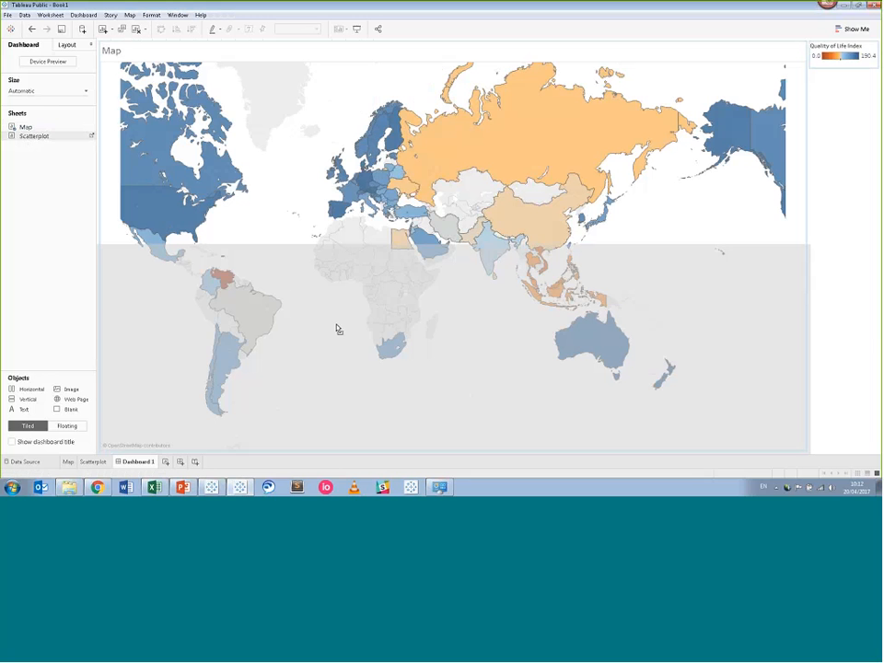
left_click_drag(337, 329, 339, 331)
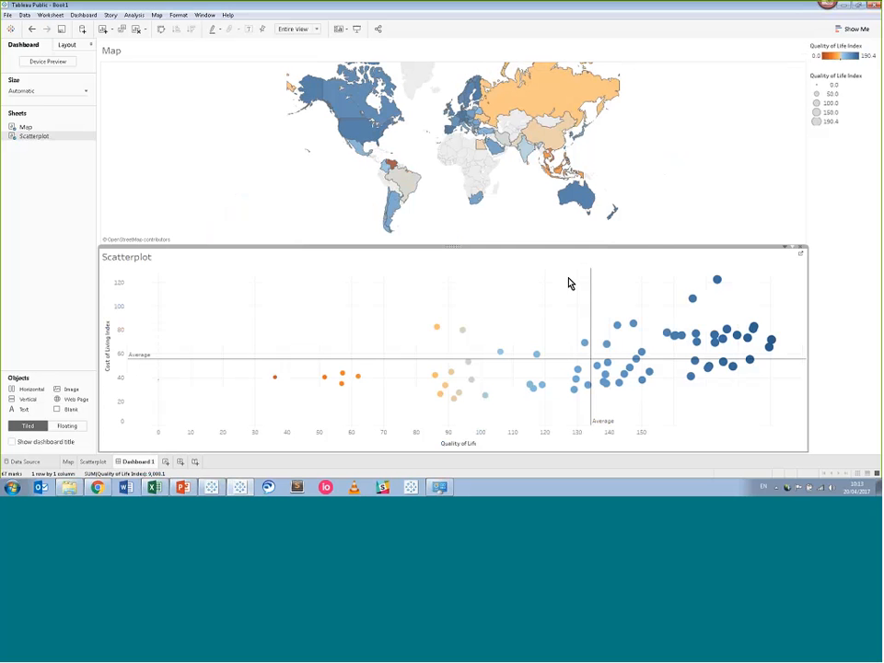
mouse_move(606, 347)
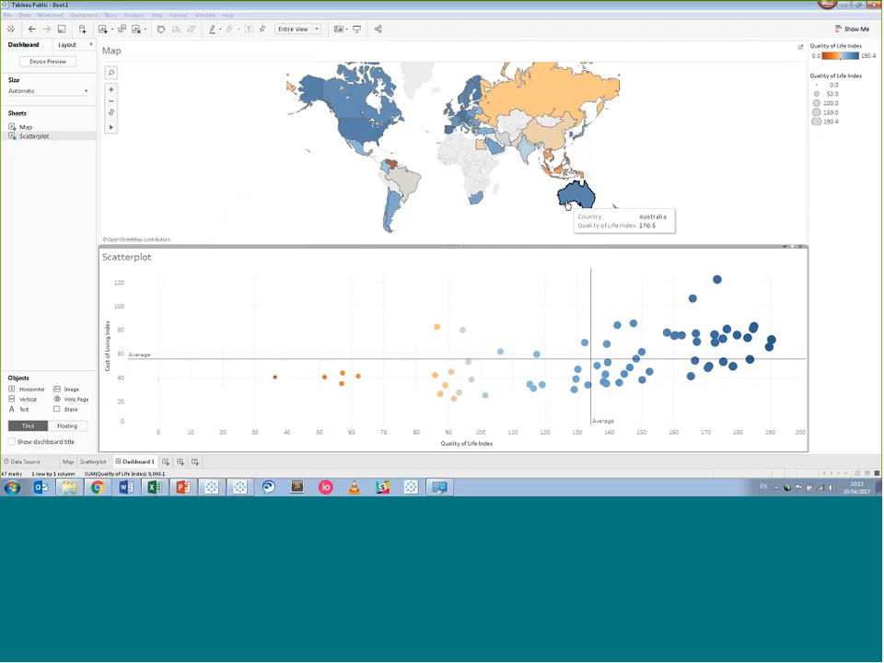
left_click(567, 205)
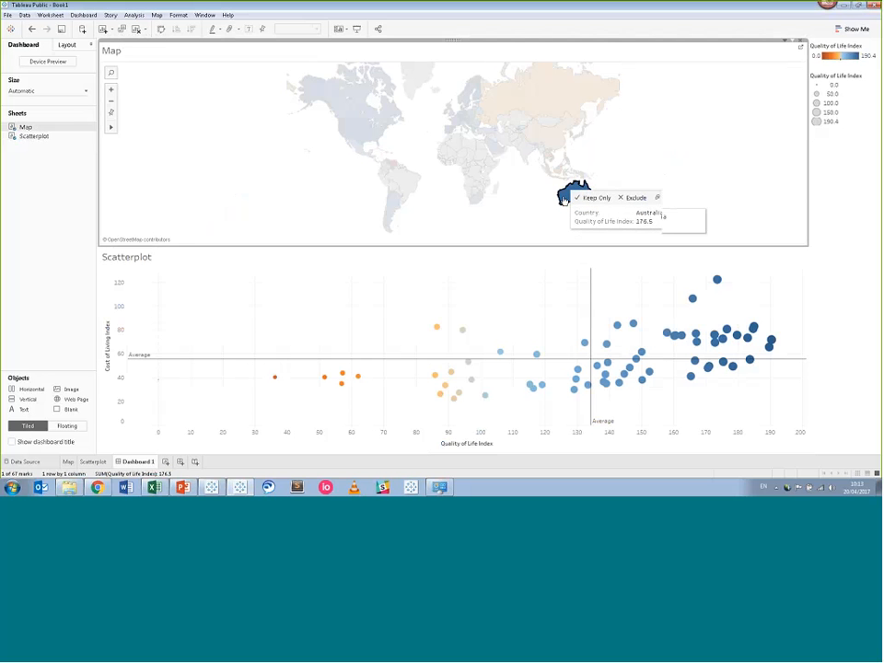
left_click(563, 198)
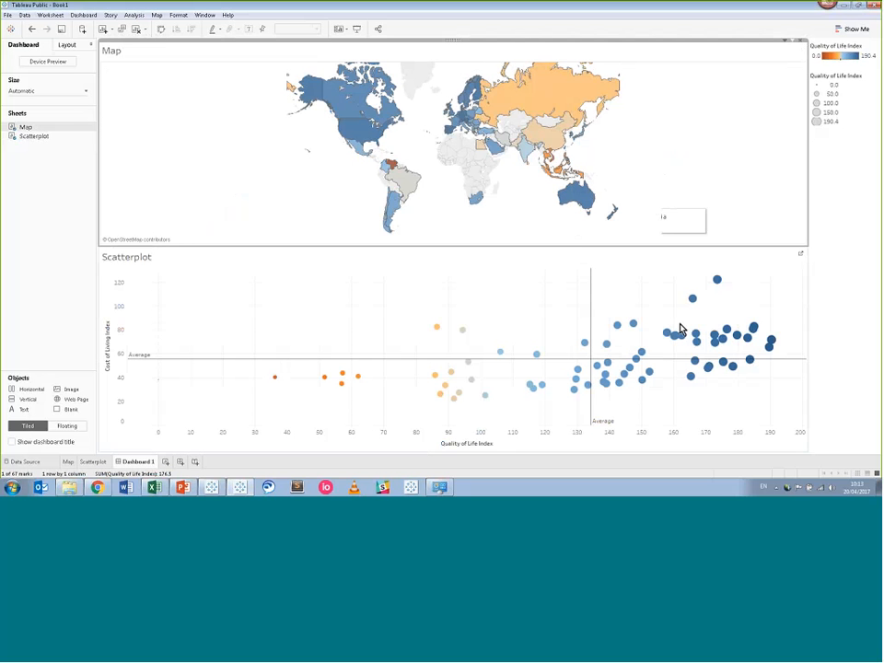
mouse_move(680, 337)
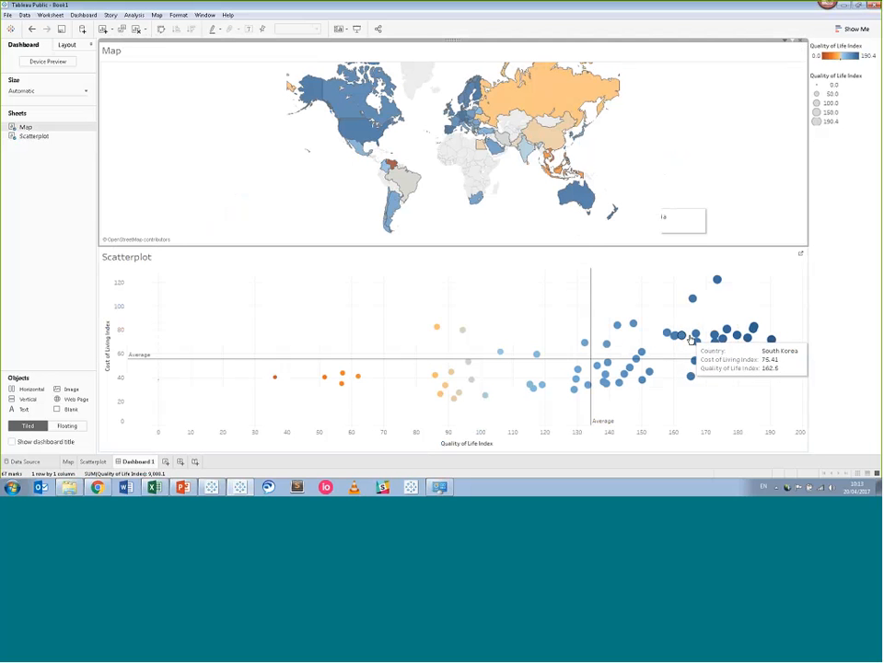
left_click(695, 335)
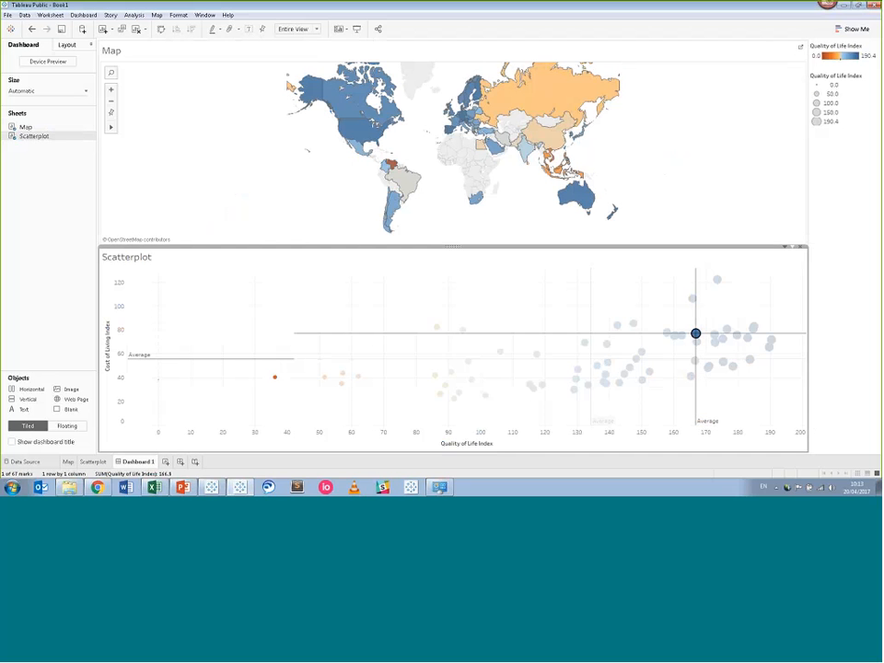
mouse_move(450, 114)
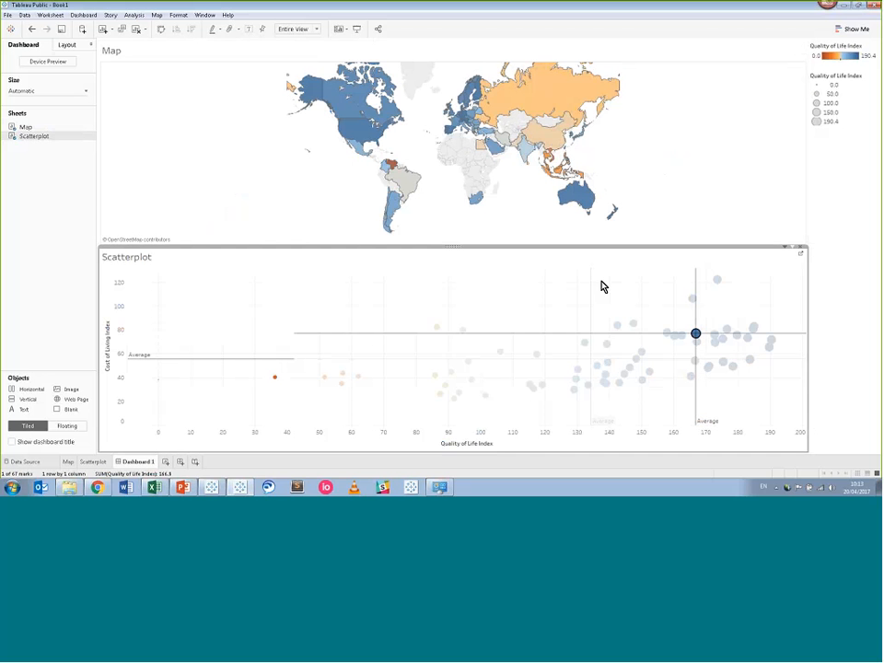
left_click(659, 316)
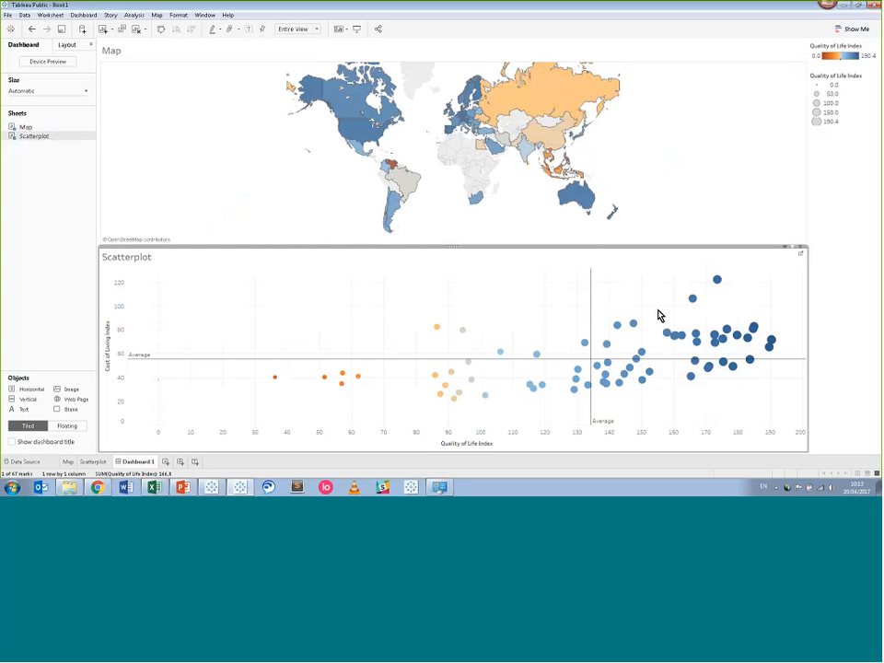
left_click(600, 304)
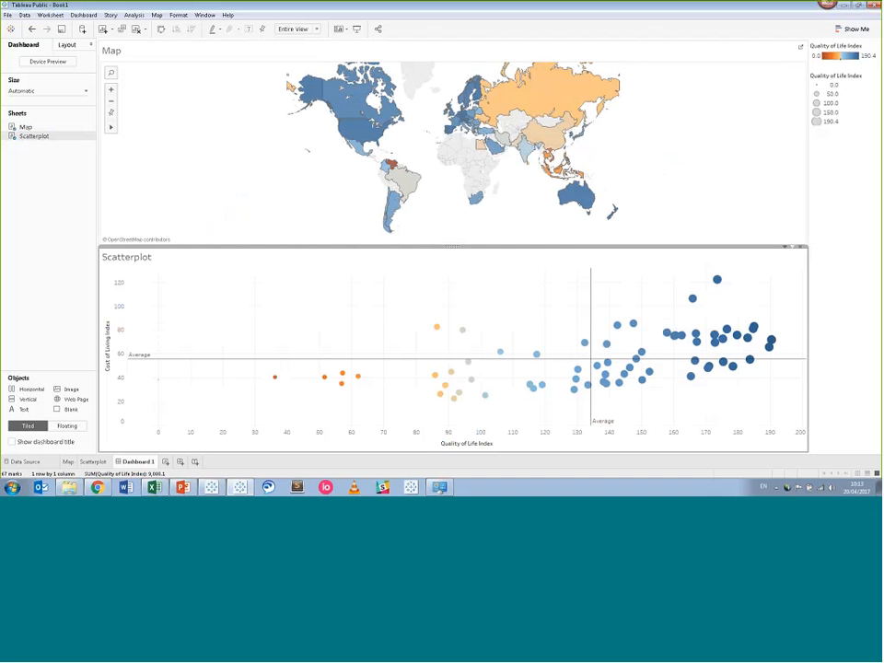
Turn on dashboard highlighting for All Fields.
left_click(220, 33)
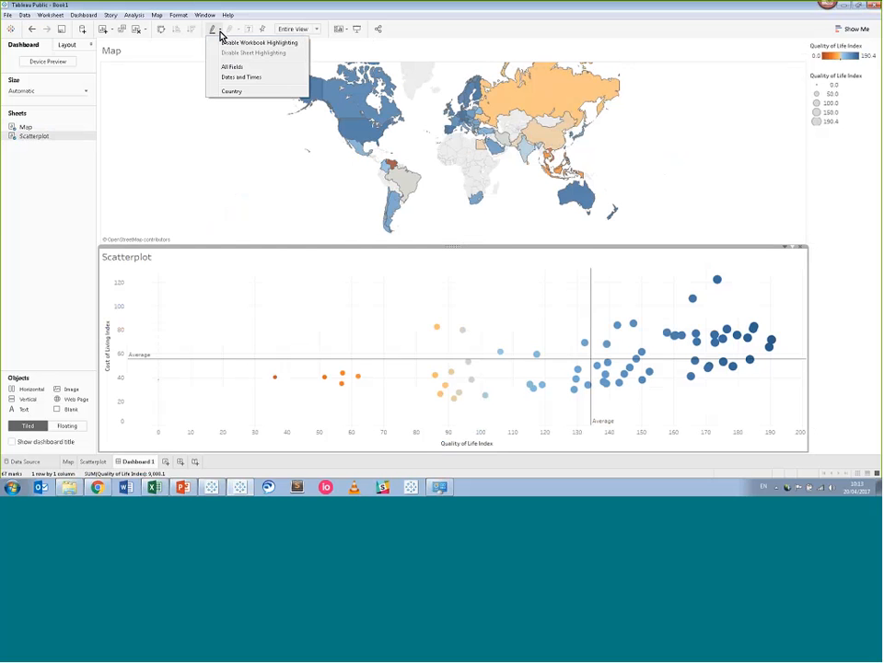
left_click(251, 70)
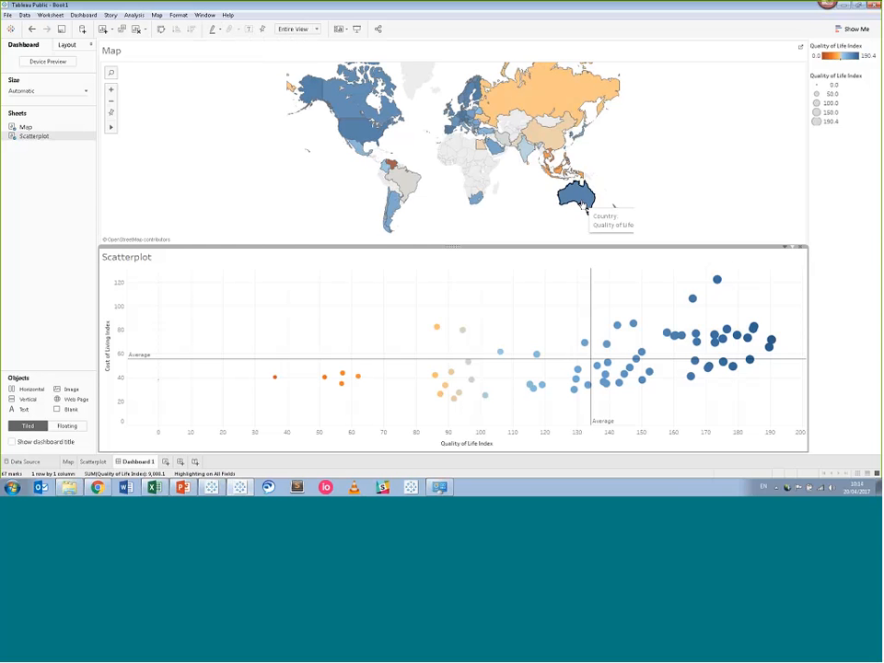
left_click(583, 204)
left_click(582, 204)
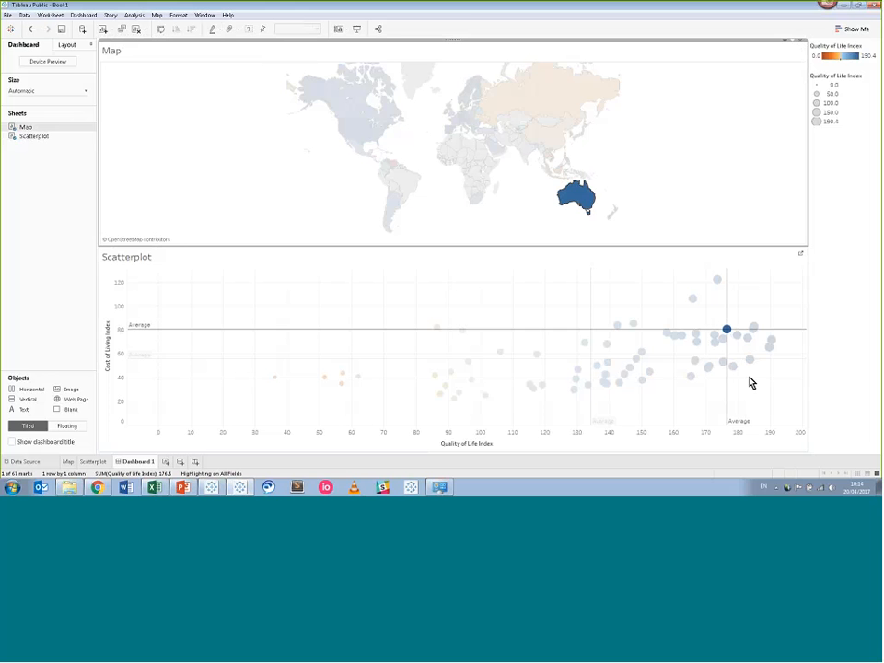
left_click(725, 331)
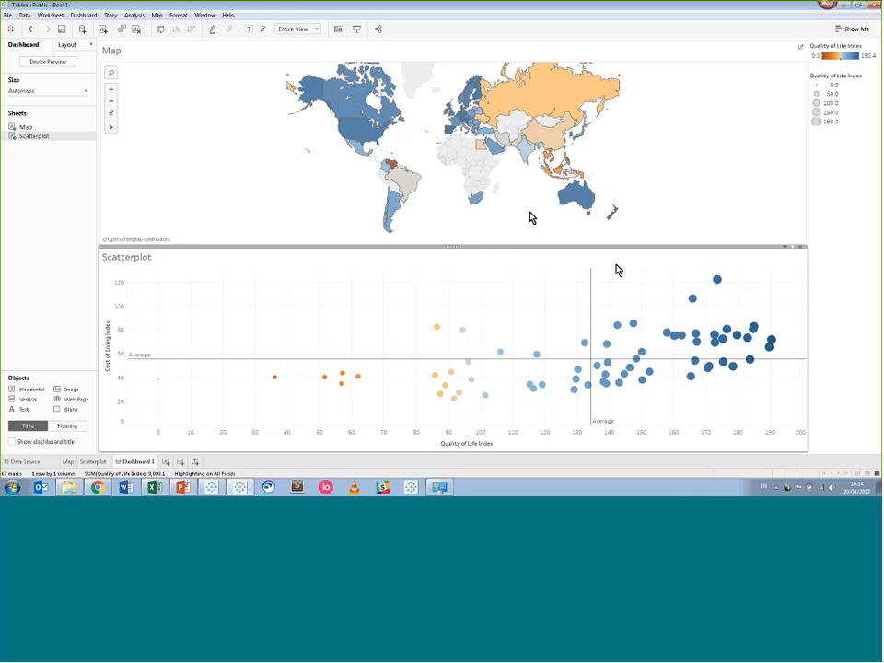
left_click(455, 126)
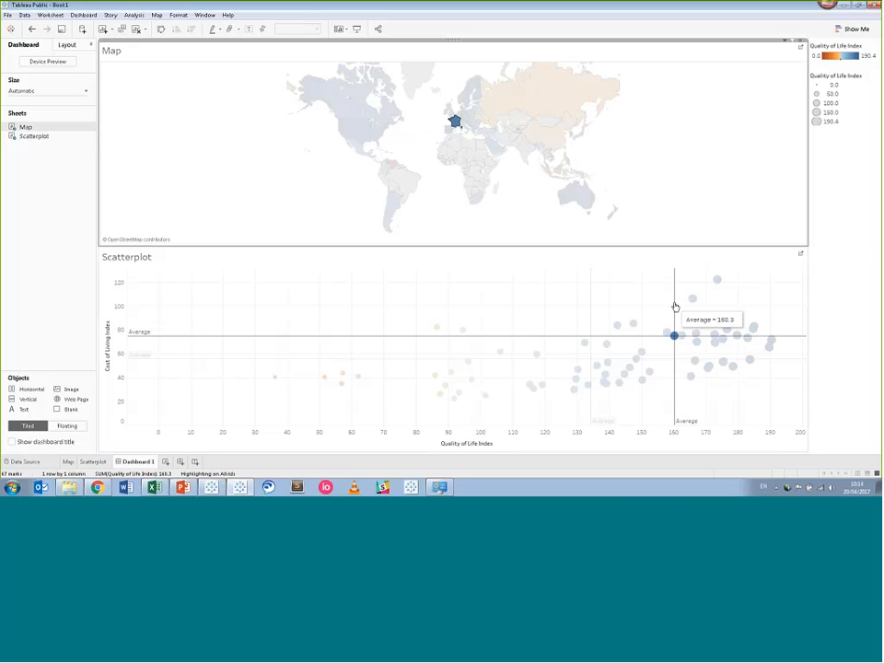
mouse_move(674, 337)
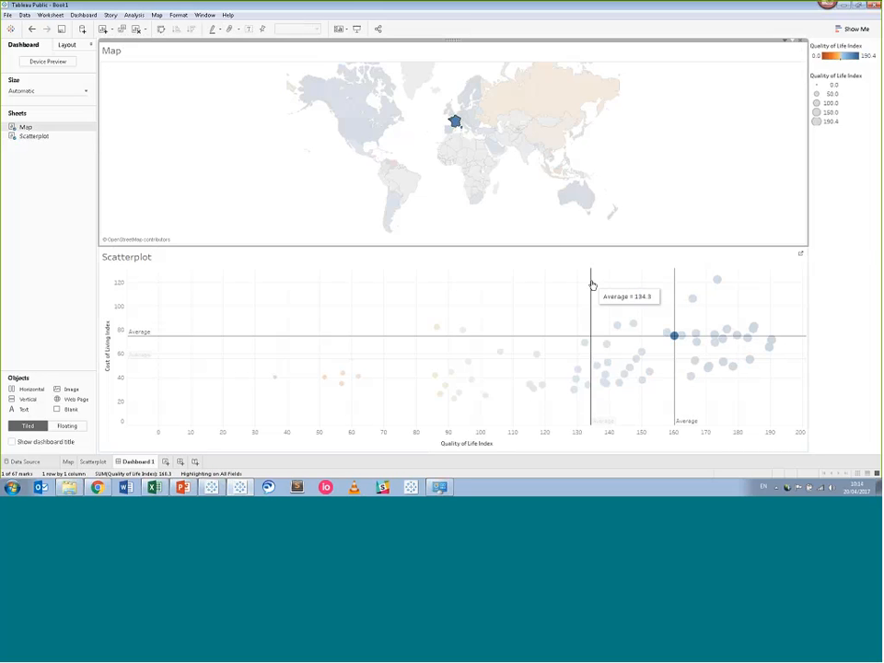
left_click(576, 233)
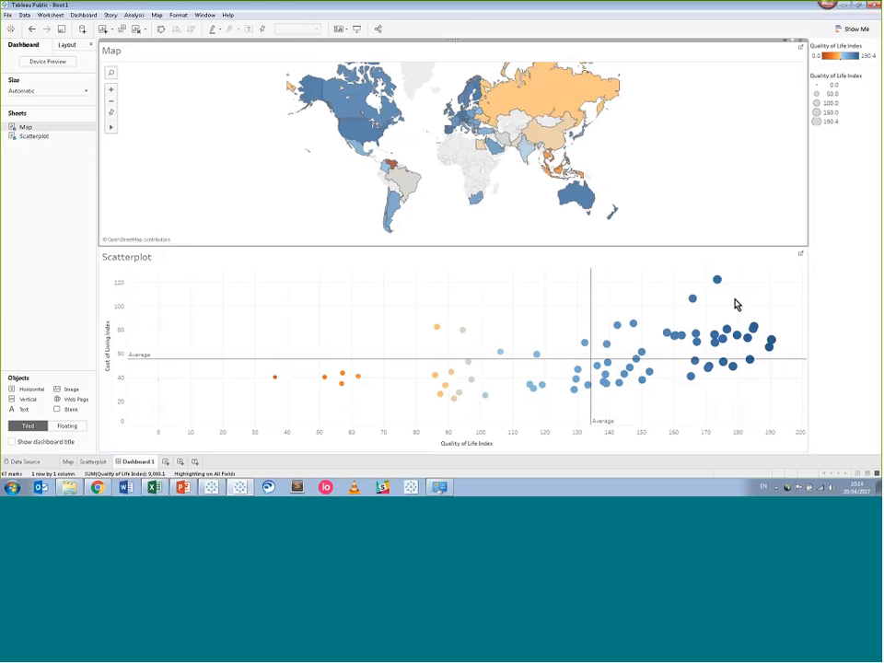
mouse_move(771, 341)
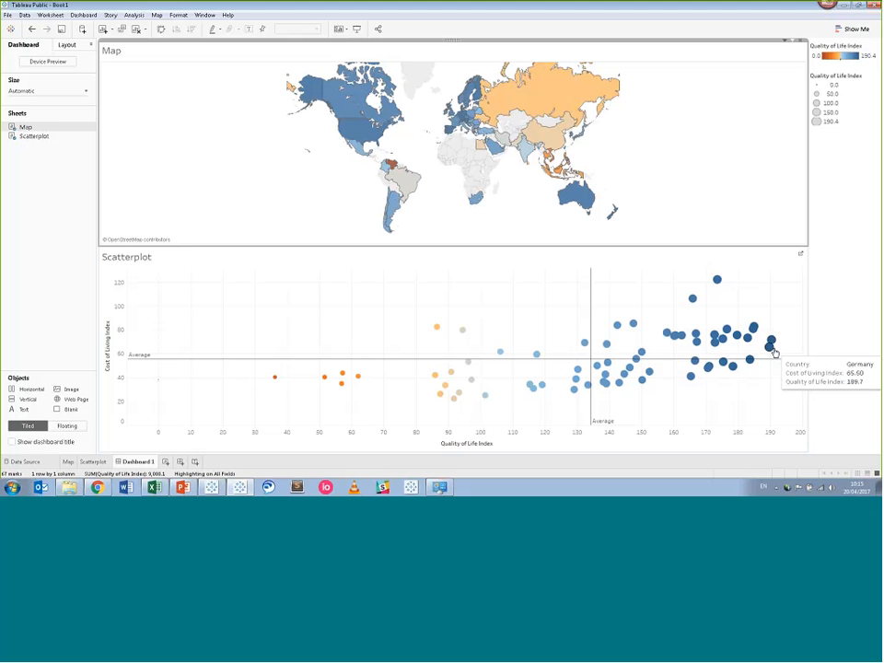
left_click_drag(763, 324, 777, 364)
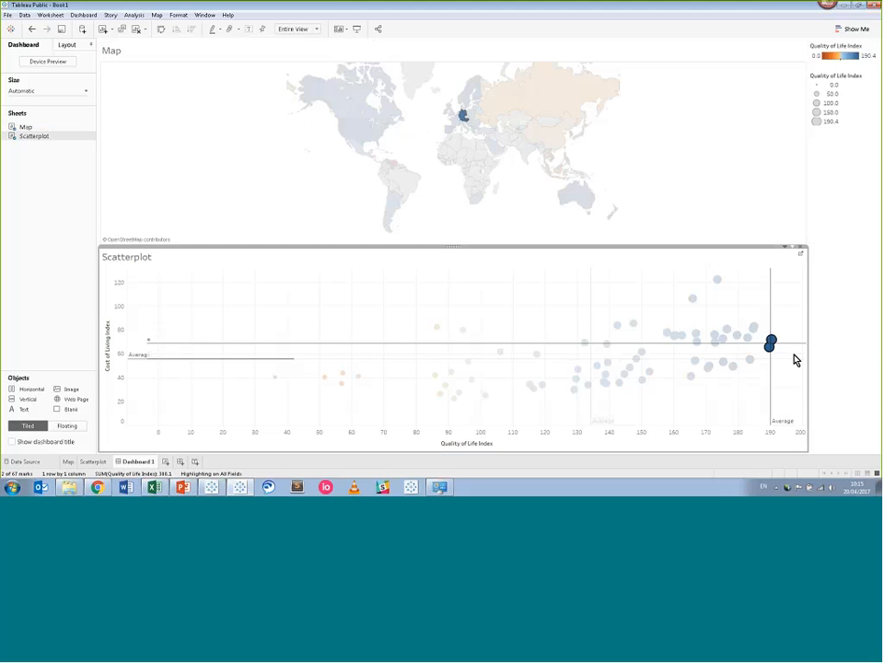
mouse_move(795, 359)
left_click(797, 360)
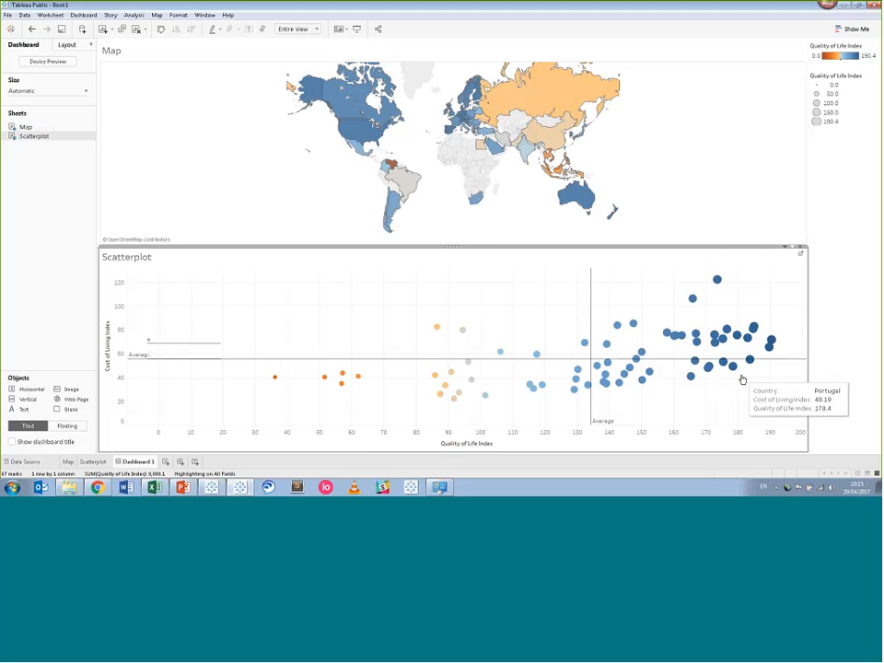
left_click(675, 360)
left_click(674, 363)
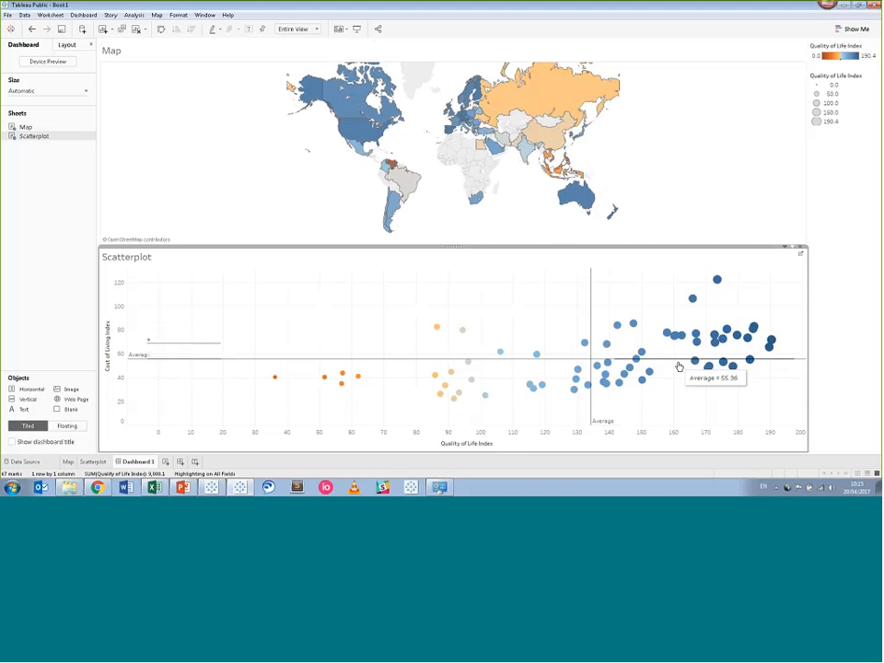
left_click(678, 366)
left_click(772, 407)
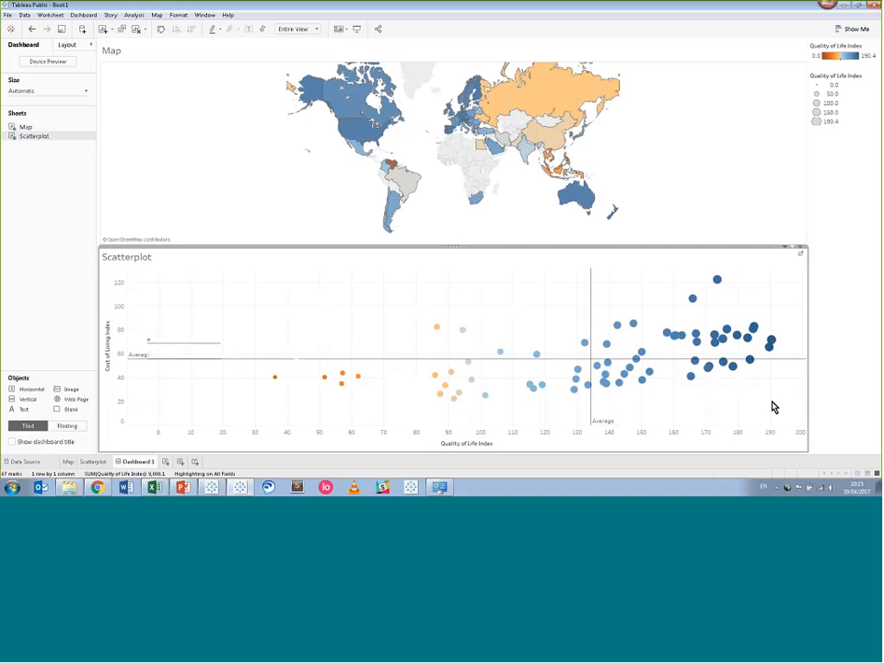
left_click_drag(772, 406, 676, 365)
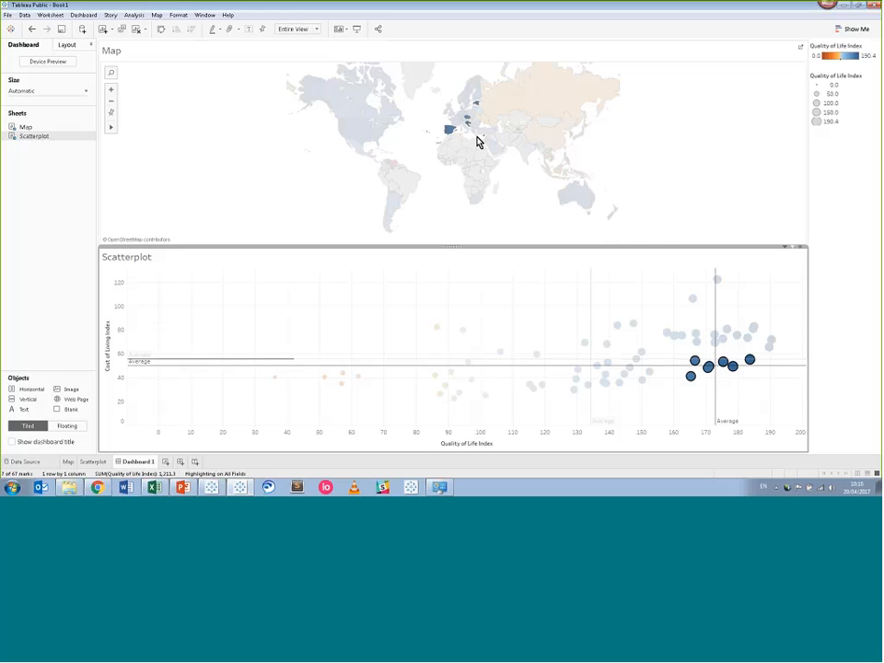
mouse_move(485, 139)
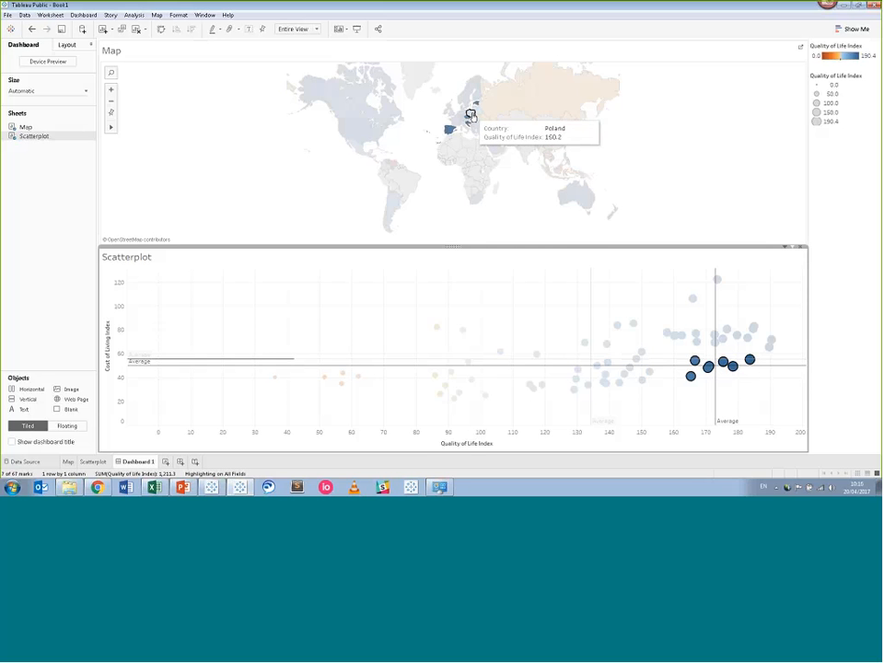
mouse_move(717, 348)
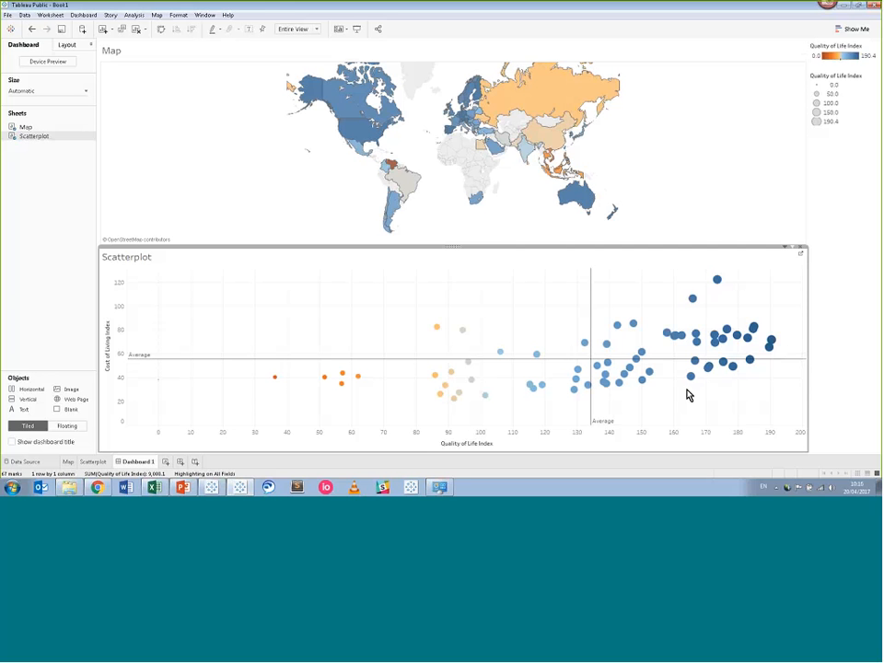
mouse_move(753, 368)
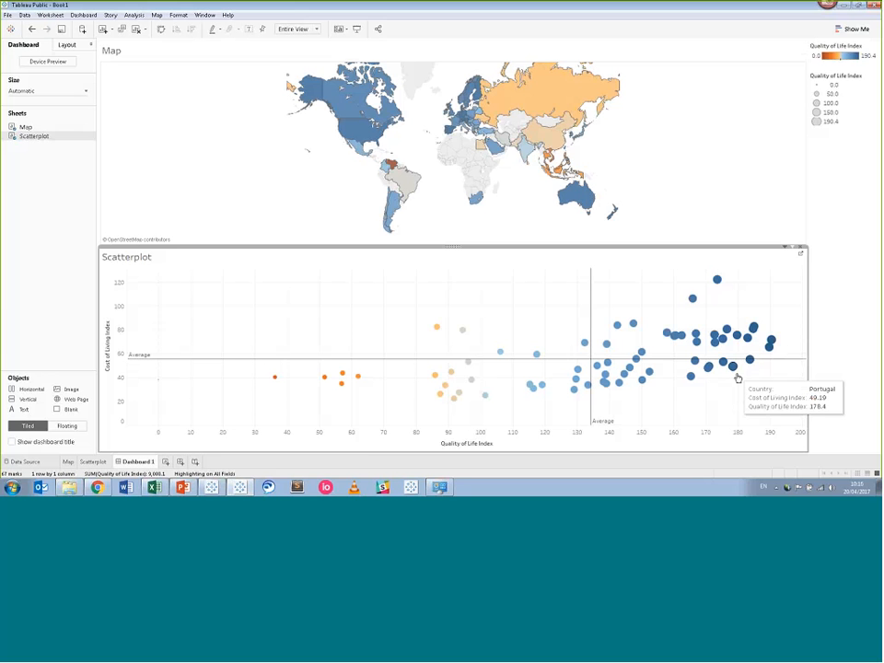
Annotate the Portugal point with 'Spain and Portugal - high quality of life and lower cost of living'.
right_click(736, 376)
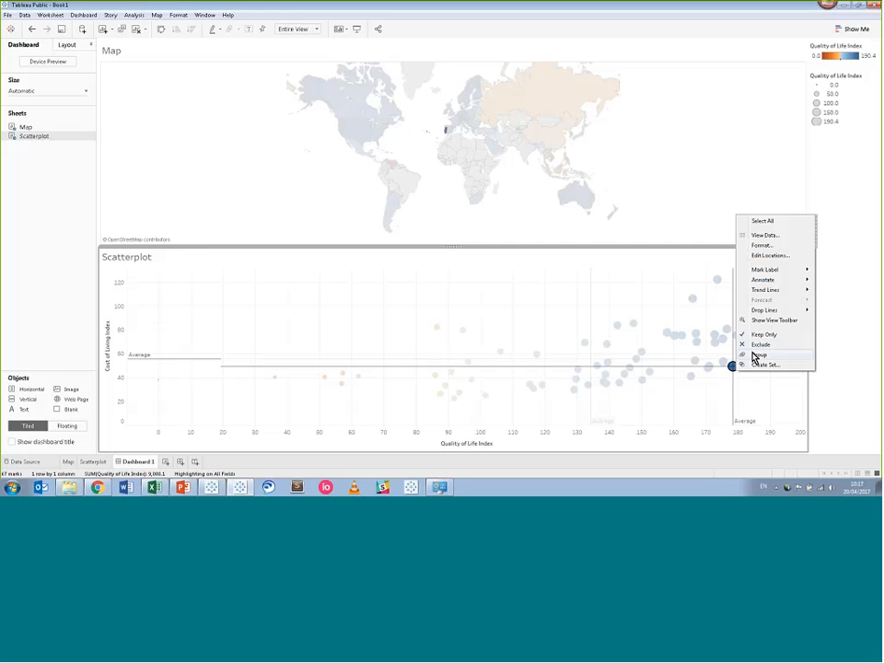
mouse_move(768, 284)
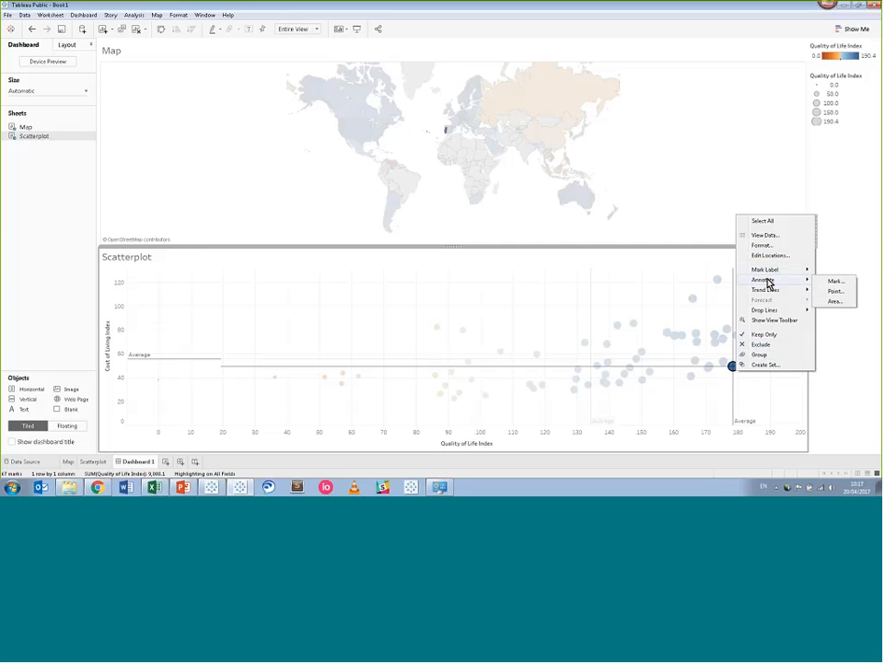
left_click(831, 290)
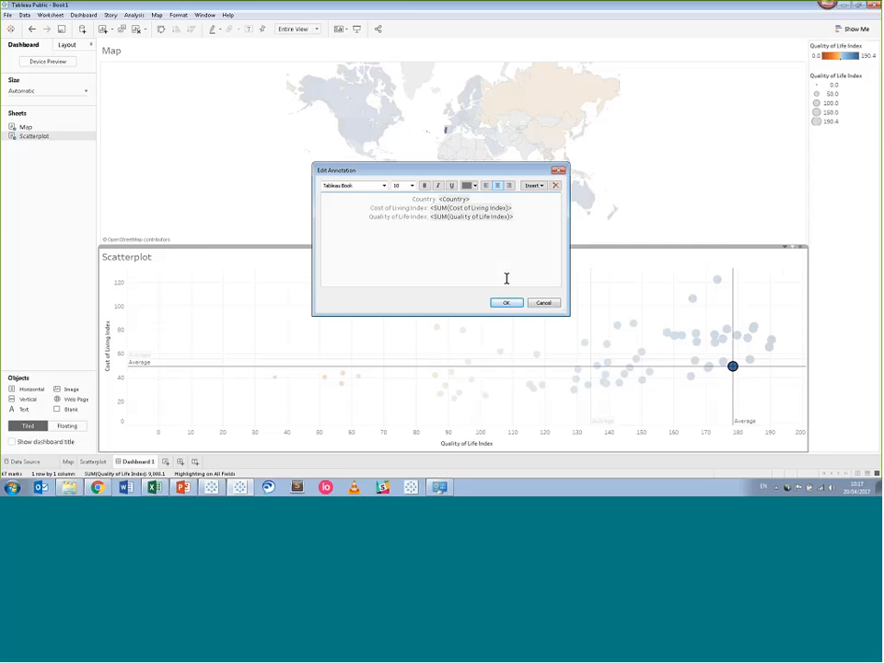
left_click_drag(506, 278, 405, 199)
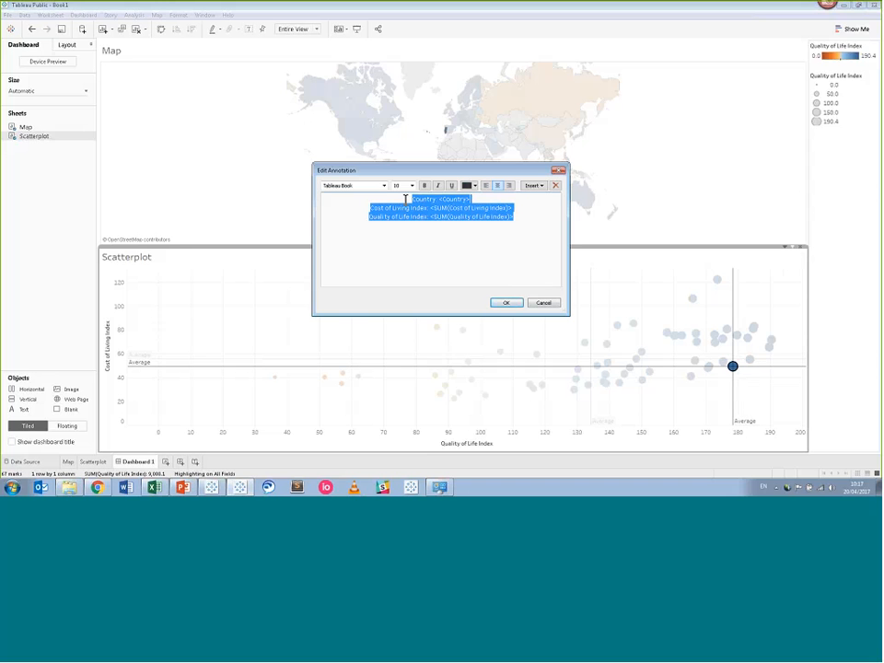
type("S")
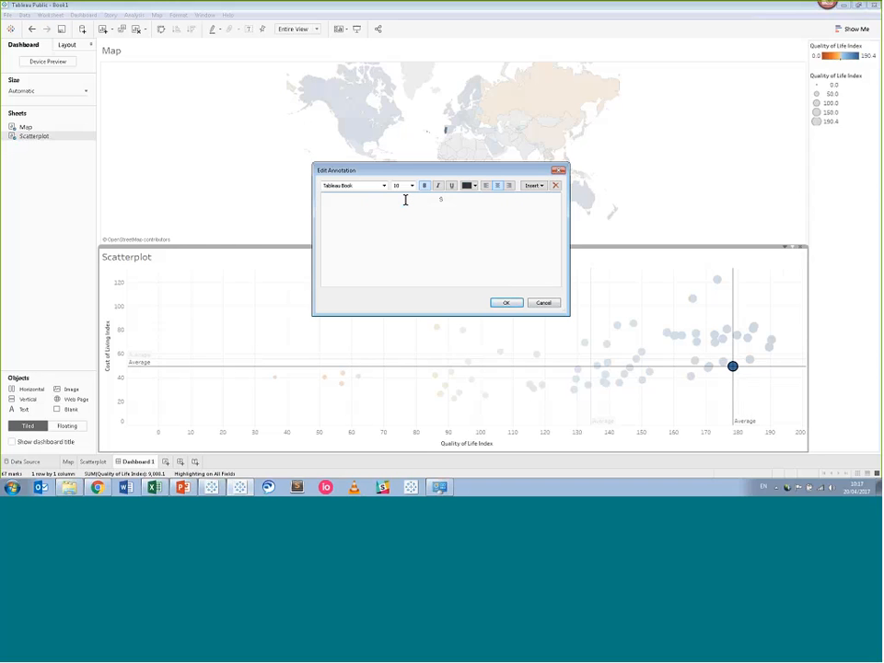
type("pain and Portugal - high quality of llife and")
type("and lower cost")
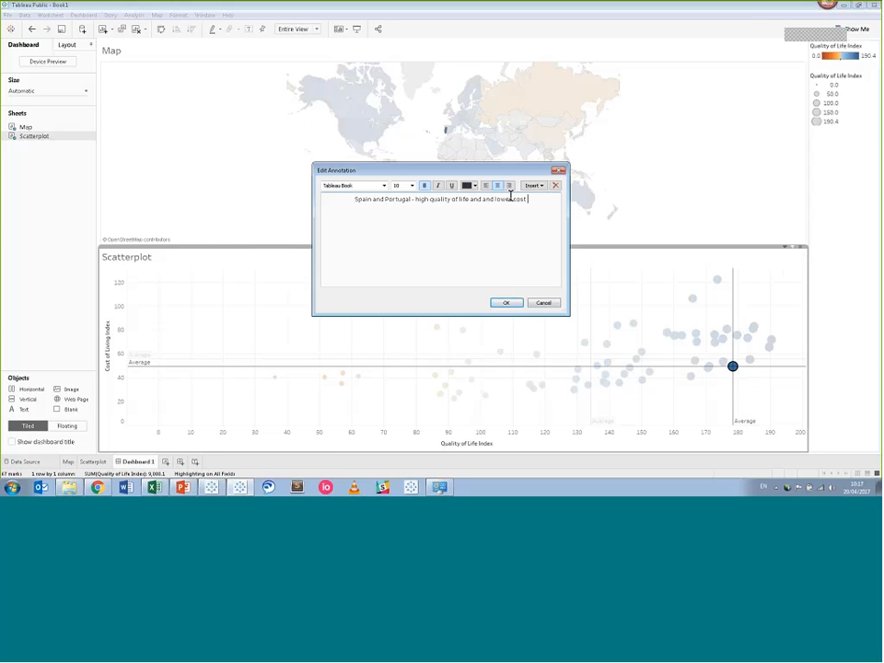
type(" of living")
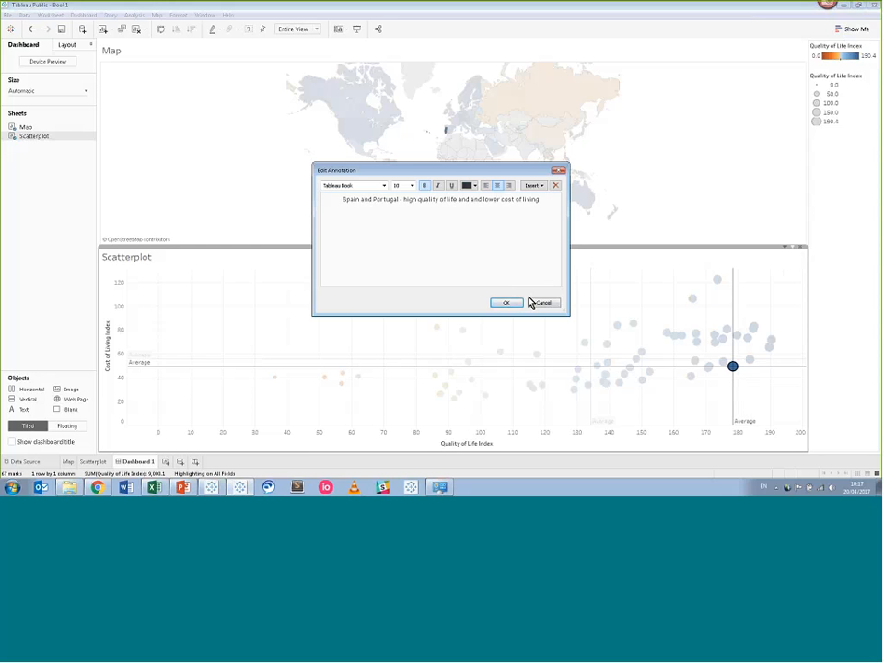
left_click(507, 303)
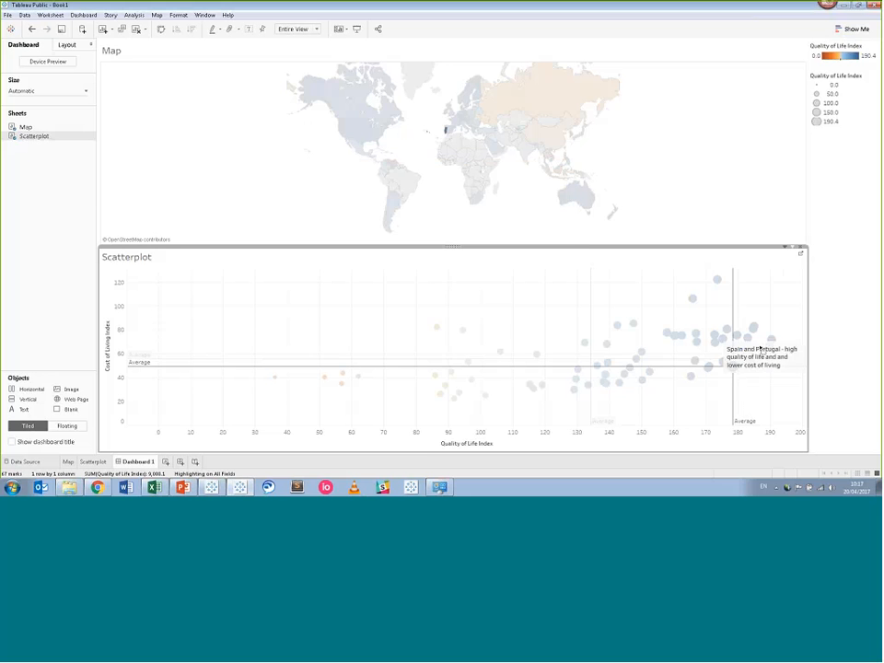
Move the annotation box lower, below the dark blue points.
left_click(785, 367)
left_click_drag(783, 371, 778, 405)
left_click(798, 331)
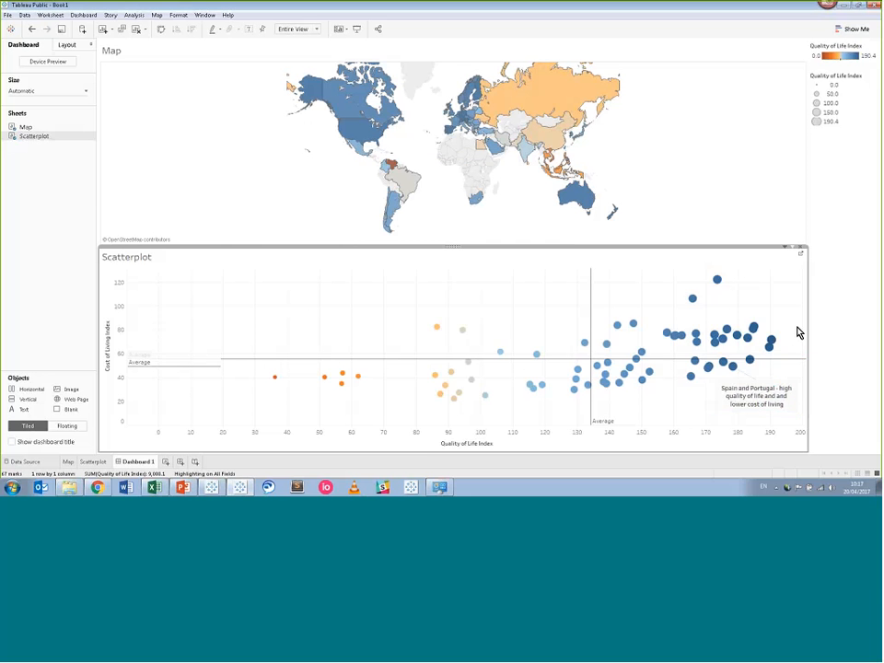
Hide the 'Map' title on the dashboard's map.
mouse_move(716, 344)
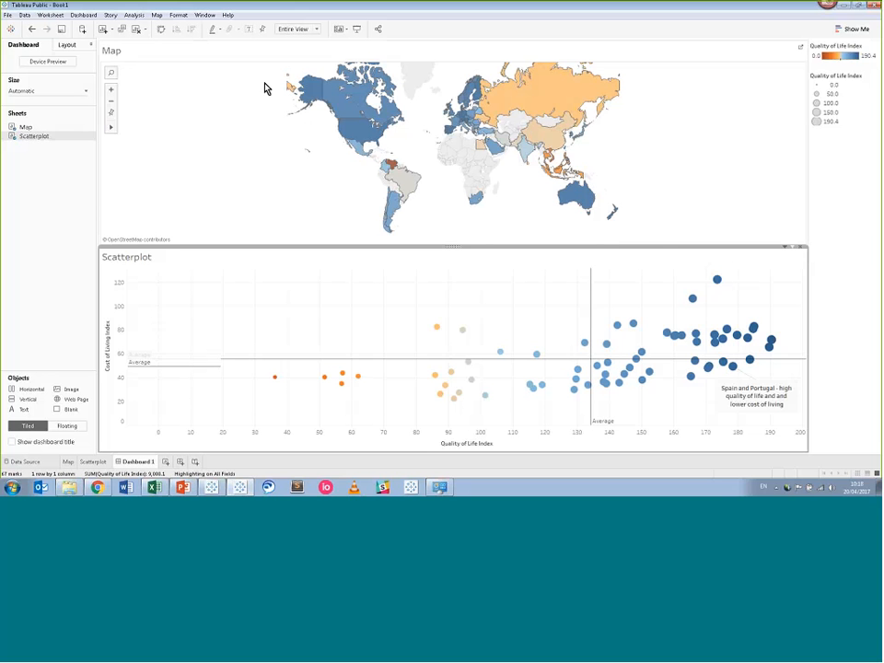
mouse_move(289, 87)
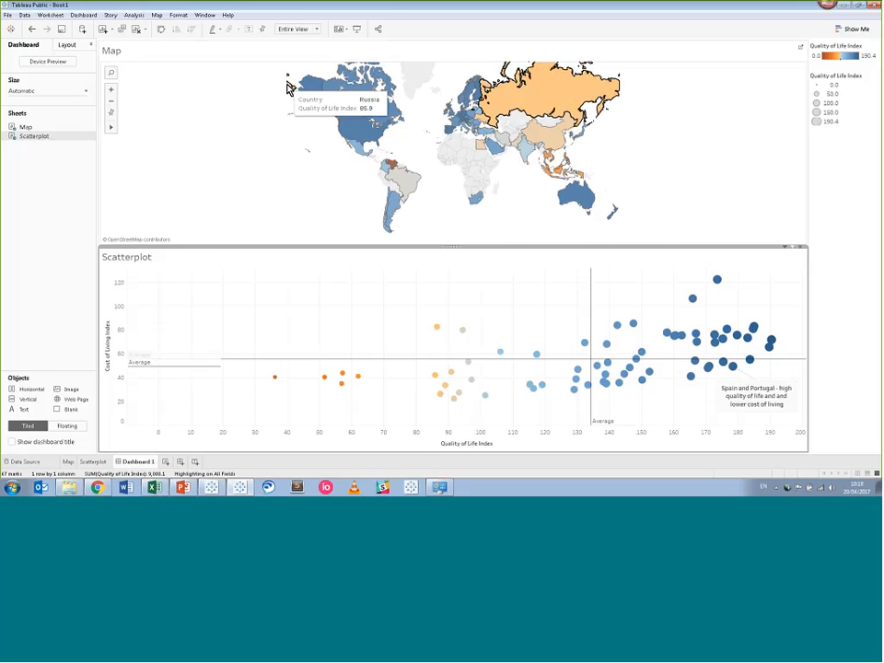
right_click(119, 57)
left_click(147, 79)
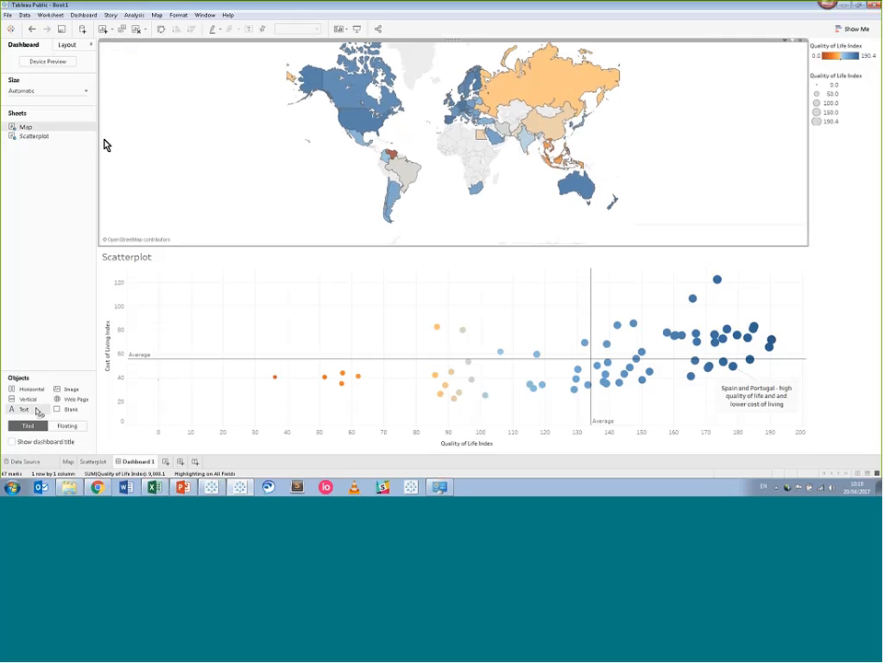
Add a text object above the map reading 'Quality of Life - where should I live if I want a high quilty of life at lower cost?'.
left_click_drag(37, 410, 265, 53)
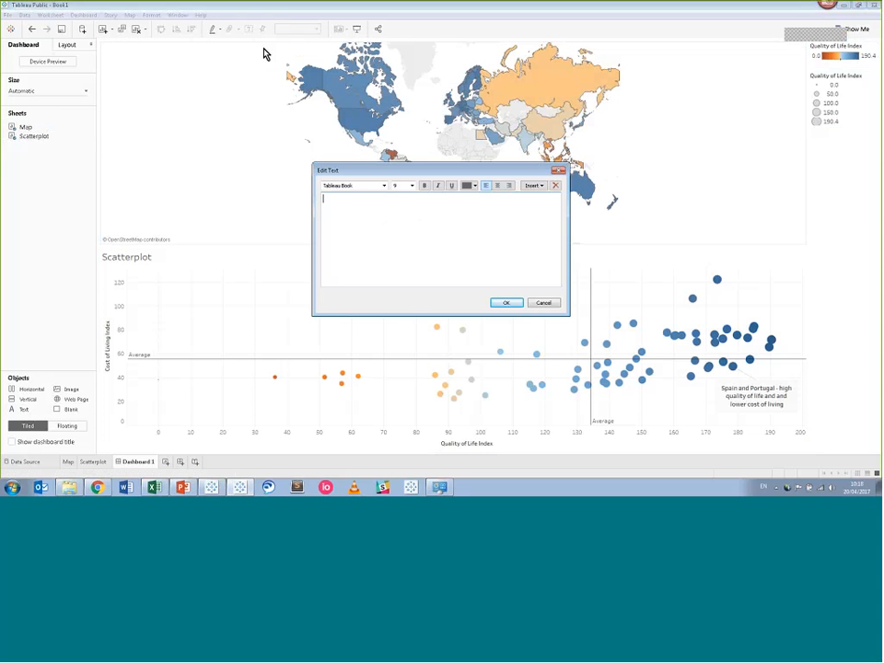
type("Quality of")
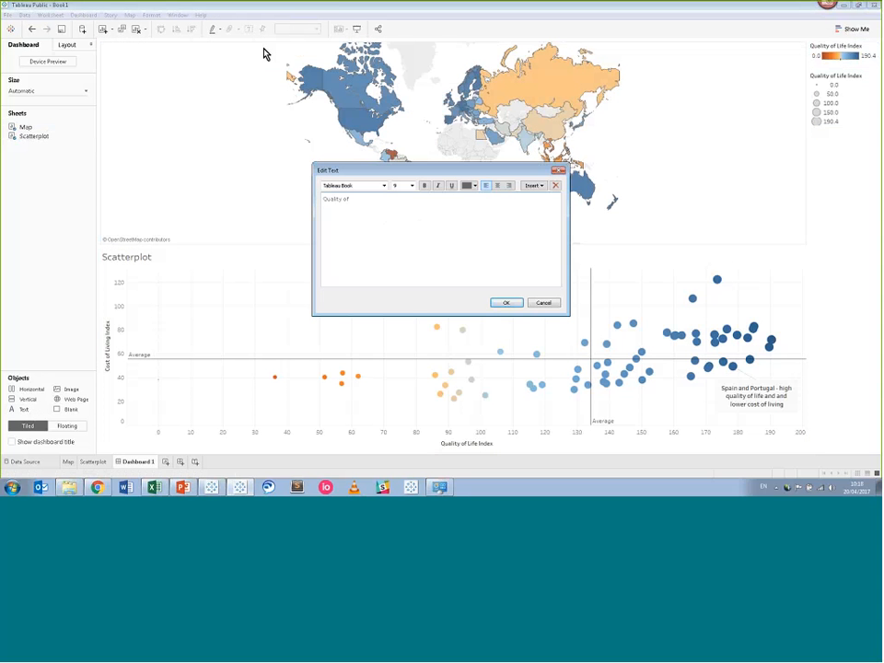
type(" Life - Where")
key("BackSpace")
key("BackSpace")
key("BackSpace")
key("BackSpace")
key("BackSpace")
type("where should I live if I want a")
type("high quilty of life at lower co")
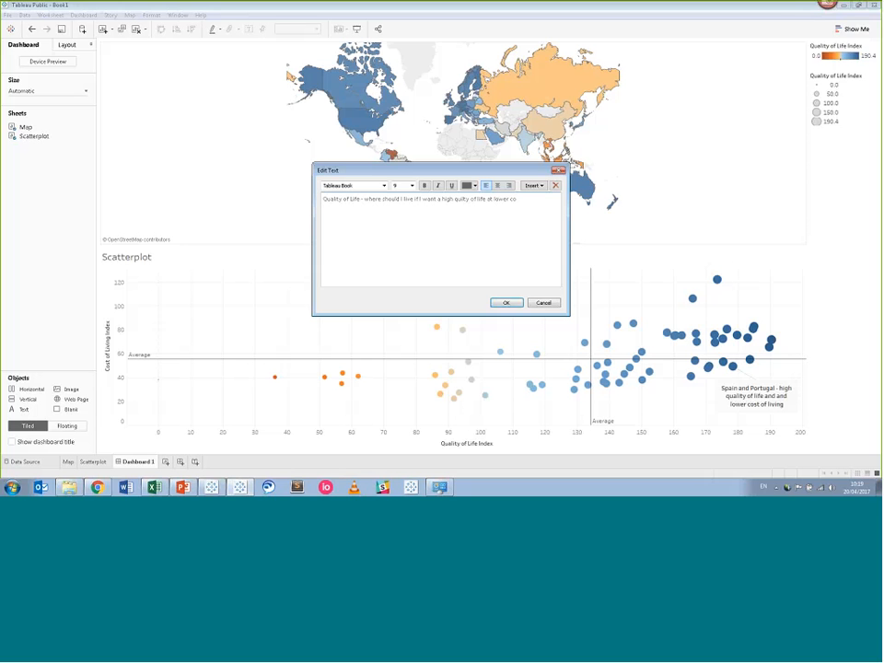
type("st?")
Set the heading text to font size 24 and confirm.
key("ctrl+a")
left_click(413, 186)
left_click(398, 249)
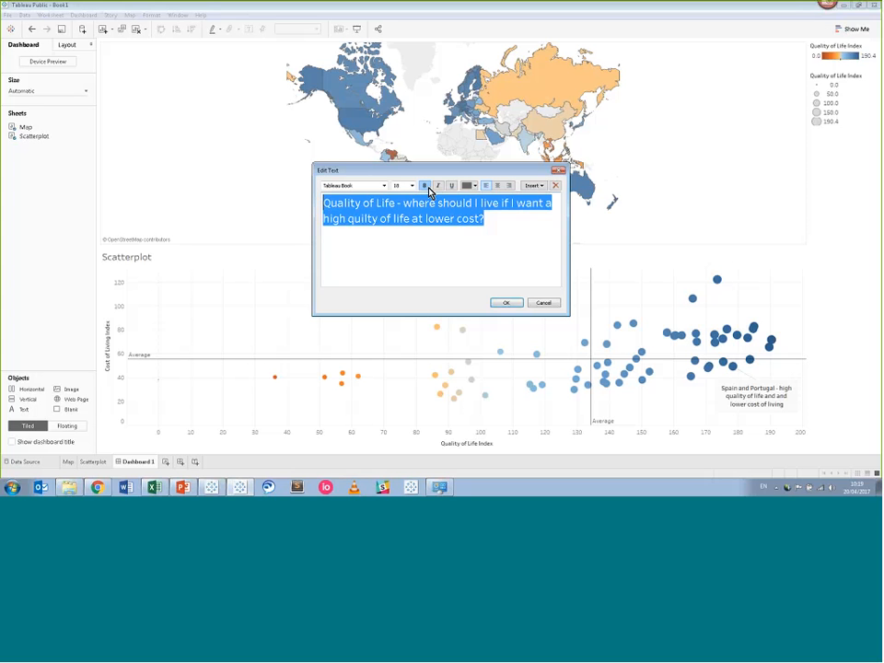
left_click(412, 186)
left_click(398, 275)
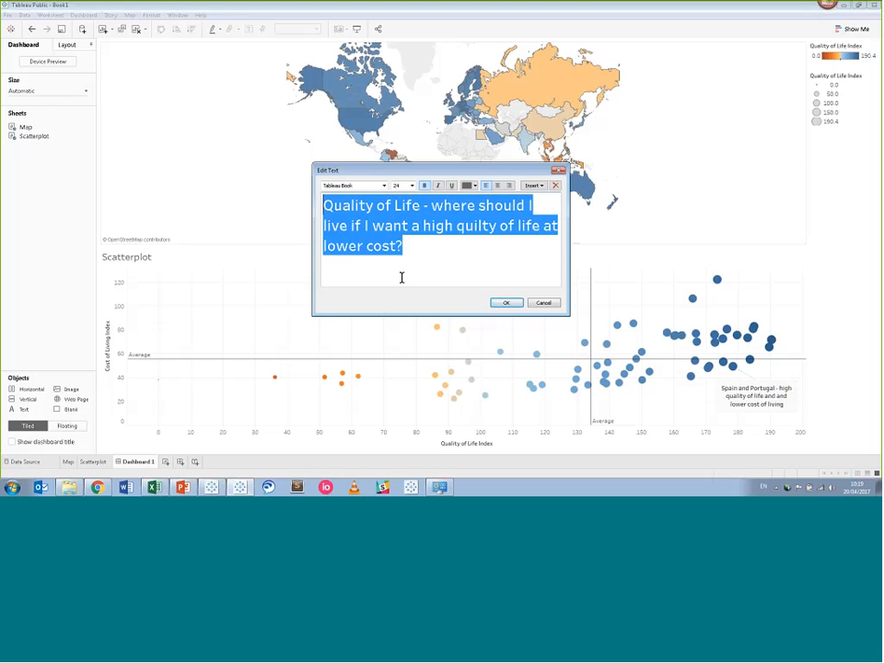
left_click(504, 302)
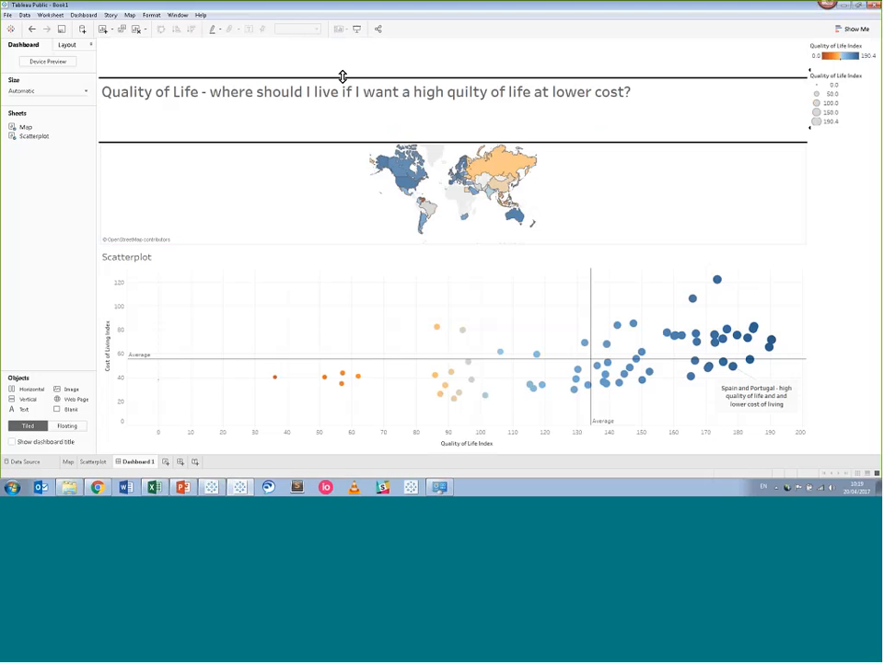
Shrink the heading box's height so the map fills the freed space.
left_click_drag(341, 76, 345, 83)
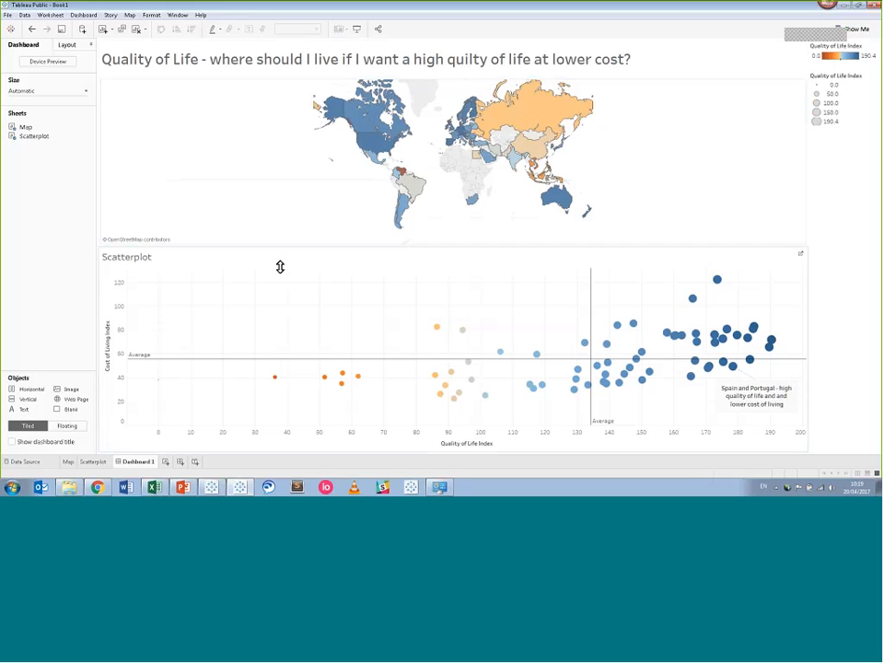
Retitle the scatterplot 'Quality of life compared to cost of living'.
right_click(134, 263)
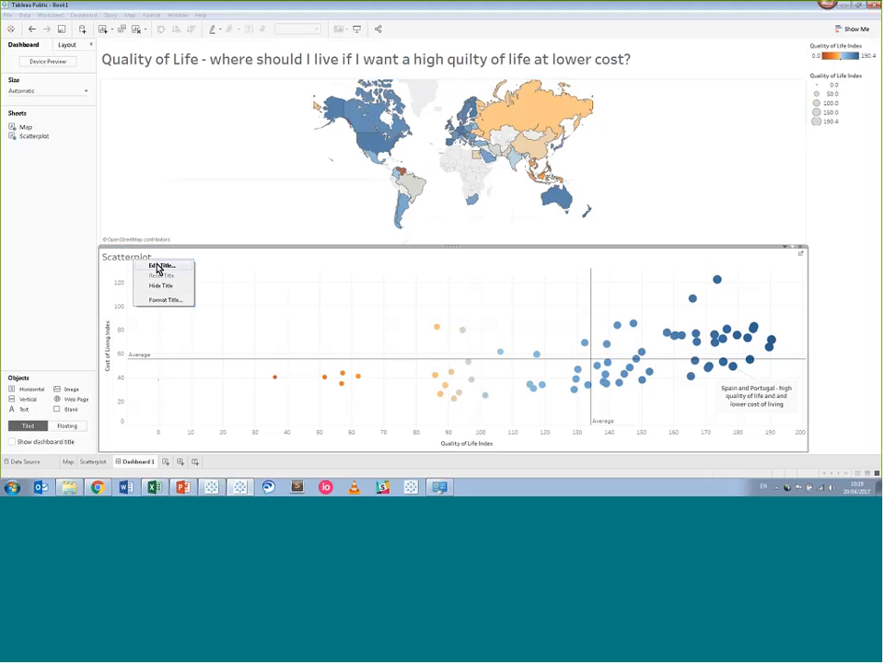
left_click(157, 266)
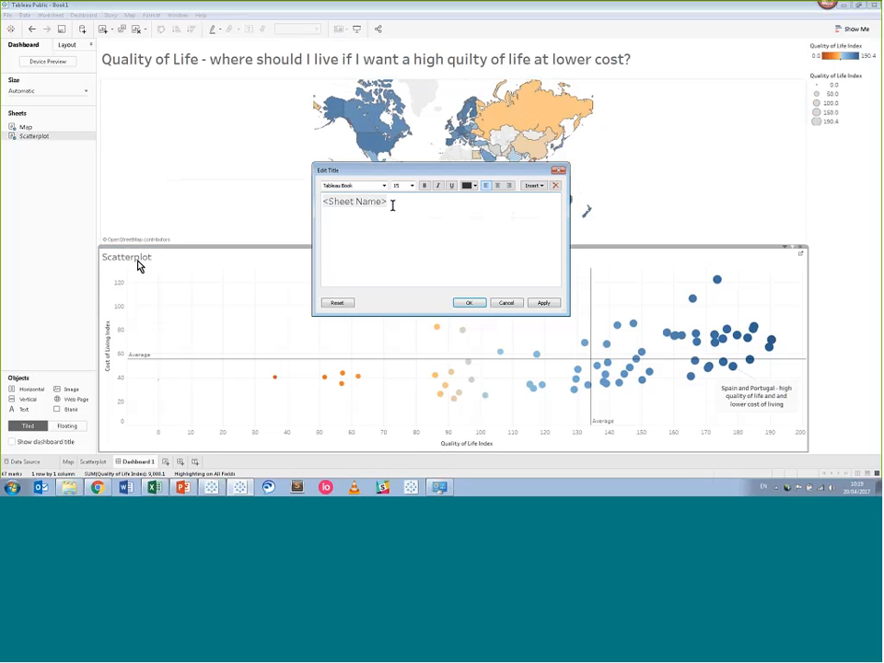
left_click_drag(393, 201, 320, 203)
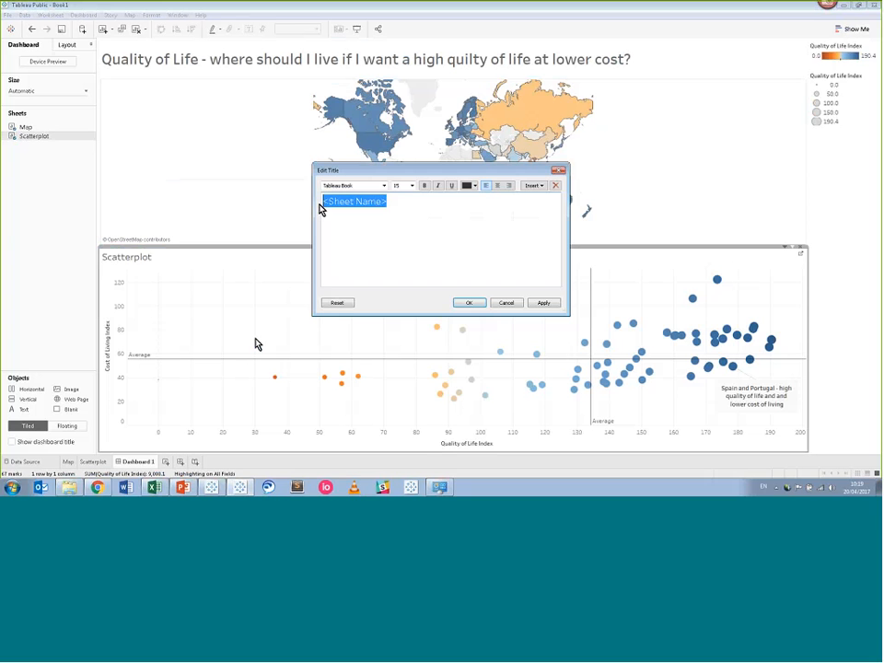
type("Qu")
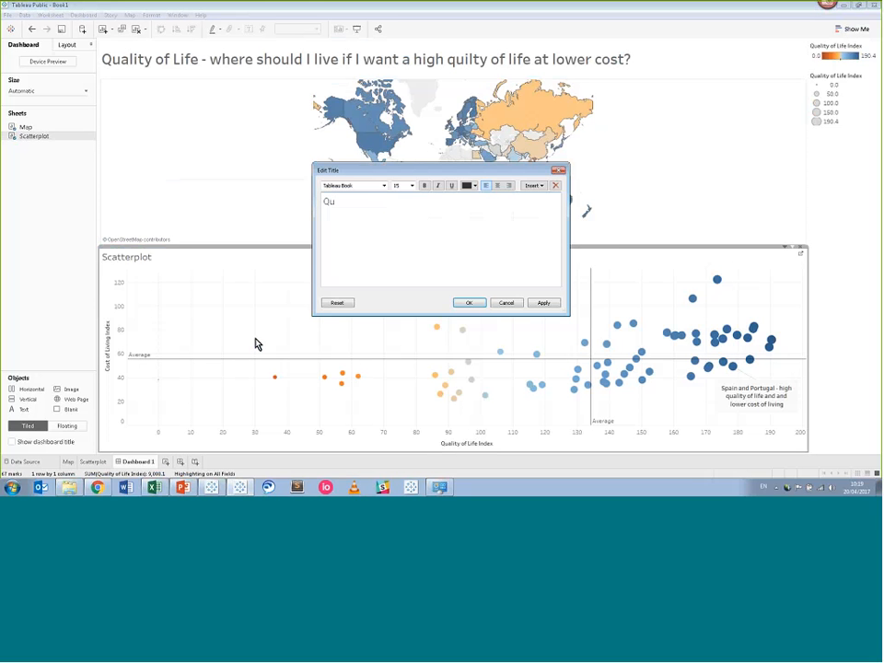
type("ality oif")
key("BackSpace")
key("BackSpace")
type("f life compared to ")
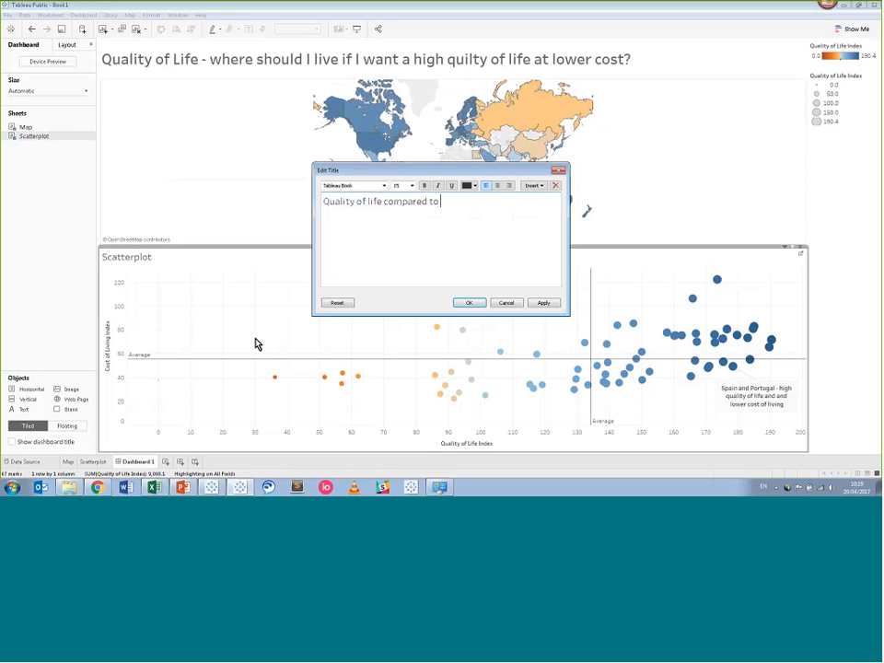
type("cost of living")
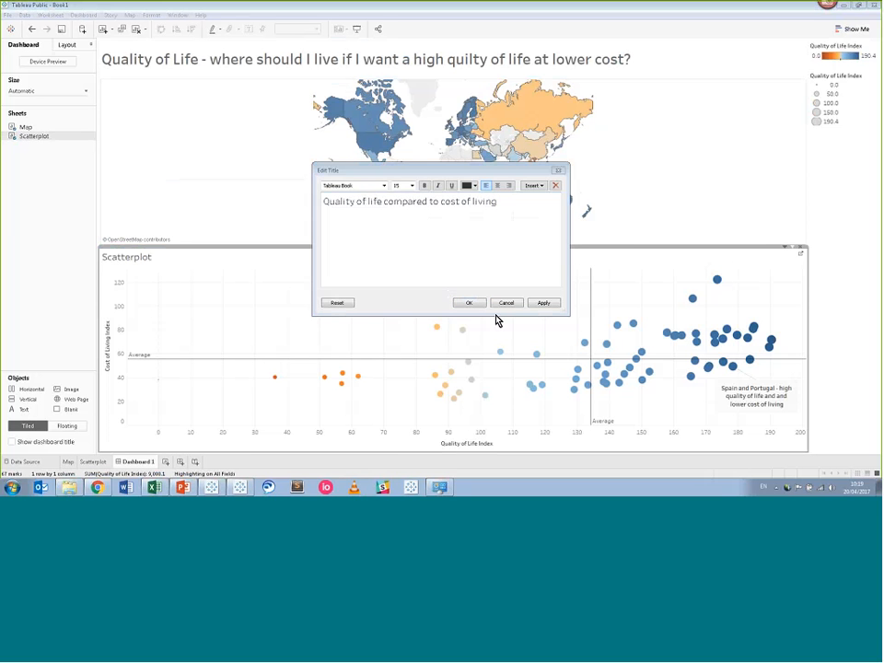
left_click(476, 307)
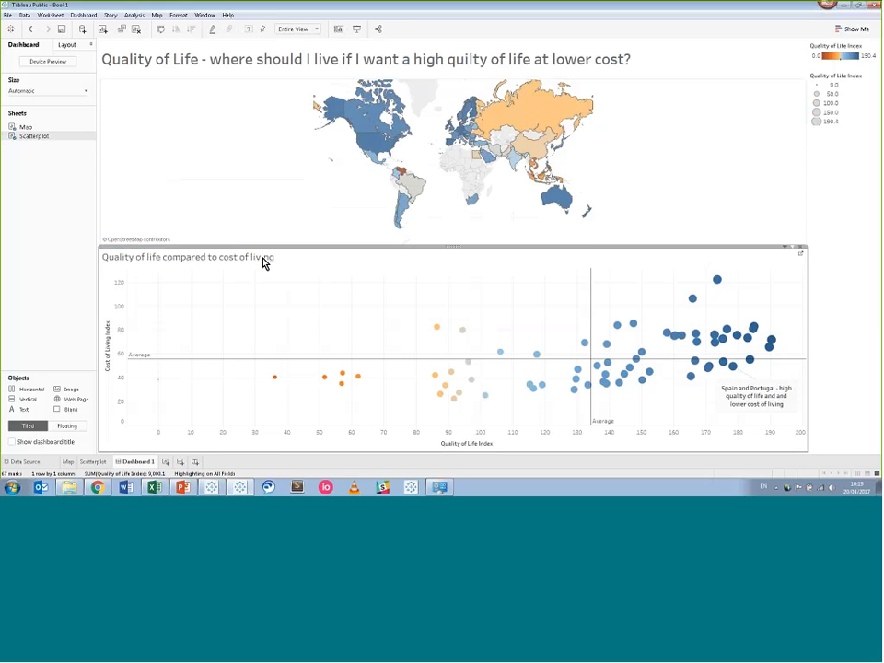
right_click(258, 264)
left_click(267, 265)
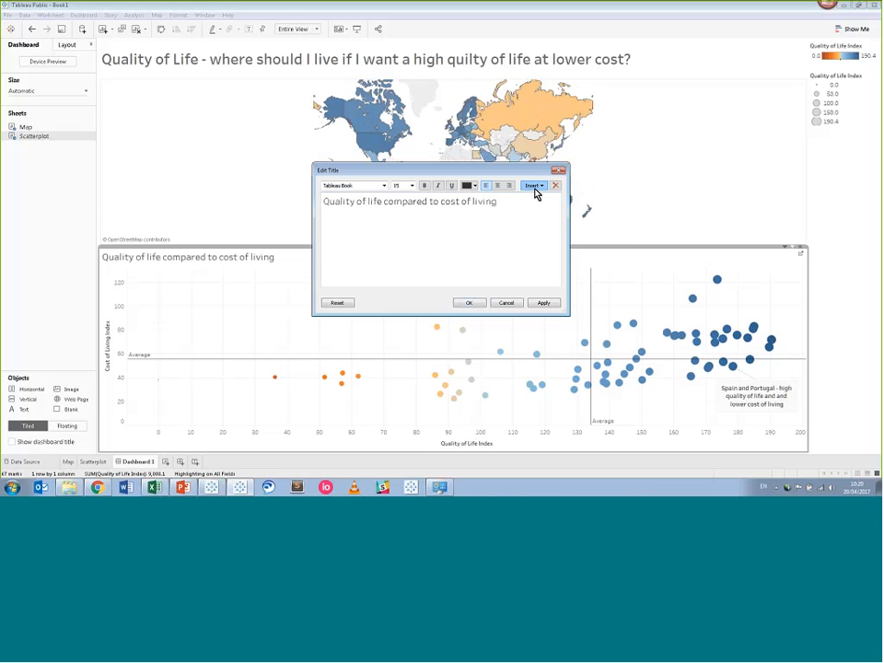
left_click(534, 186)
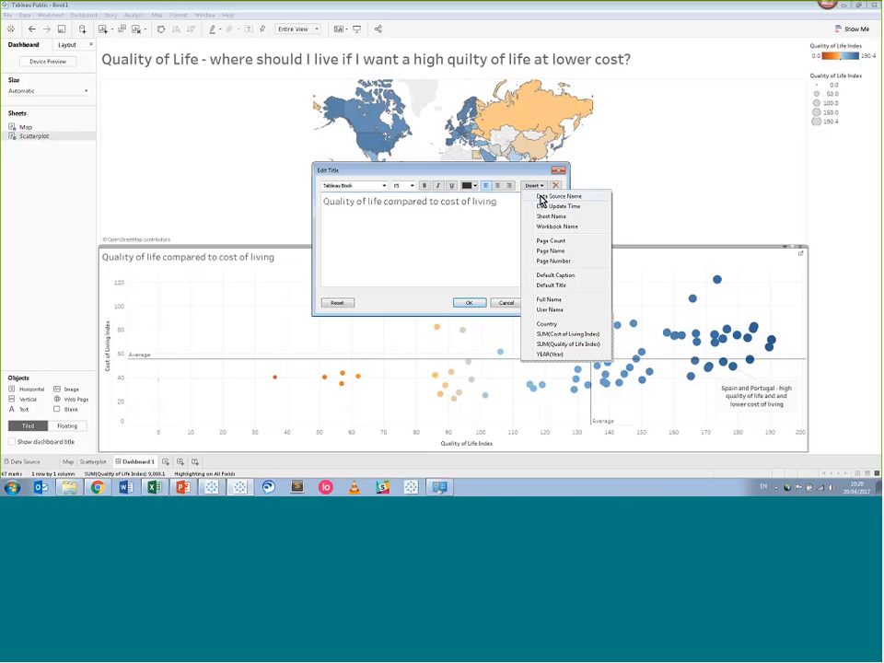
left_click(553, 330)
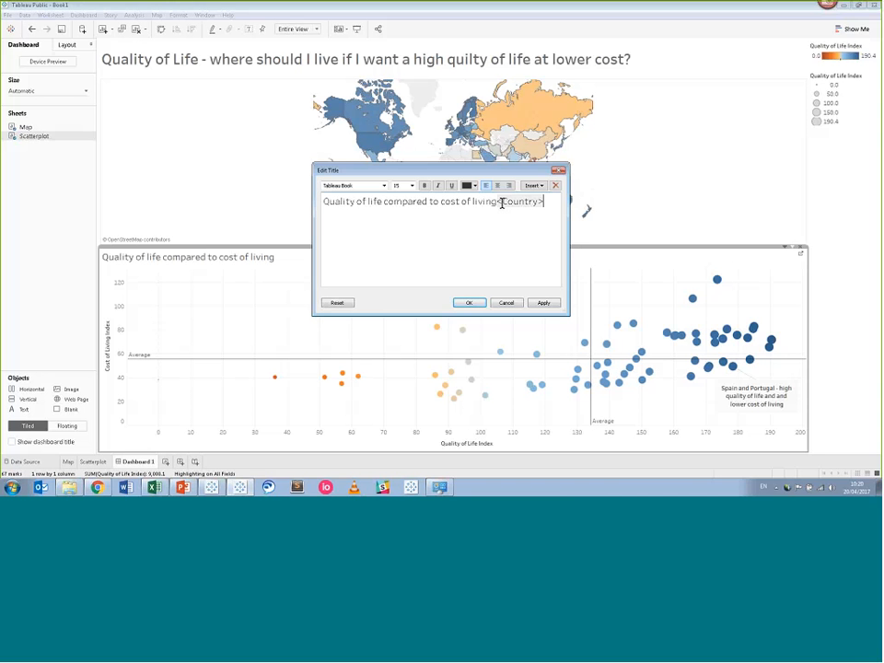
double_click(498, 202)
type("<")
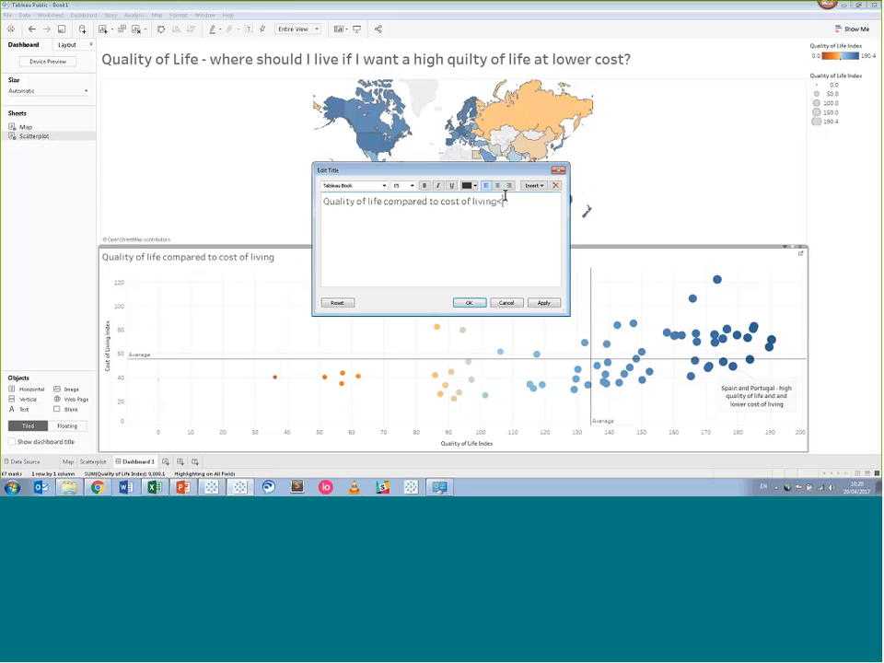
key("BackSpace")
left_click(475, 306)
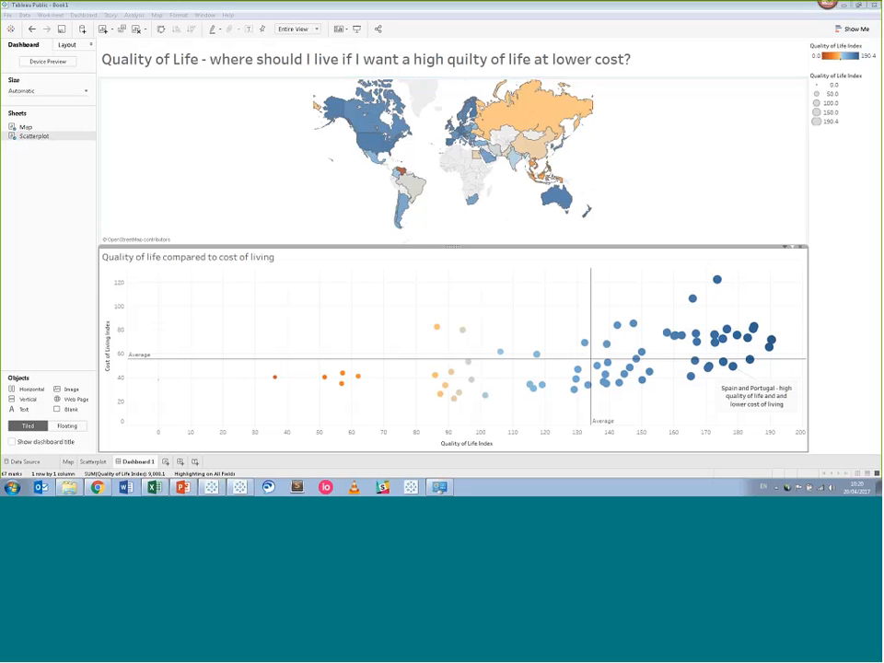
Insert the Numbeo logo from the Finished_Quality of Life Index folder at top right and narrow its box.
left_click(70, 393)
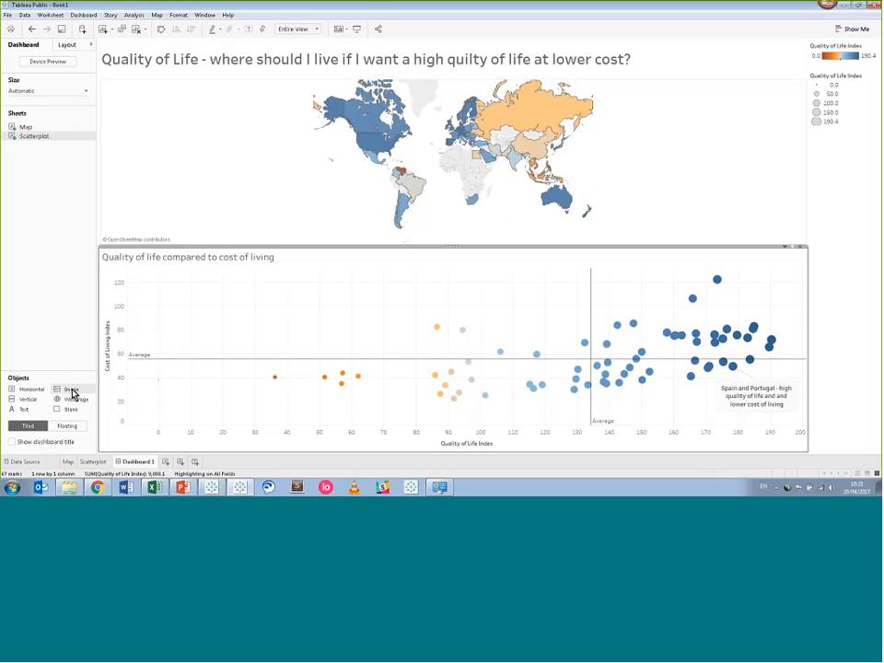
left_click_drag(72, 389, 714, 68)
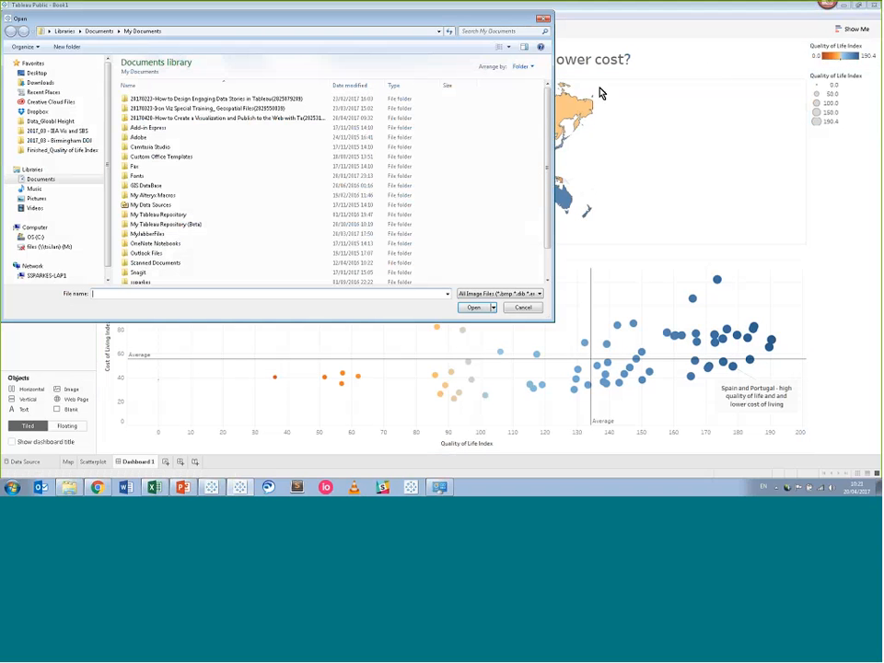
left_click(93, 149)
left_click(141, 98)
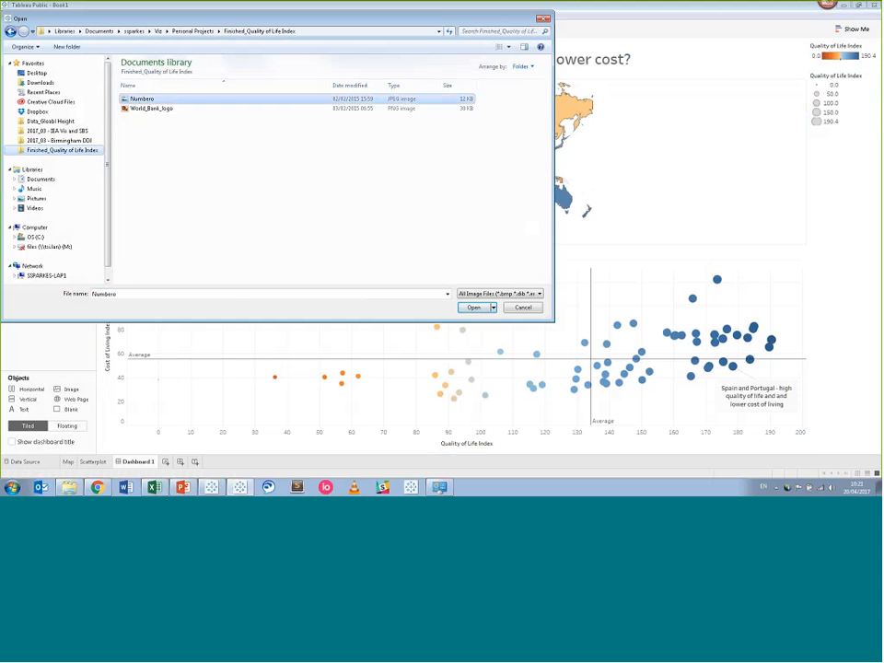
left_click(473, 307)
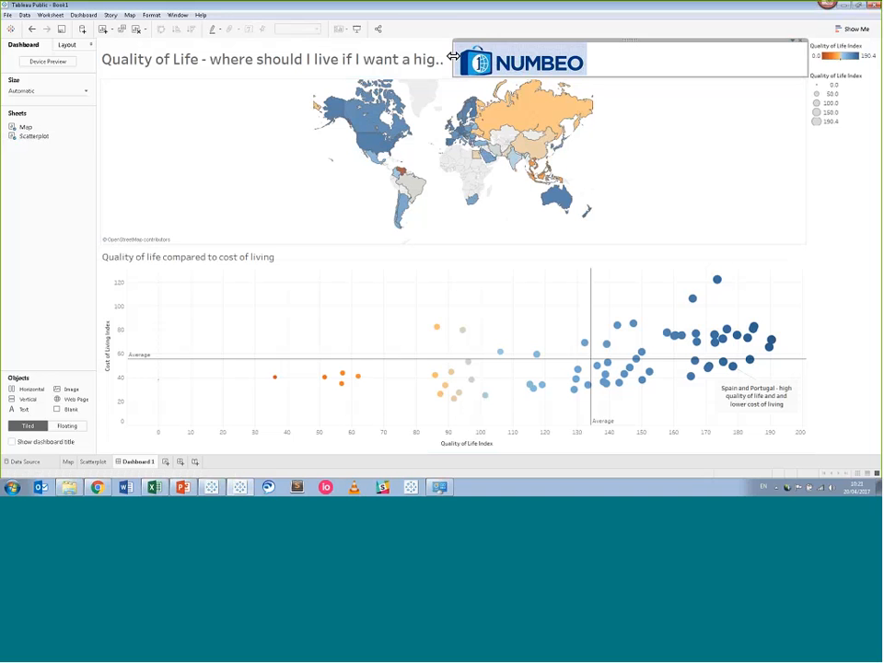
left_click_drag(452, 56, 729, 79)
Fit the Numbeo logo in its box and link it to Numbeo's Quality of Life Index by Country page.
left_click(790, 42)
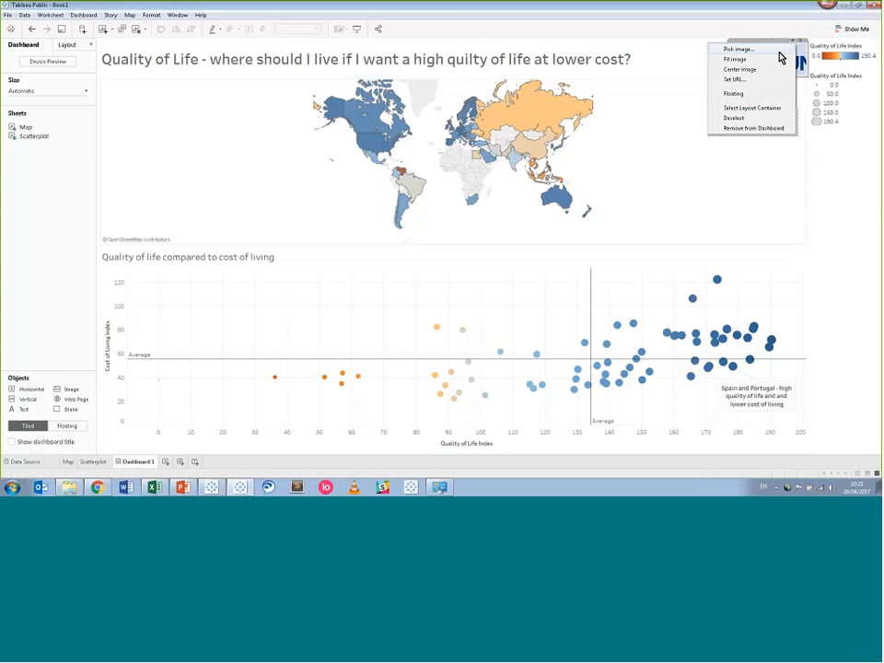
left_click(780, 59)
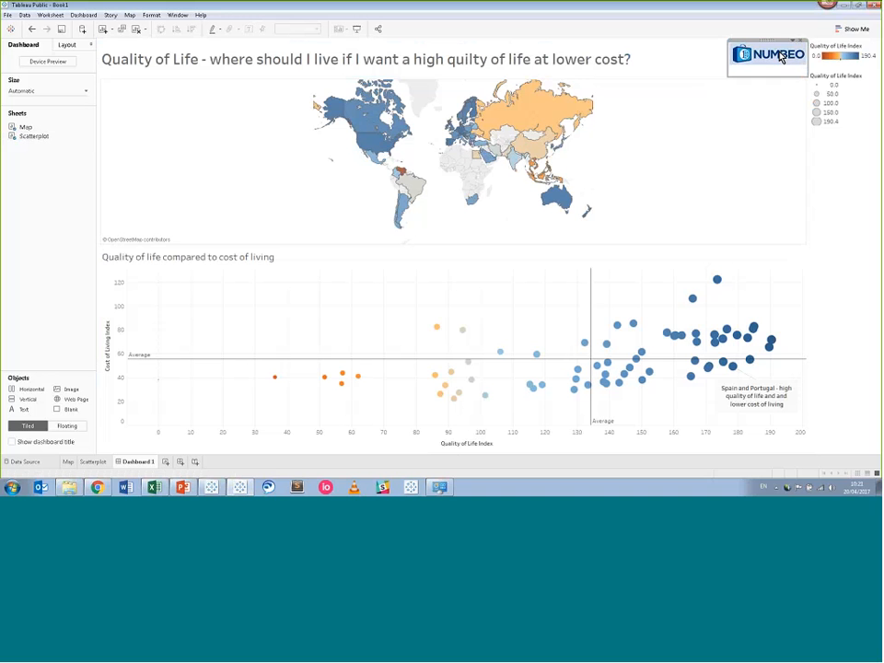
left_click(793, 43)
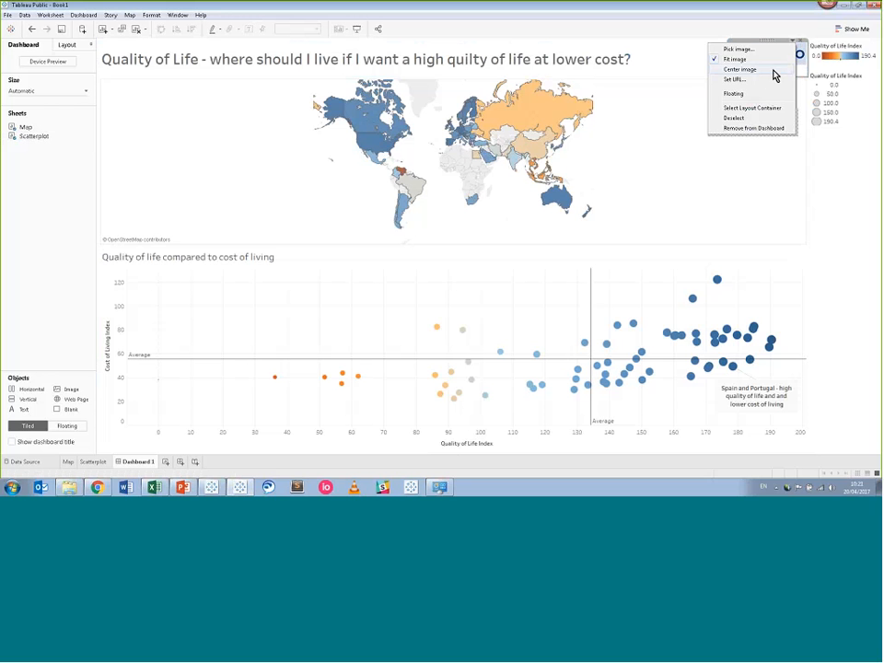
left_click(769, 81)
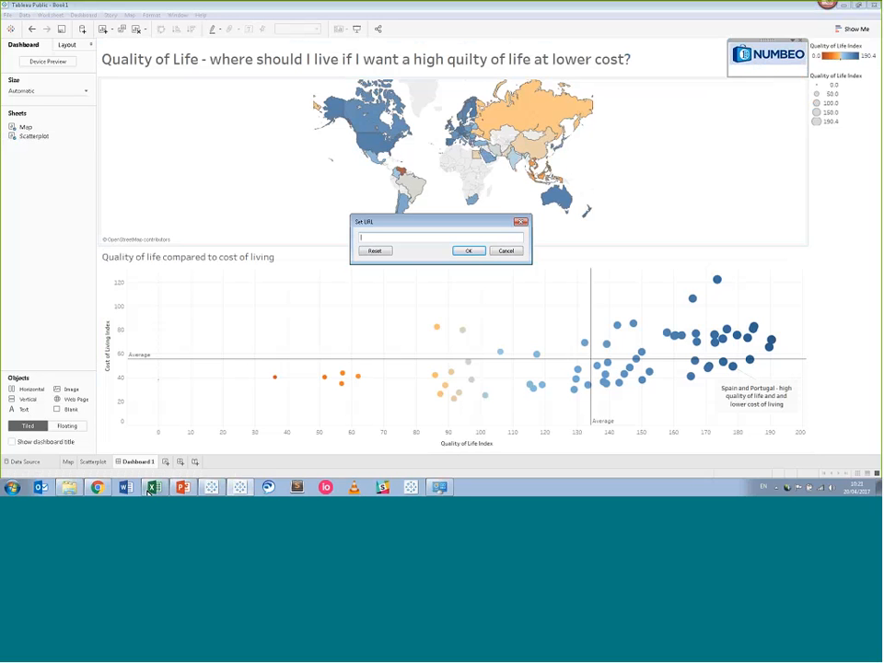
left_click(95, 488)
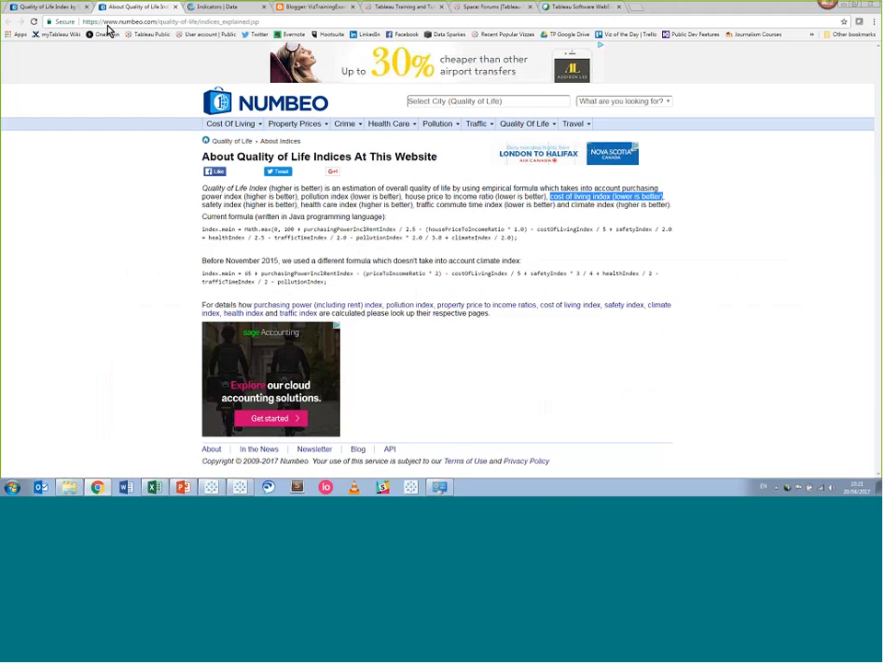
left_click(51, 8)
left_click(174, 21)
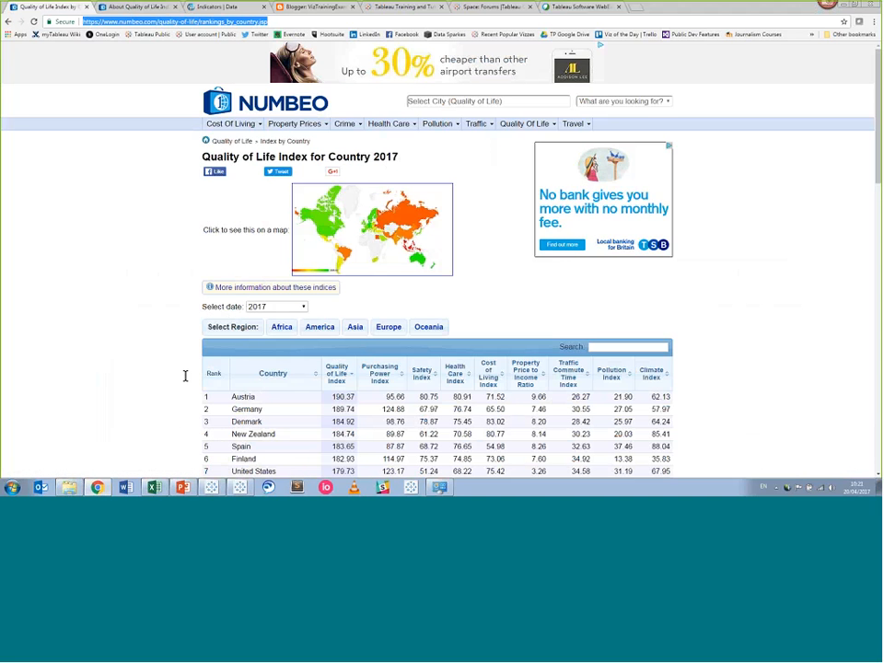
left_click(213, 488)
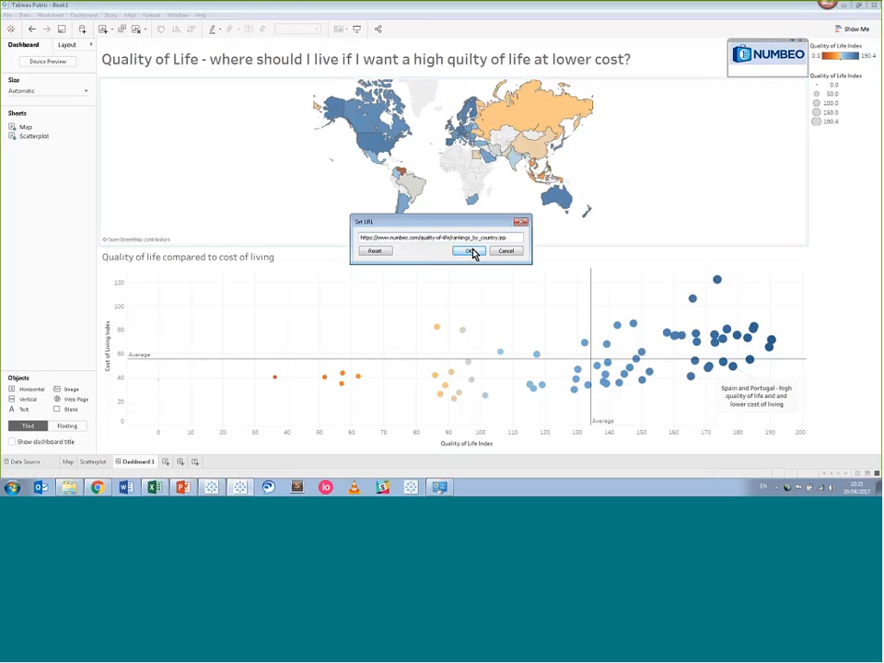
left_click(473, 252)
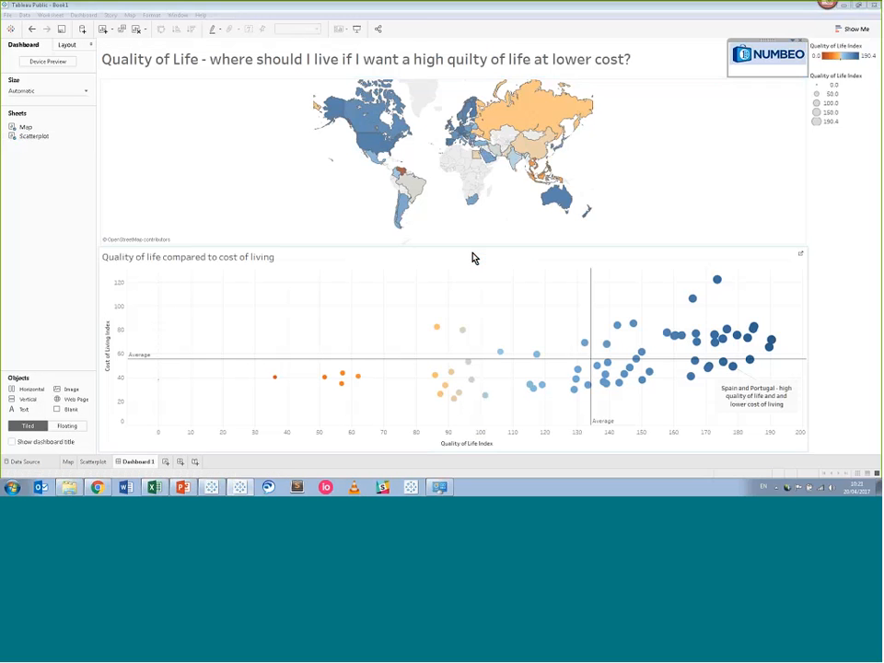
Select the map, then test the Numbeo logo's link.
left_click(513, 182)
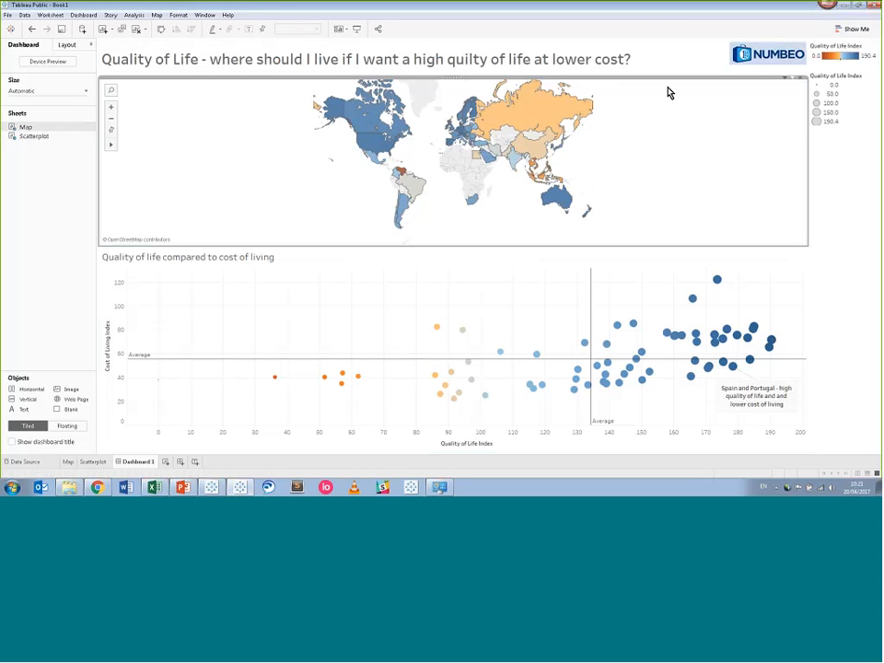
left_click(773, 62)
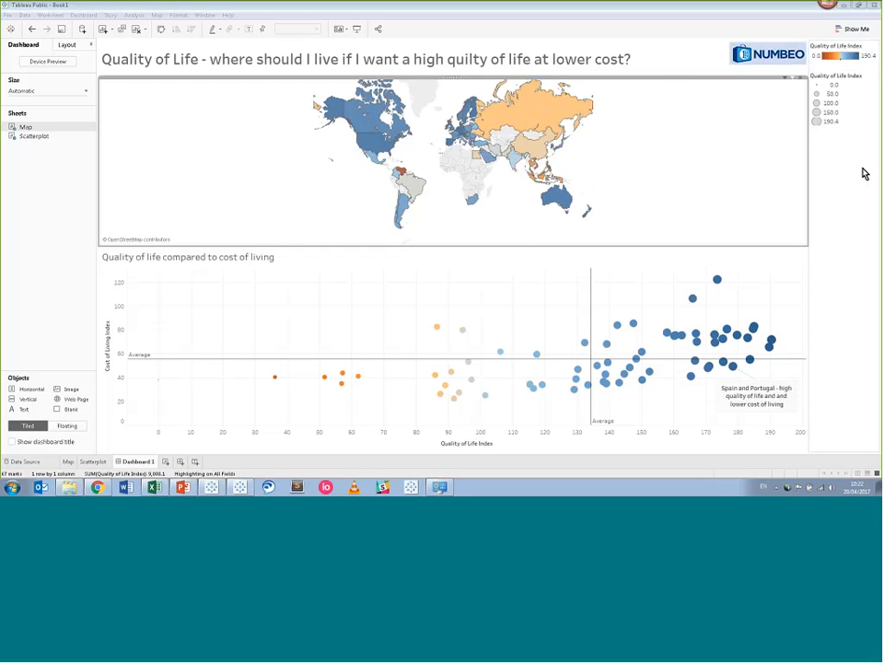
Make the map's colour legend floating and place it over the map's lower left.
left_click(865, 72)
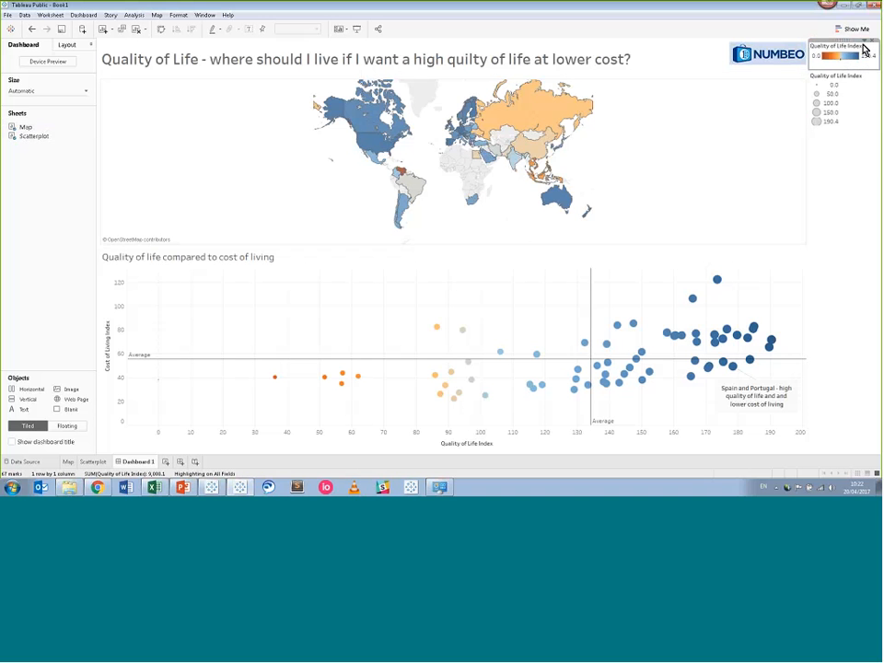
left_click(864, 46)
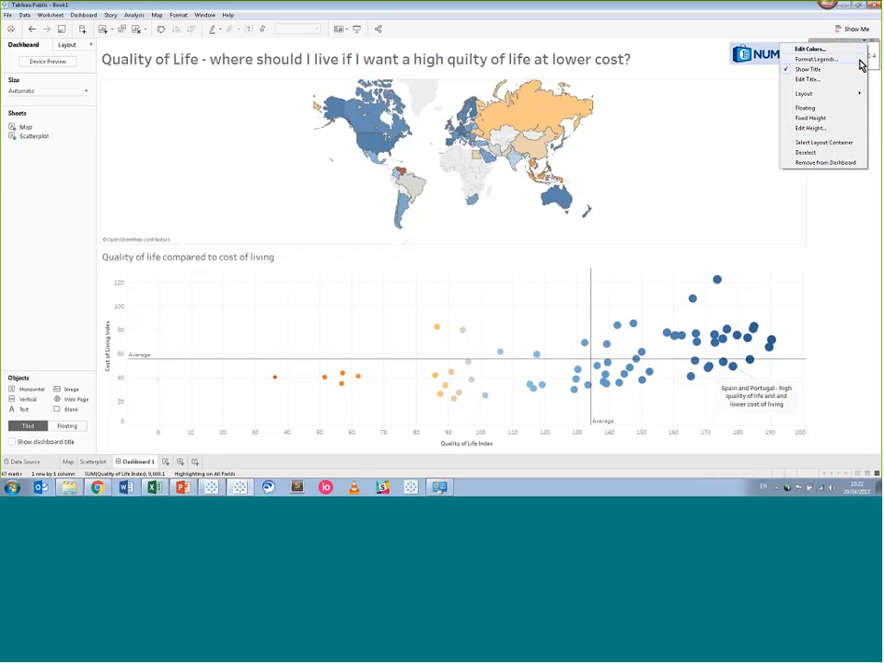
left_click(853, 108)
left_click_drag(838, 51, 138, 201)
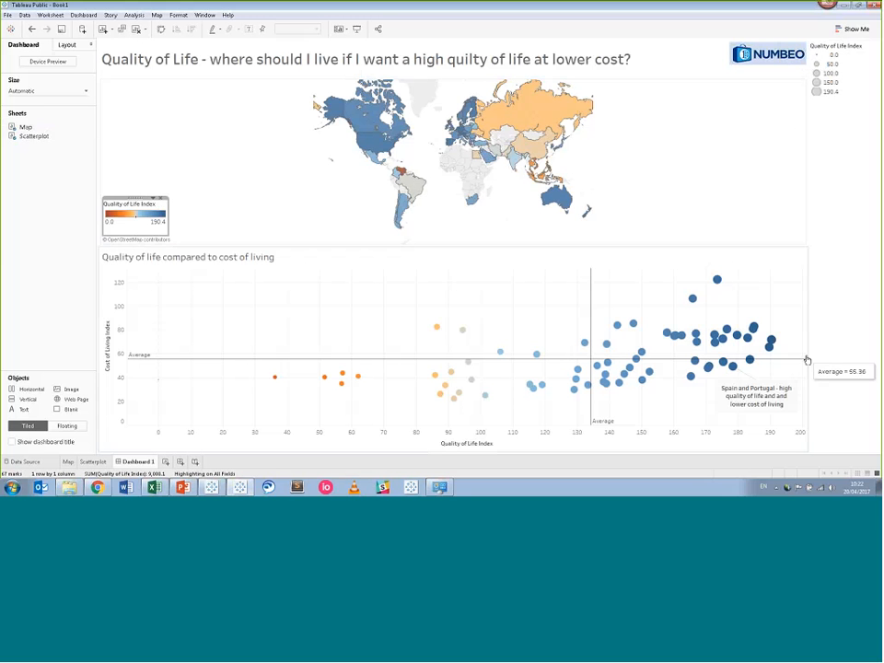
Remove the right-hand size legend container from the dashboard and confirm the removal.
mouse_move(774, 354)
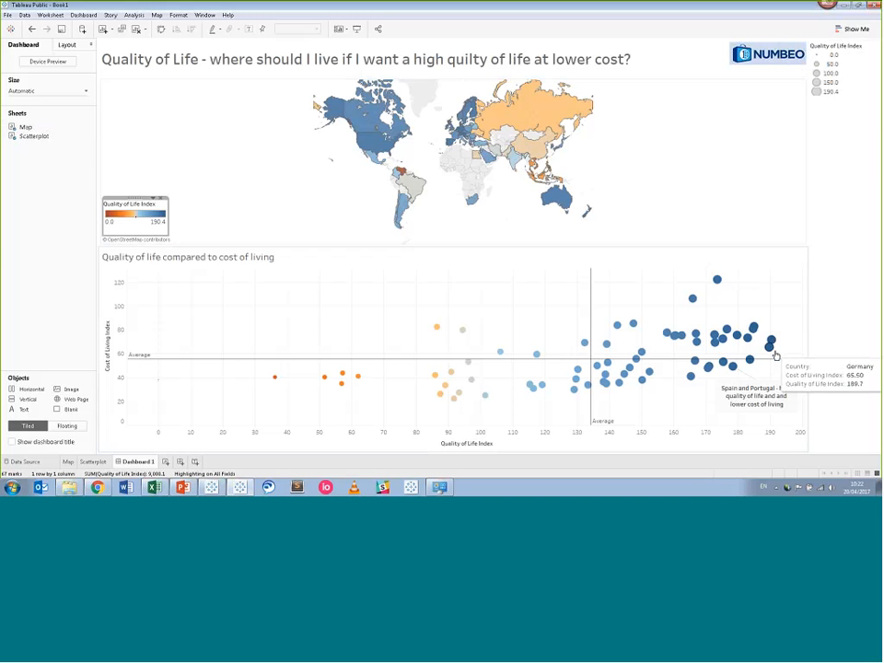
mouse_move(446, 402)
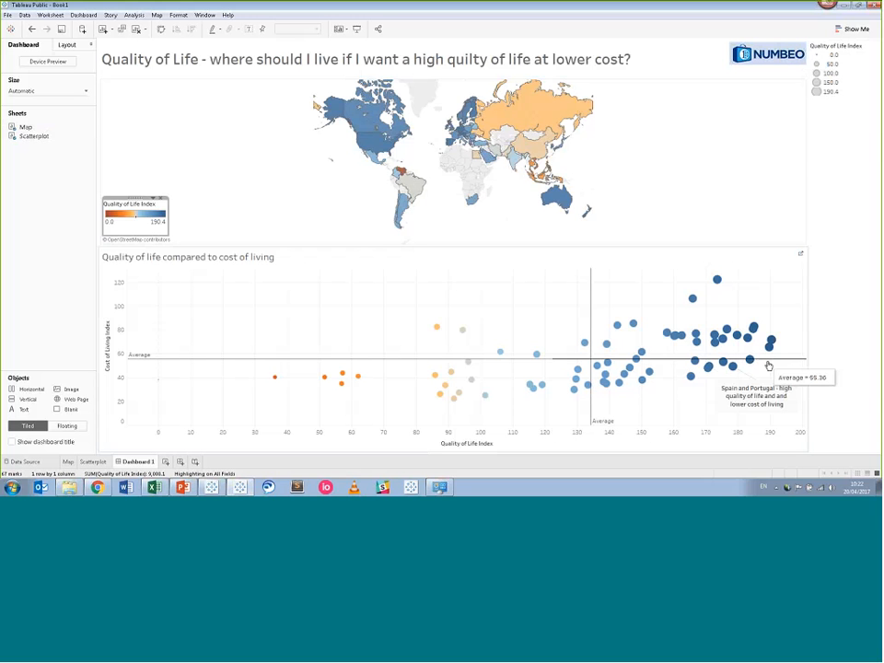
left_click(873, 117)
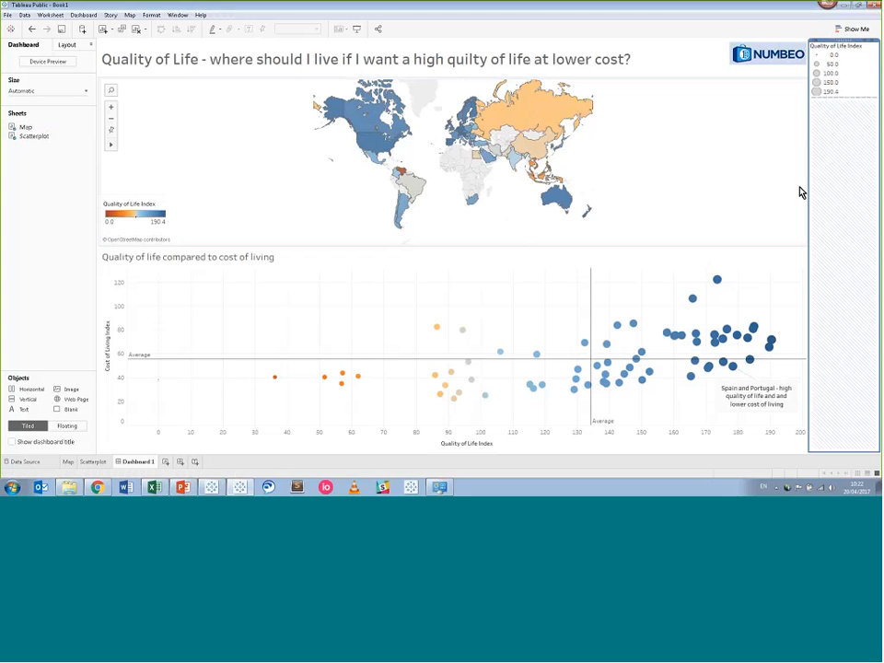
left_click(875, 43)
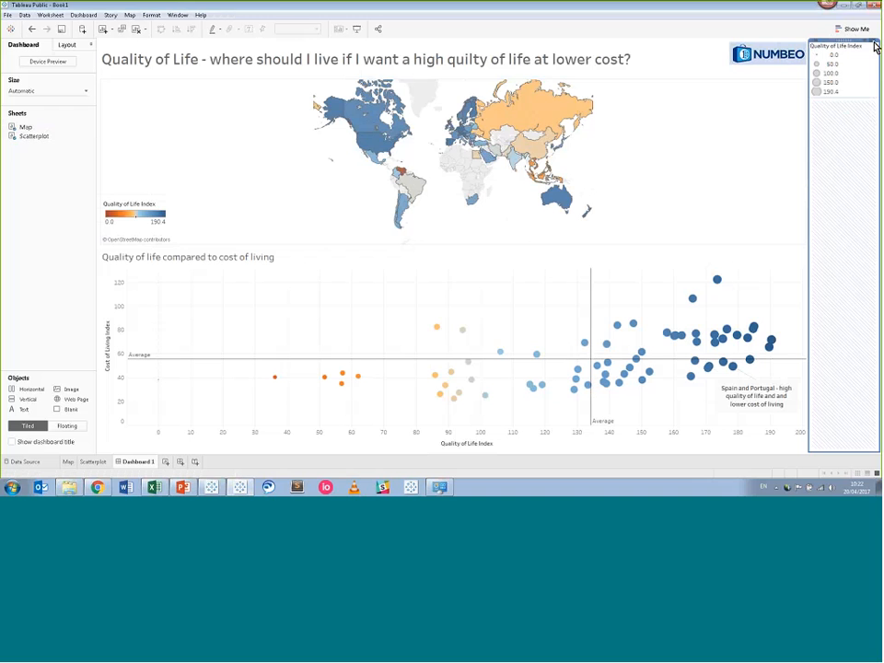
left_click(483, 255)
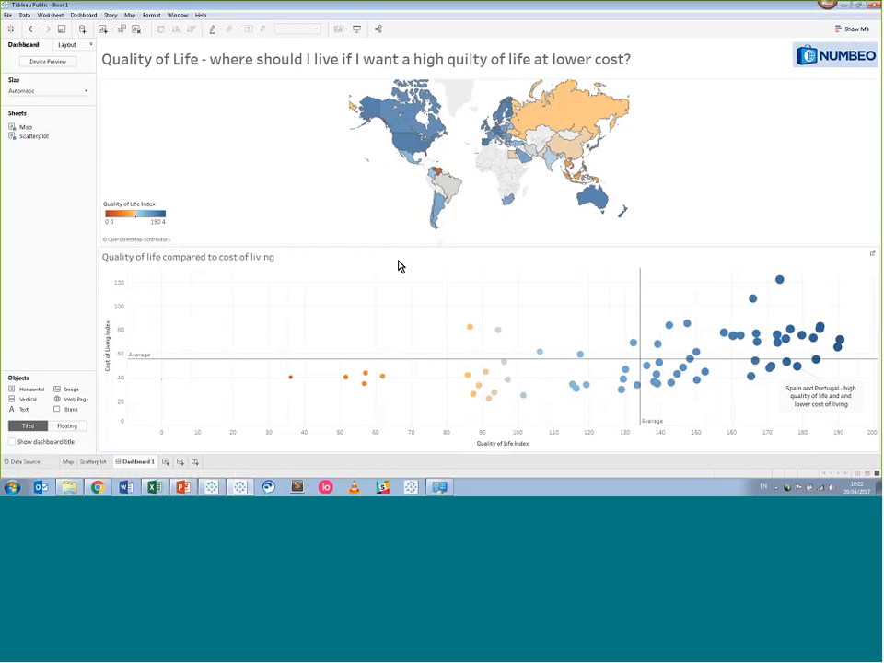
Choose File > Save to Tableau Public As to bring up the sign-in dialog.
mouse_move(402, 246)
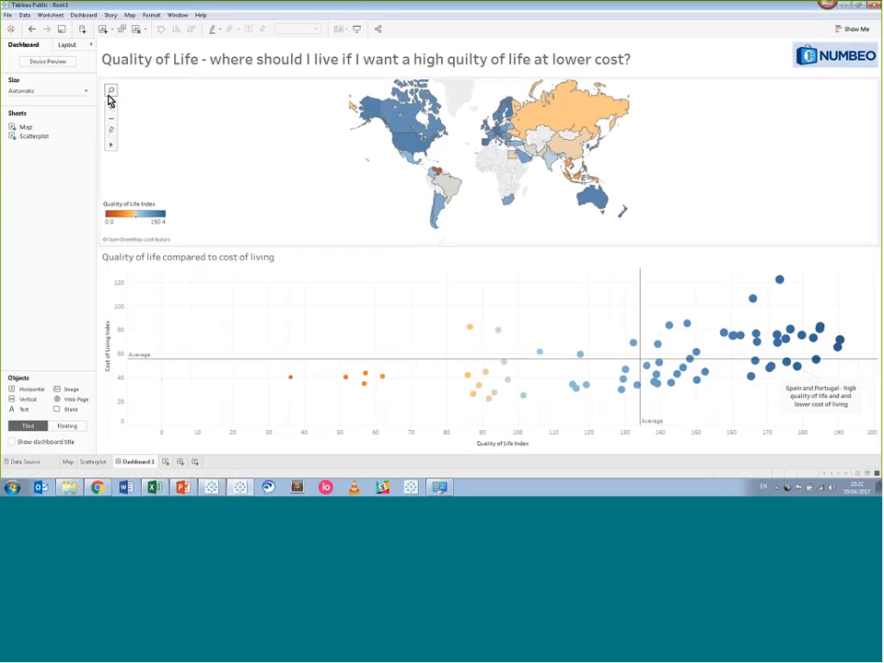
left_click(8, 15)
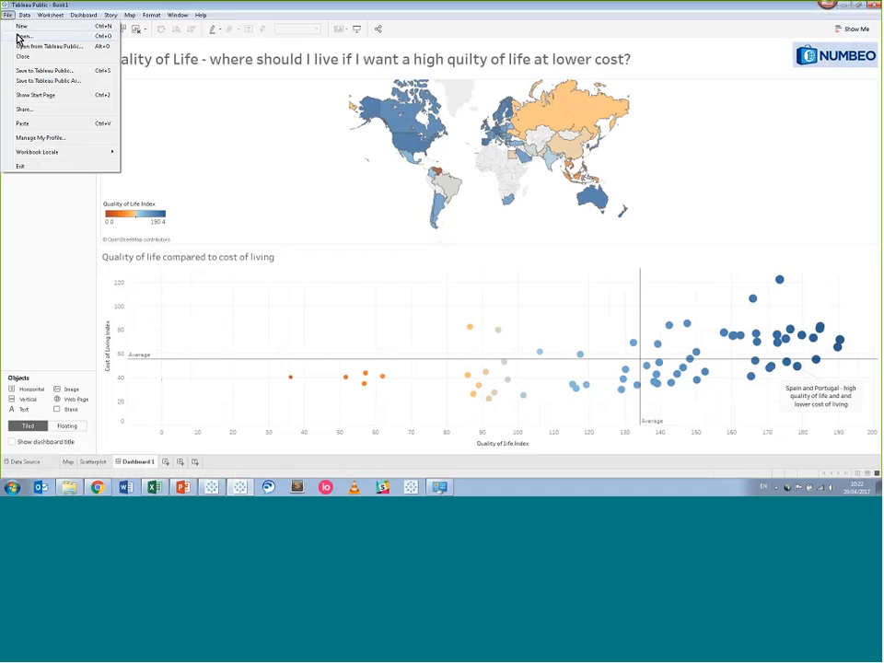
left_click(19, 37)
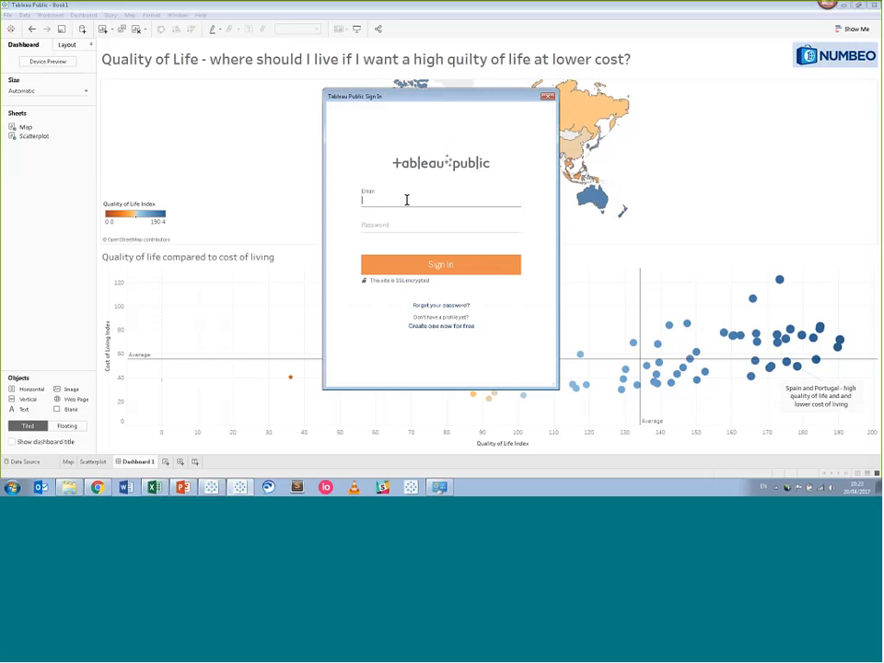
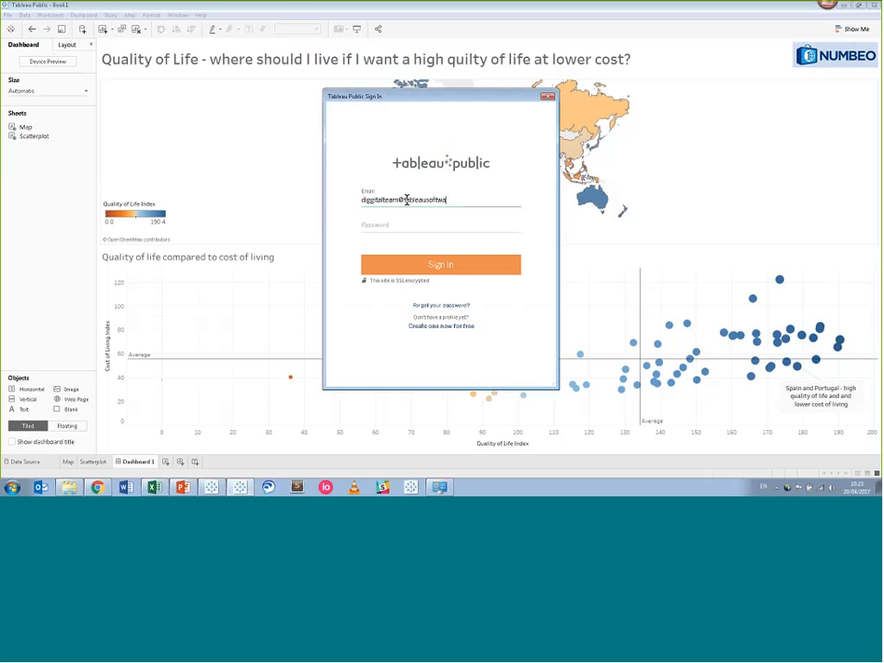
Enter the account e-mail and password in the Tableau Public sign-in dialog.
key("Tab")
type("****")
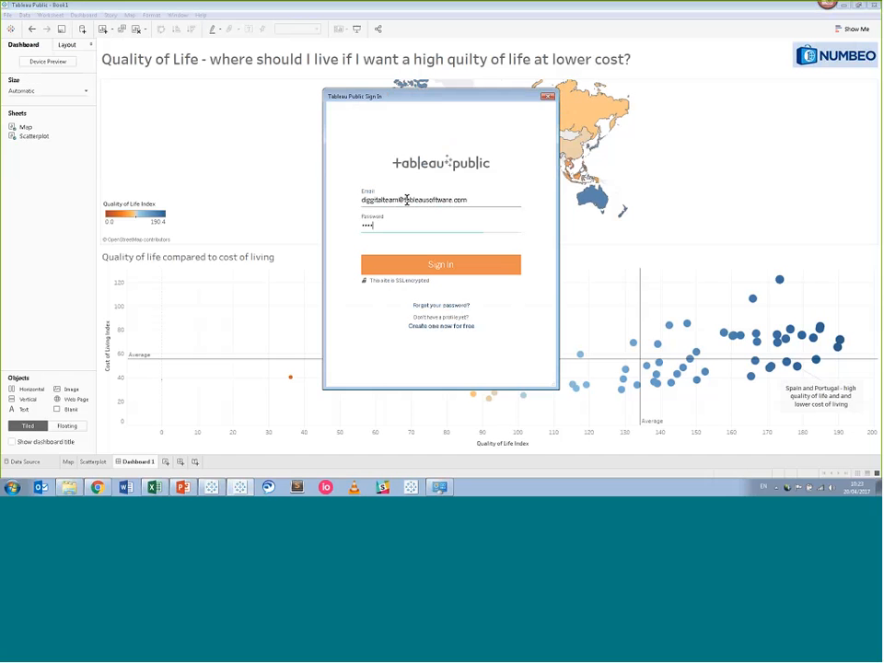
type("******")
left_click(371, 200)
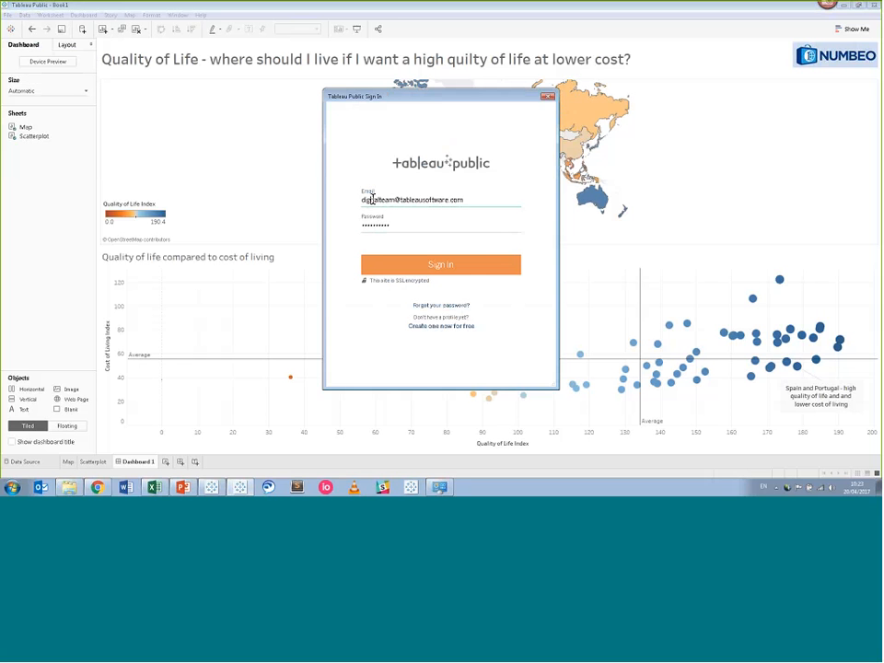
Sign in, replace Book1 with 'Quality of life - 20 April 2017', and publish the workbook.
left_click(464, 269)
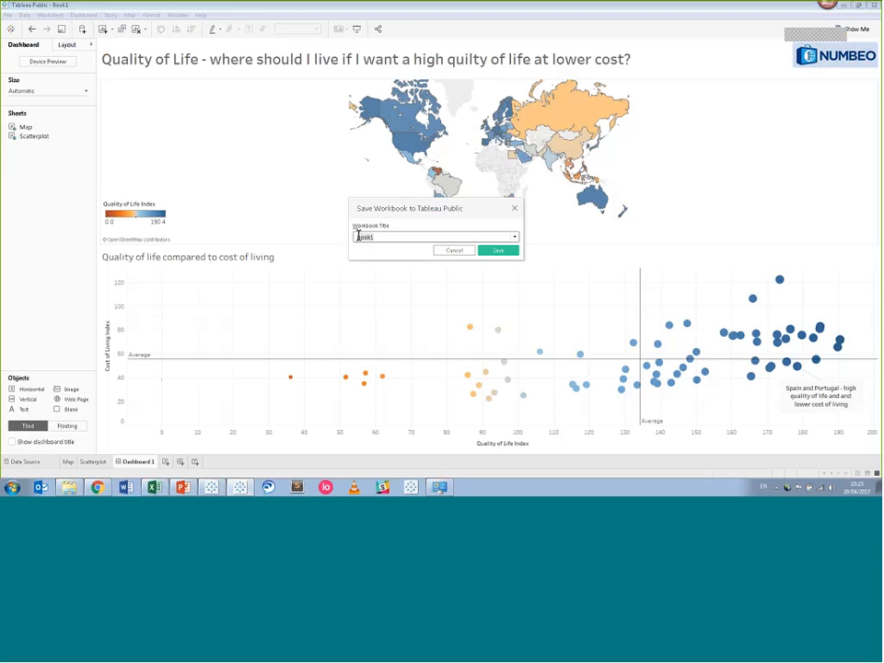
key("BackSpace")
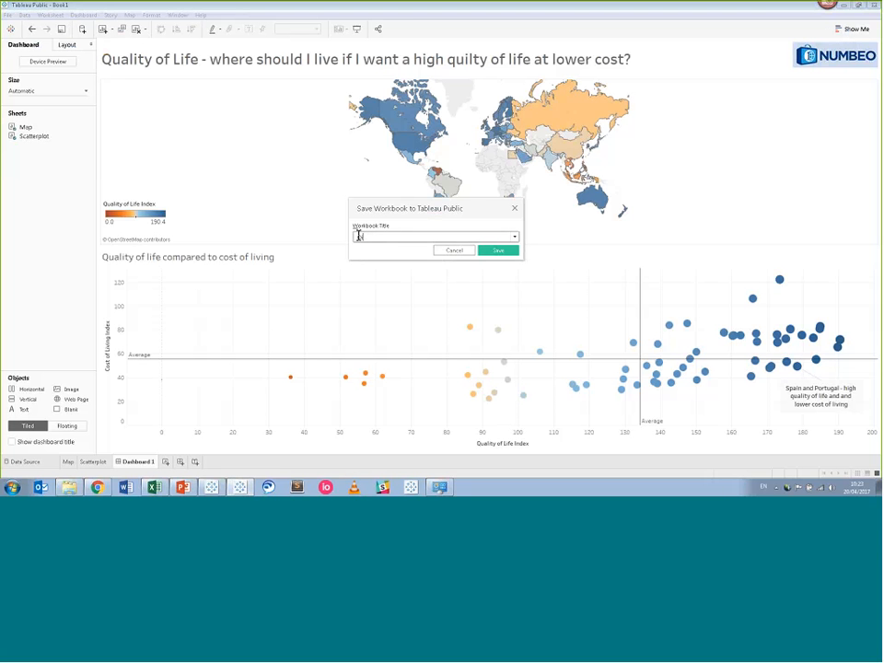
type("Quality of life - 20 April 201")
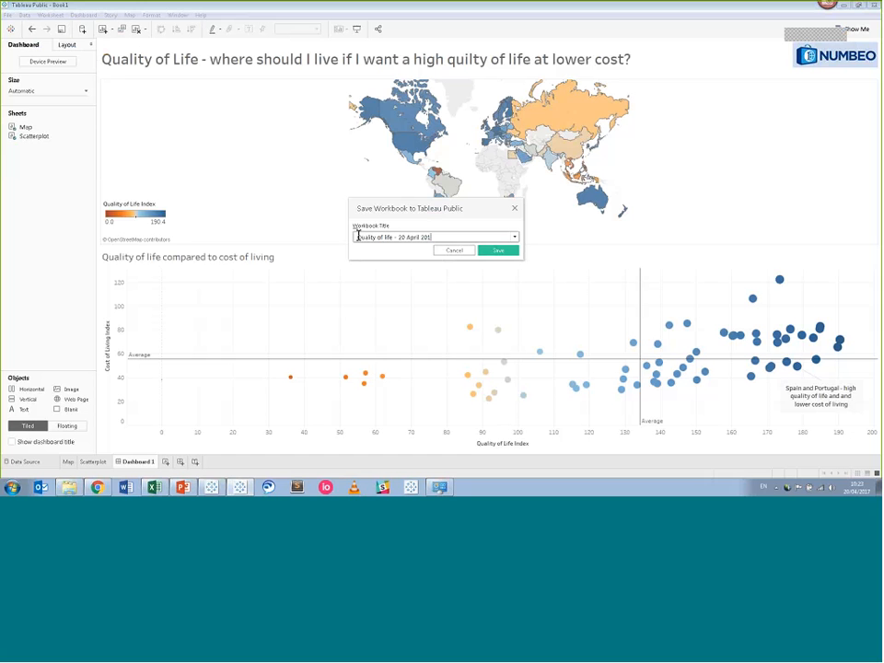
type("7")
left_click(491, 251)
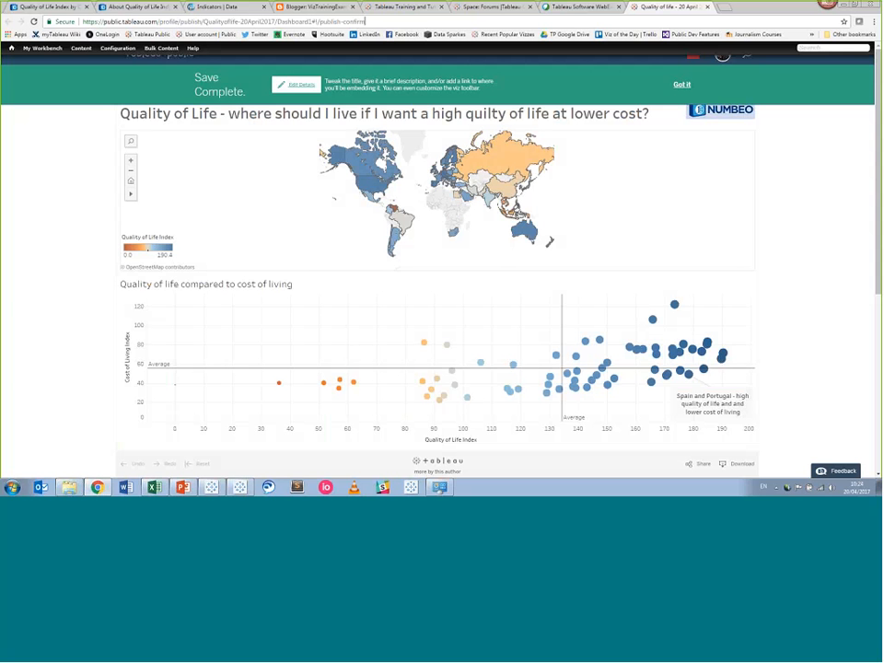
Enable Show watermark / logo, keep the author link and share controls on, then focus Permalink.
scroll(306, 92, "down", 2)
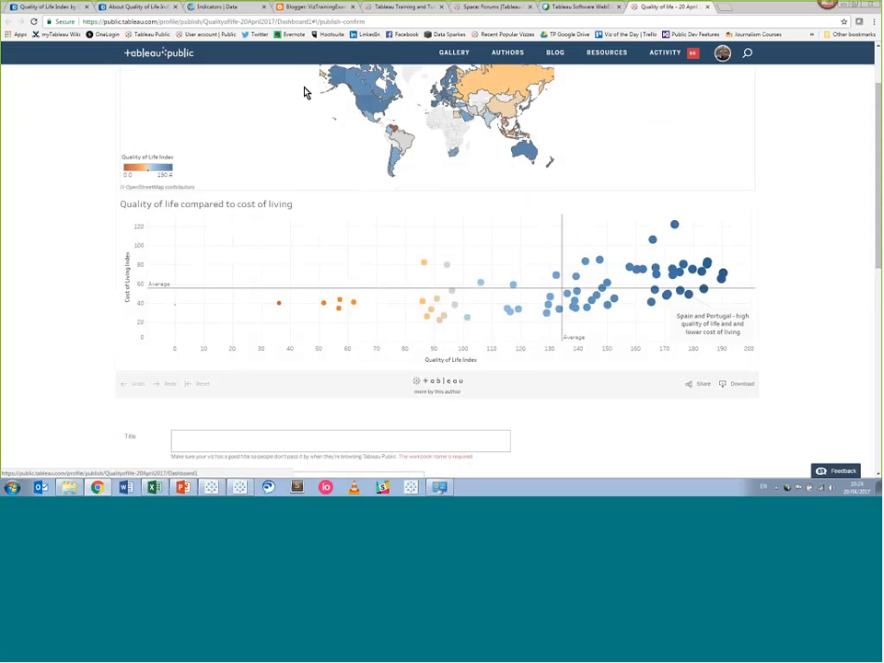
scroll(214, 240, "down", 5)
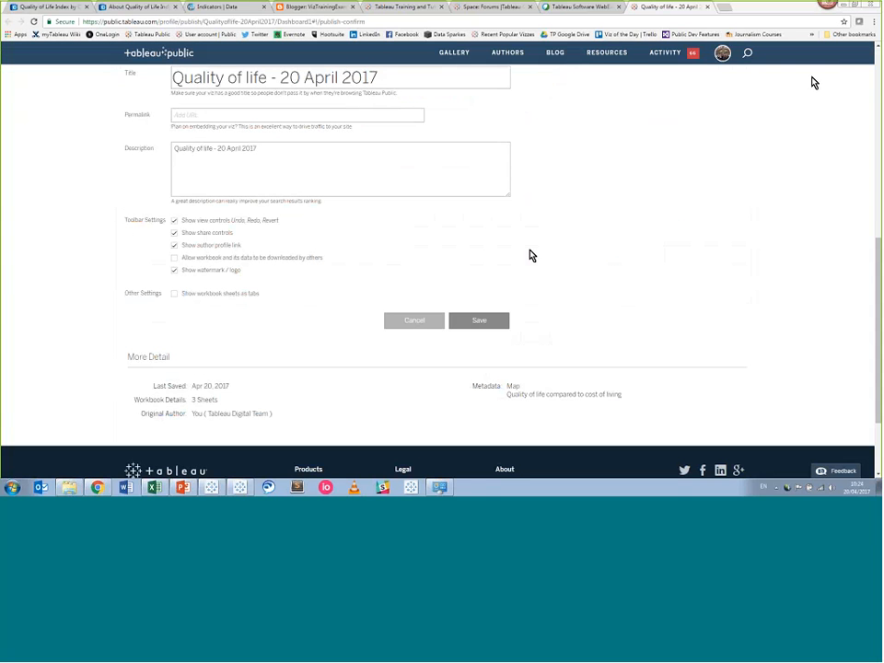
left_click(175, 272)
left_click(175, 246)
left_click(175, 246)
left_click(175, 232)
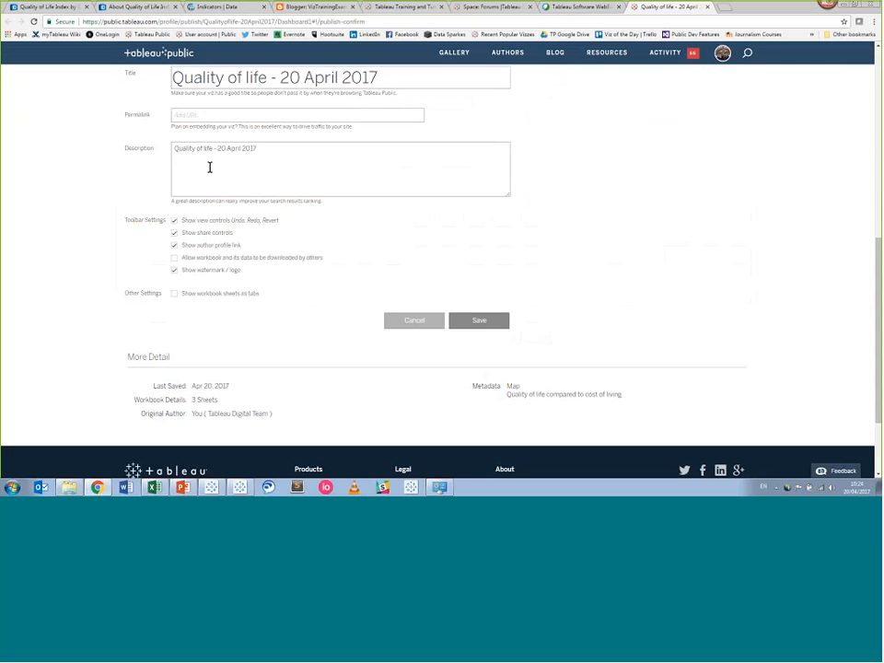
left_click(194, 116)
left_click(194, 115)
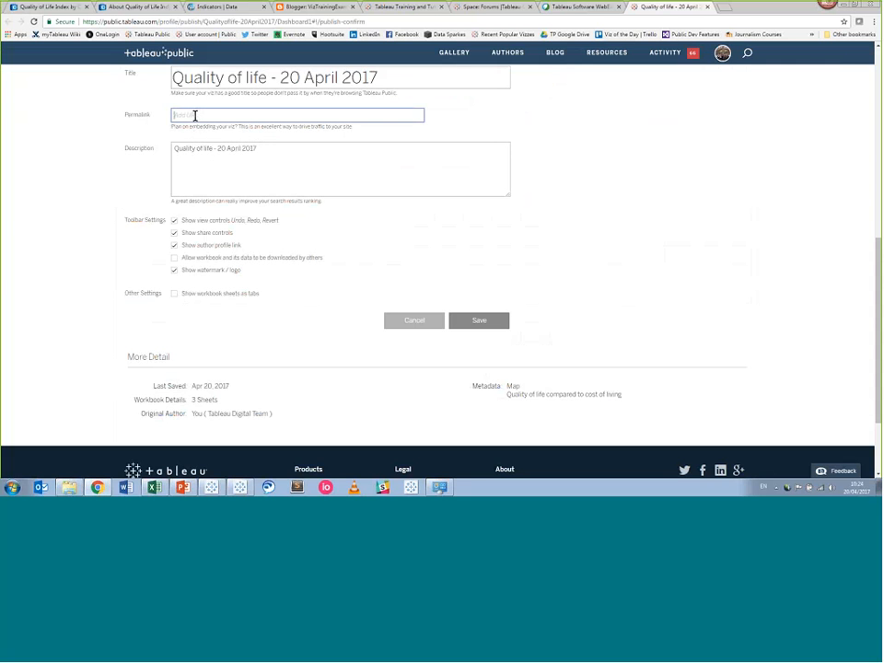
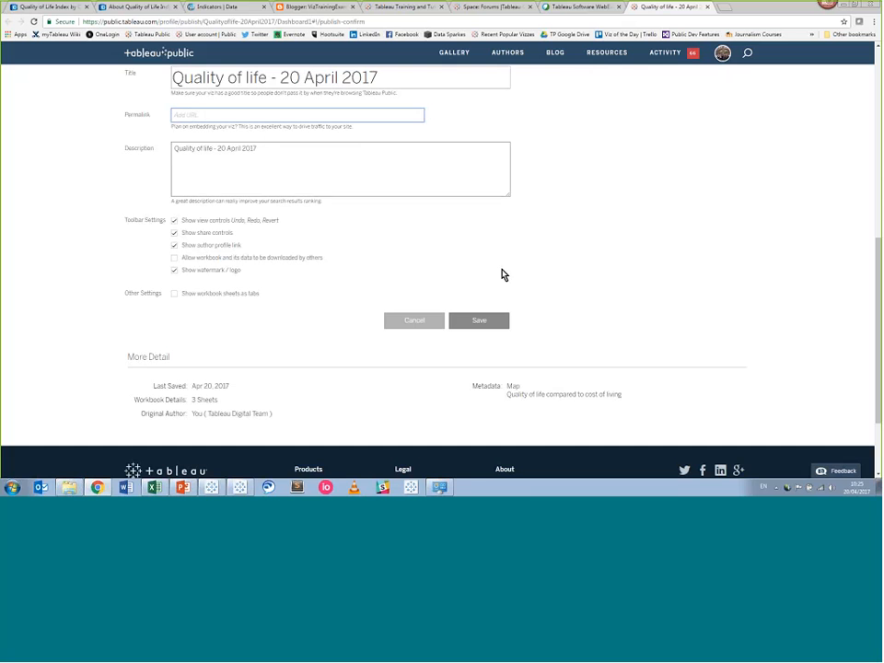
Scroll to the top of the published Quality of Life dashboard and dismiss the Save Complete notice.
scroll(501, 243, "up", 3)
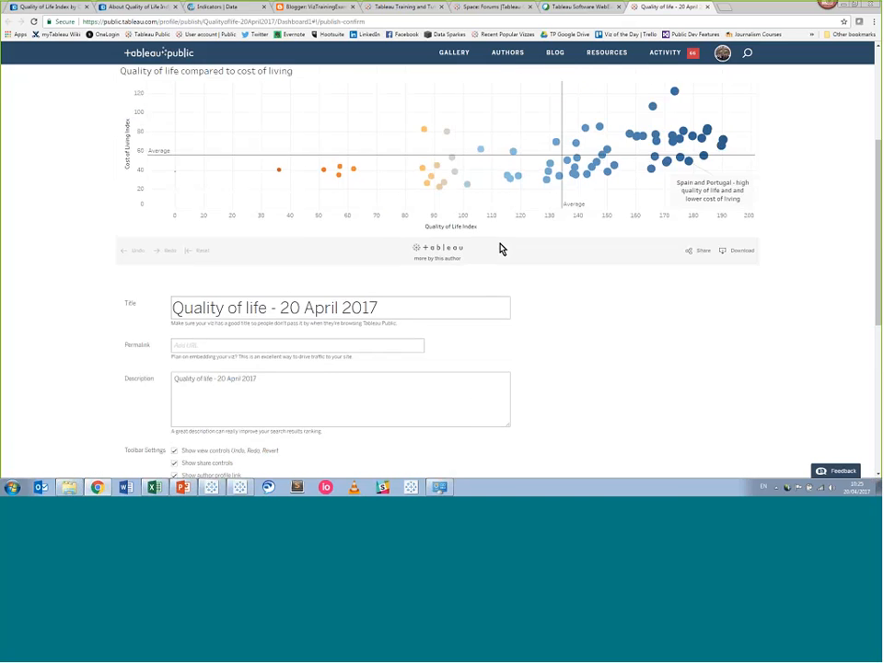
scroll(501, 248, "up", 4)
scroll(685, 86, "up", 1)
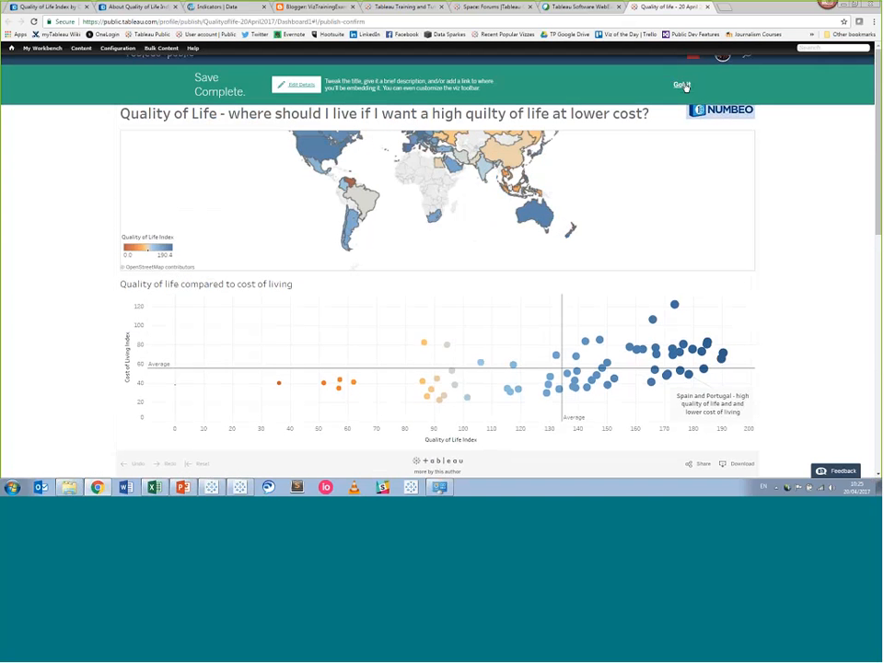
left_click(682, 85)
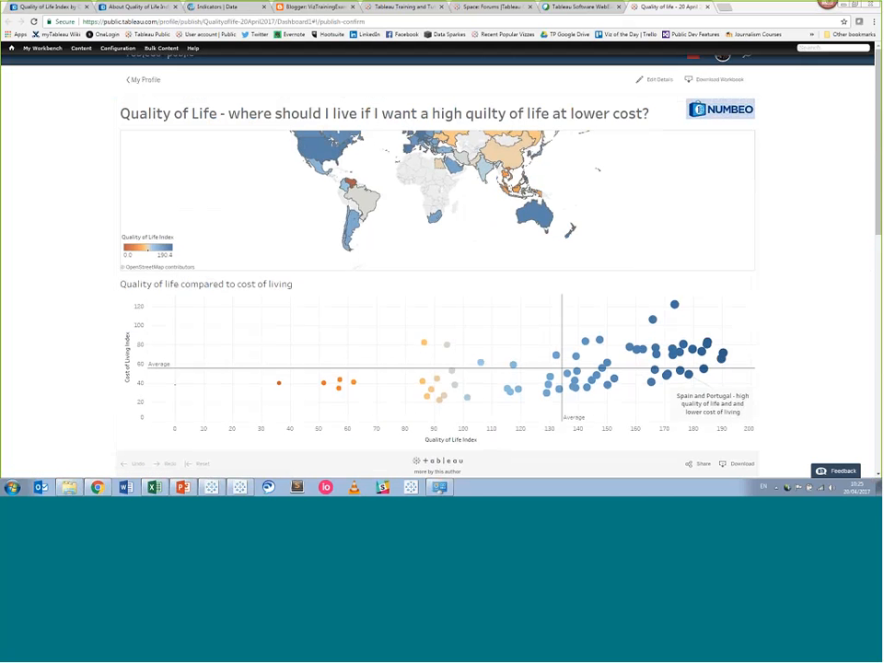
Show the dashboard's Share options and select its embed code.
left_click(691, 465)
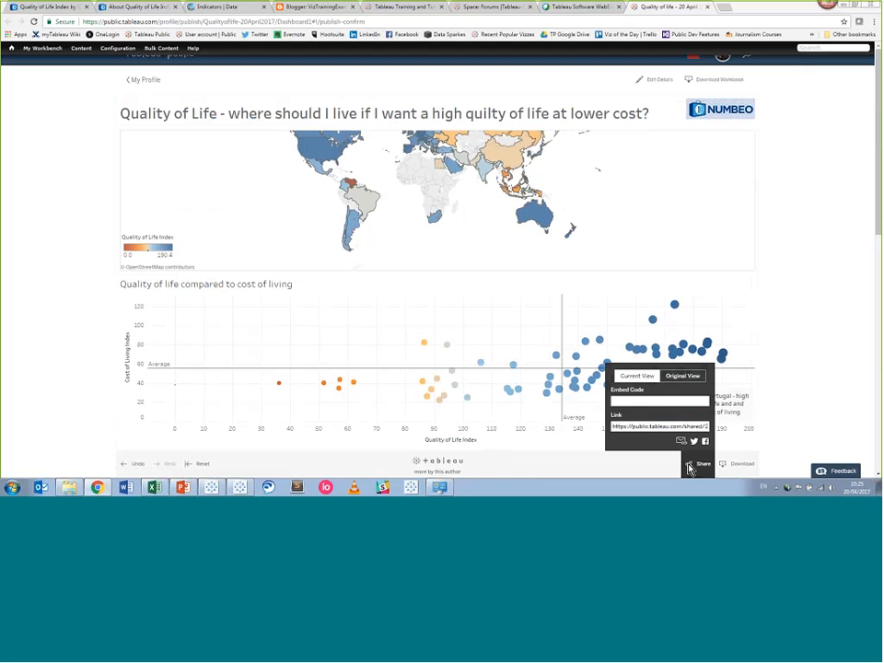
left_click(642, 405)
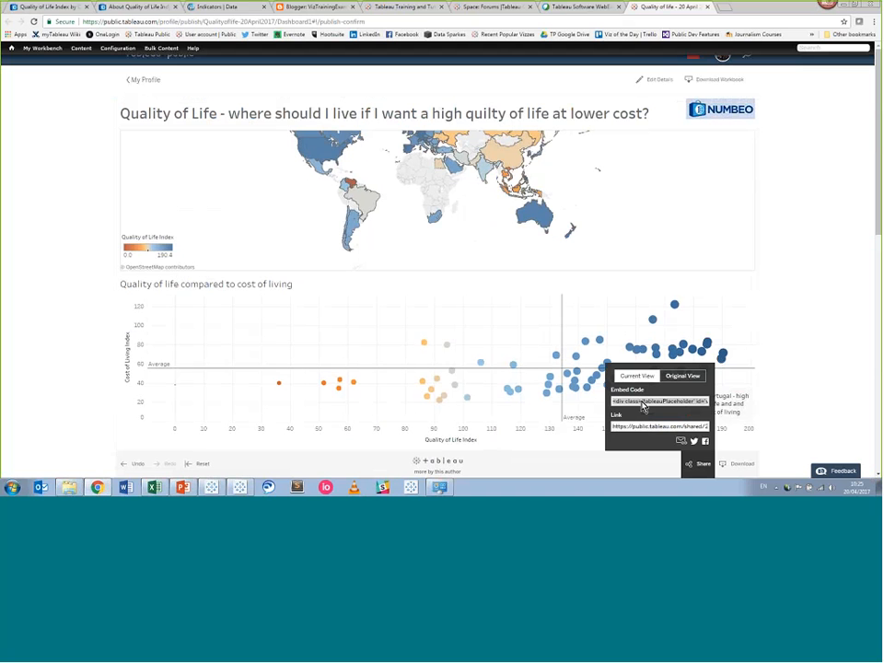
Paste the dashboard embed code into the 'Training 20 April 2017' post body and publish it.
left_click(315, 7)
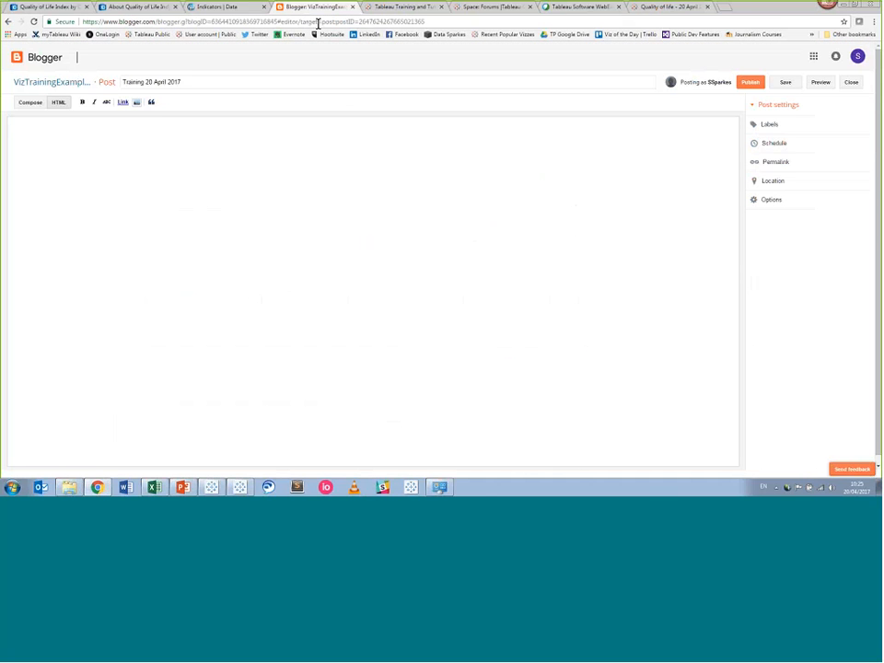
left_click(289, 155)
key("ctrl+v")
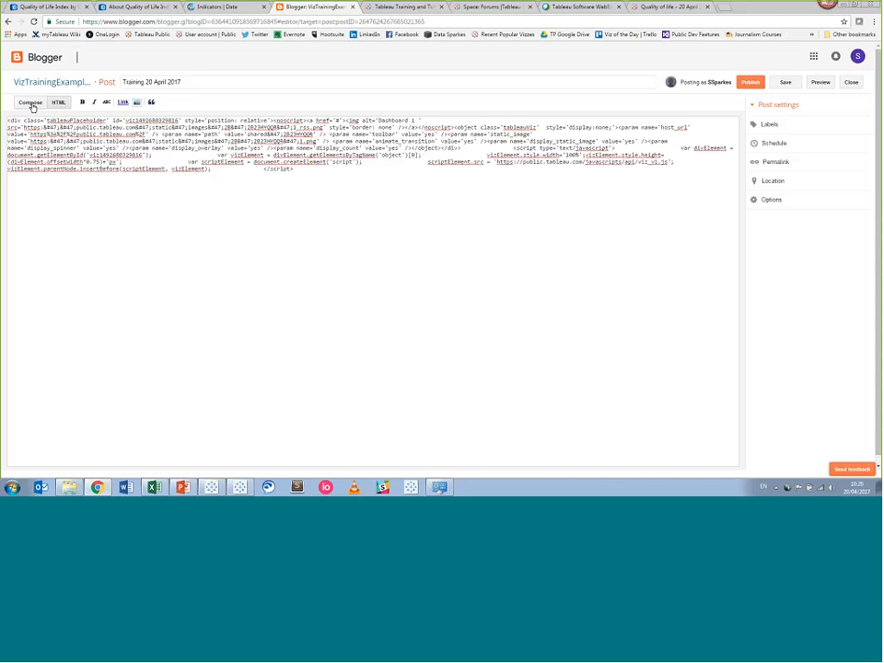
left_click(749, 84)
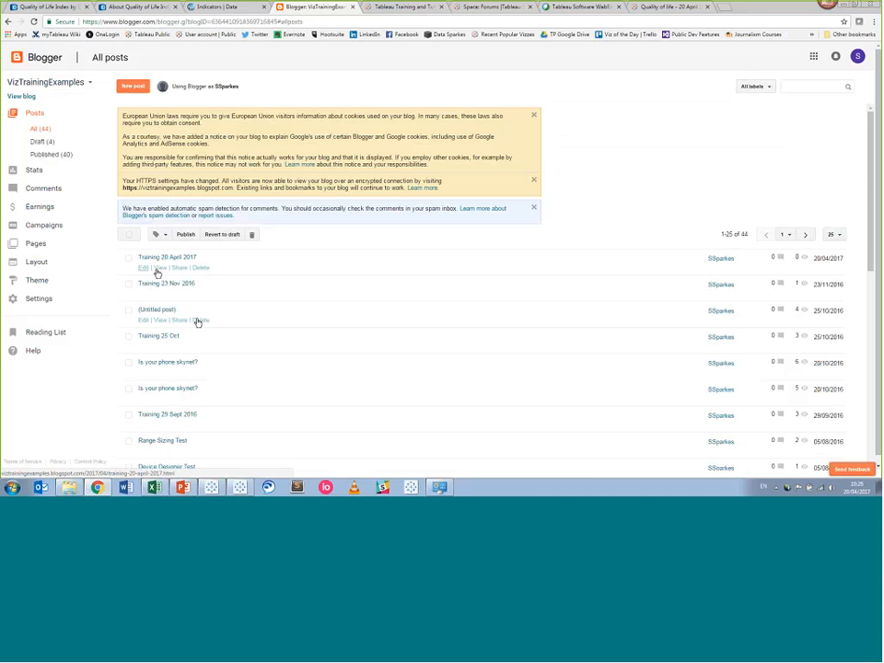
View the live post, then select and clear Australia on the embedded map.
left_click(161, 274)
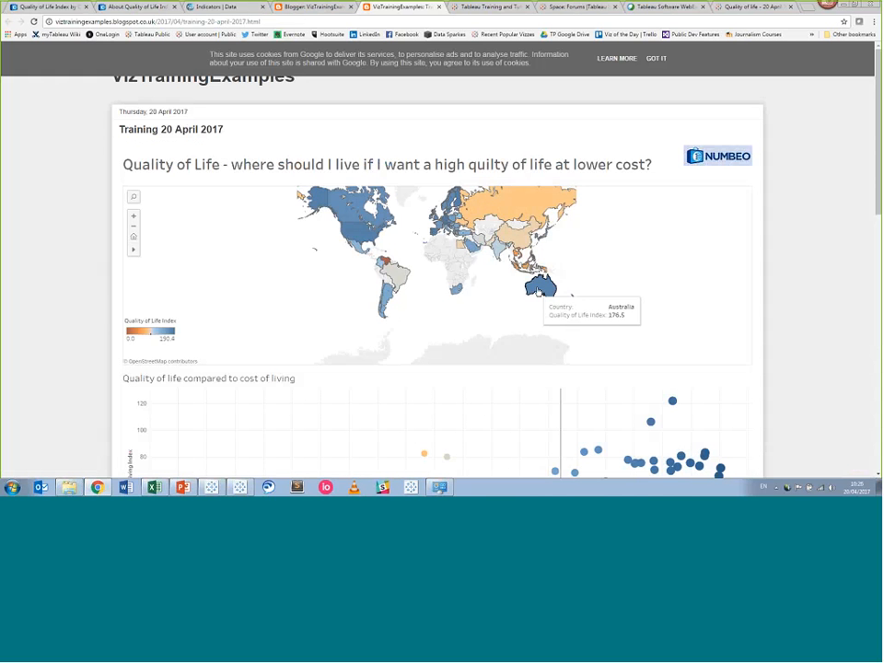
left_click(539, 290)
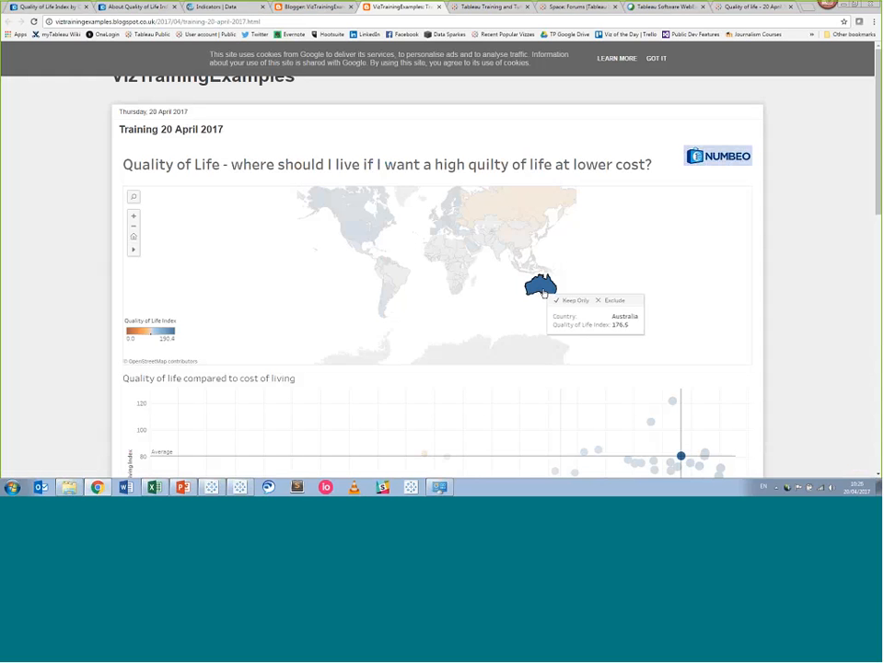
left_click(543, 288)
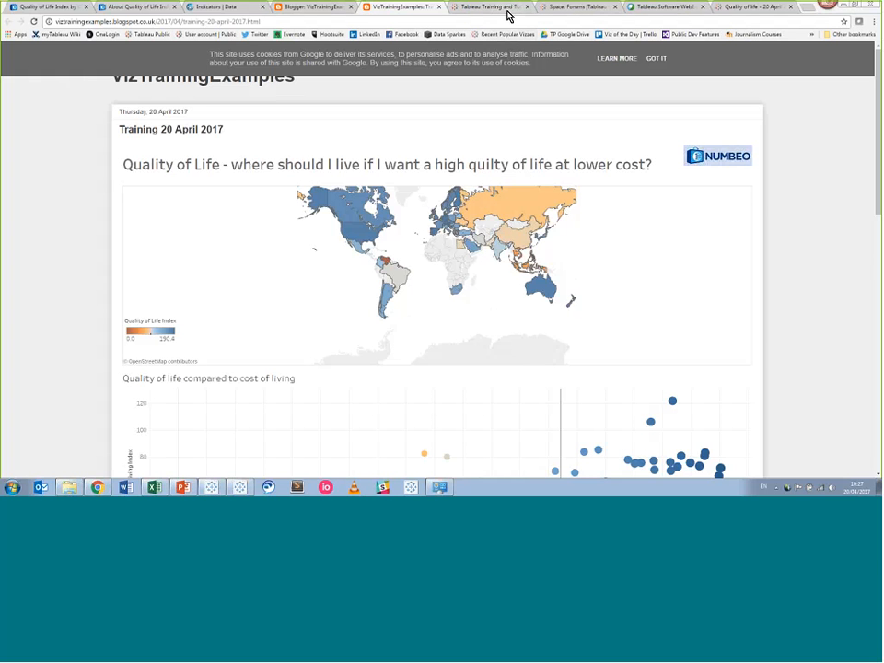
Open Tableau Public in a new tab and show its Live Training sessions.
left_click(807, 13)
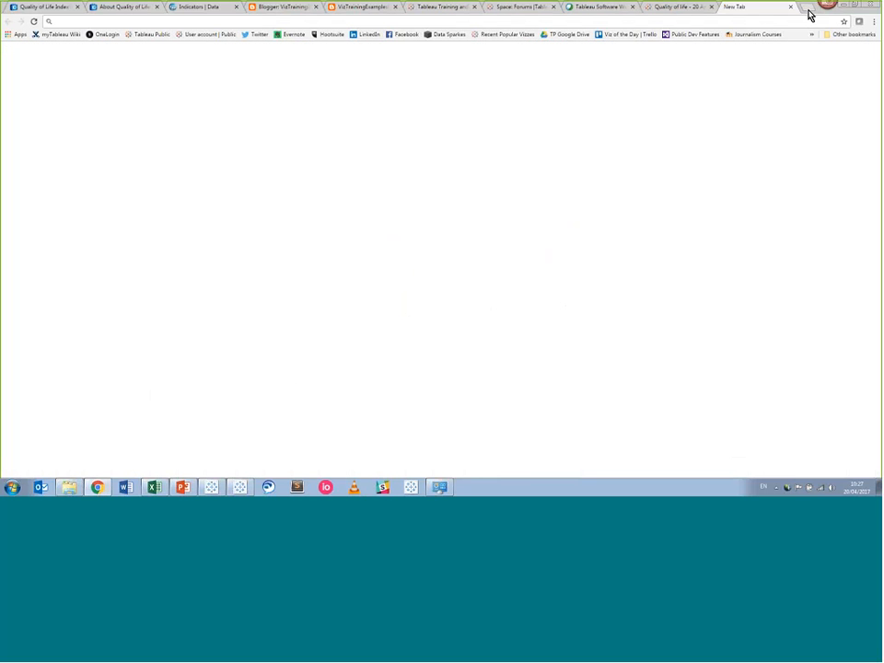
left_click(159, 35)
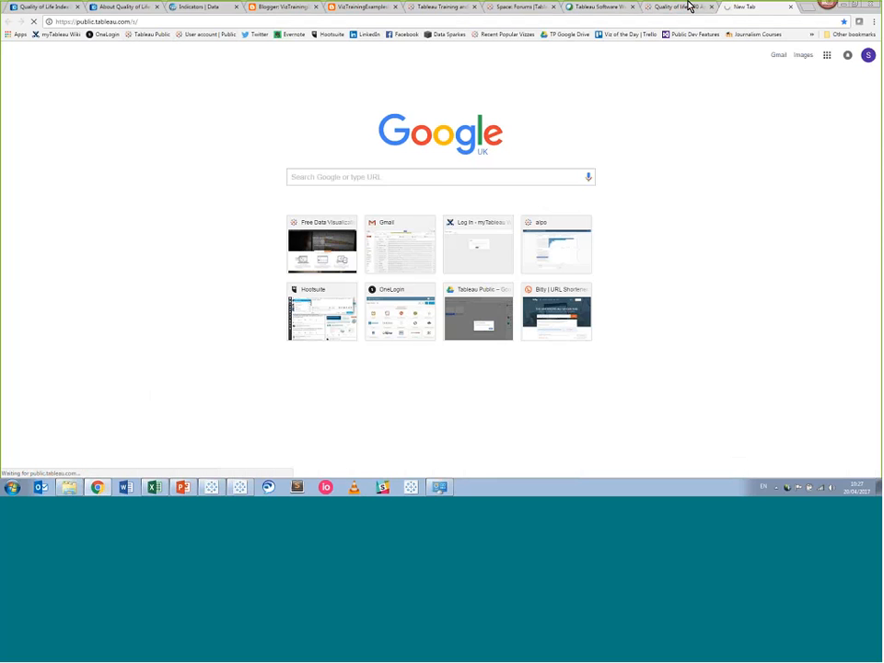
key("ctrl+w")
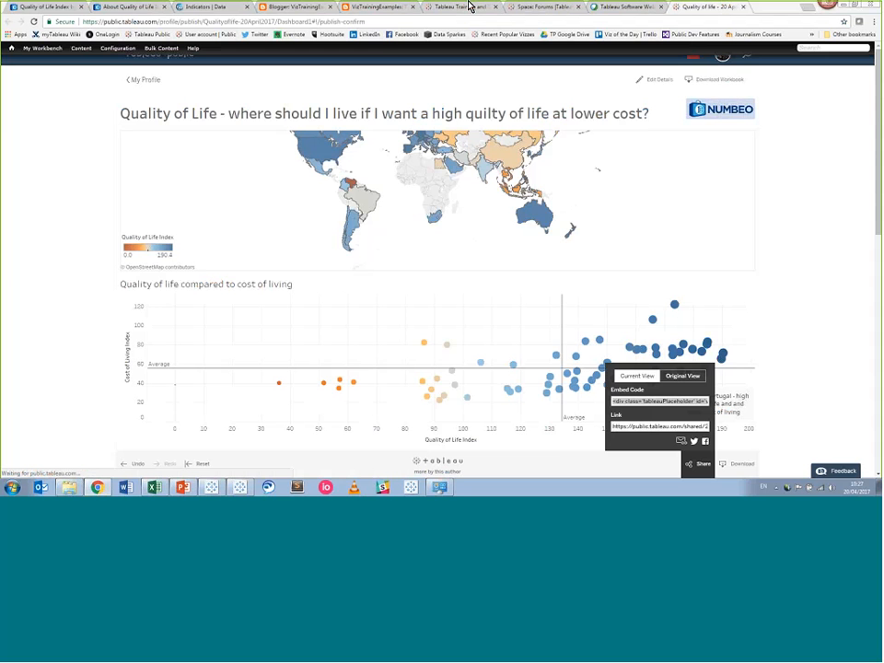
key("ctrl+shift+t")
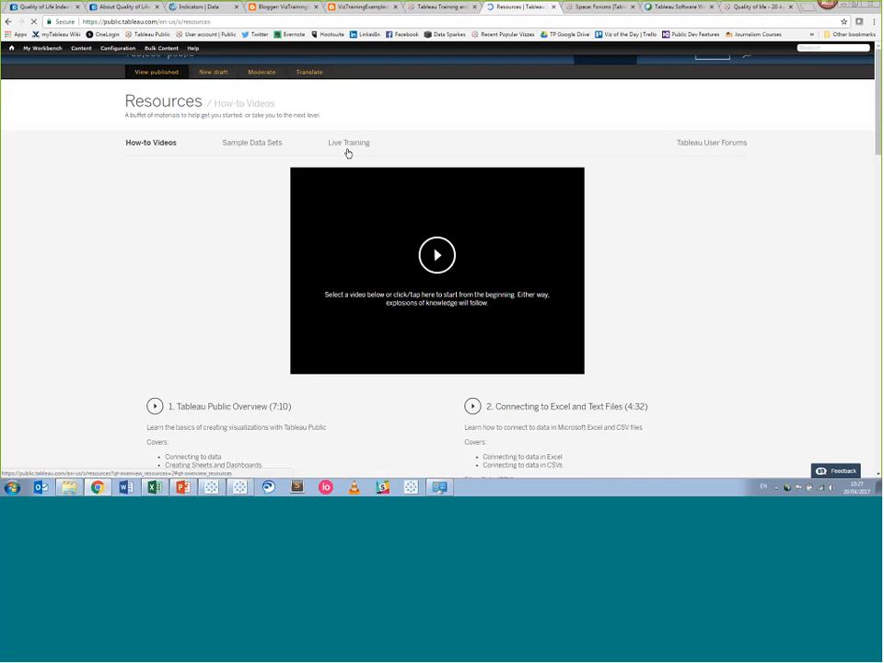
left_click(345, 144)
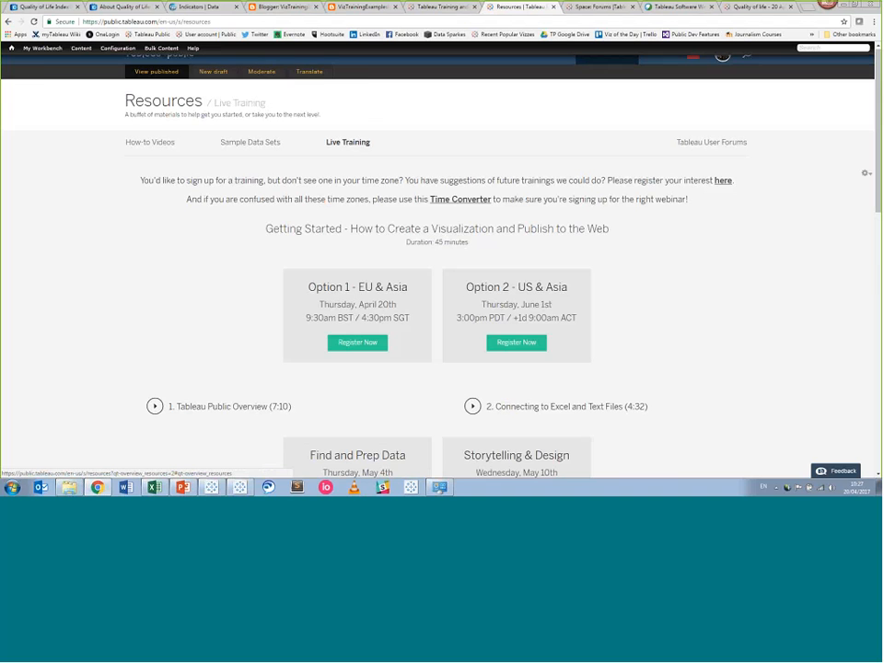
Browse the upcoming webinars, then open the page for suggesting future trainings.
scroll(309, 161, "down", 5)
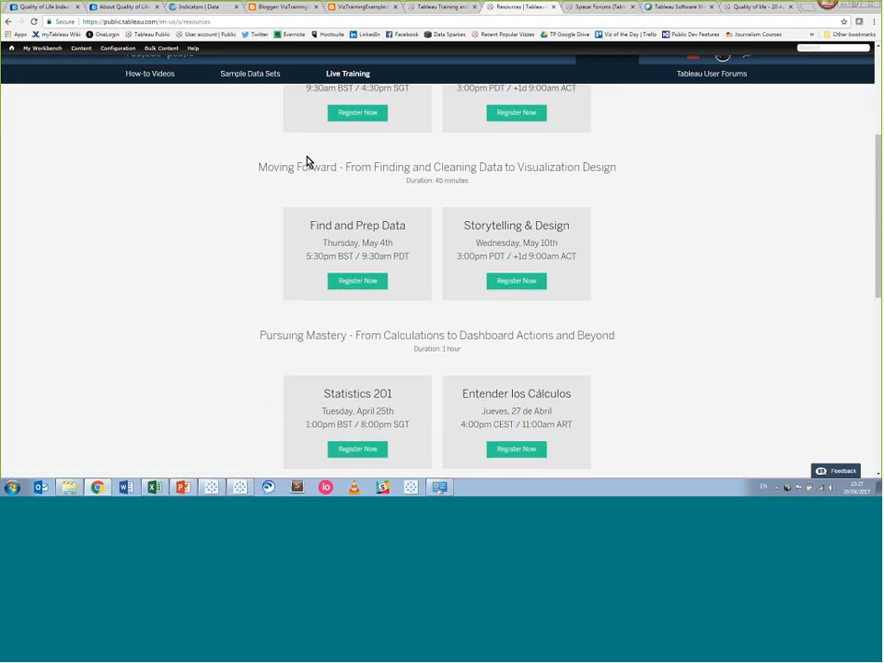
scroll(308, 162, "down", 1)
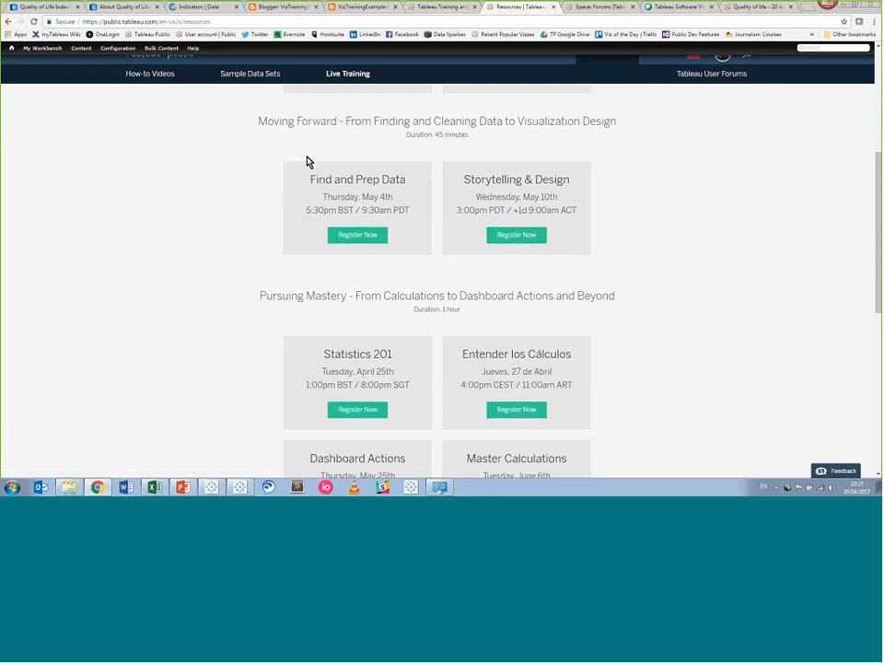
scroll(421, 316, "down", 1)
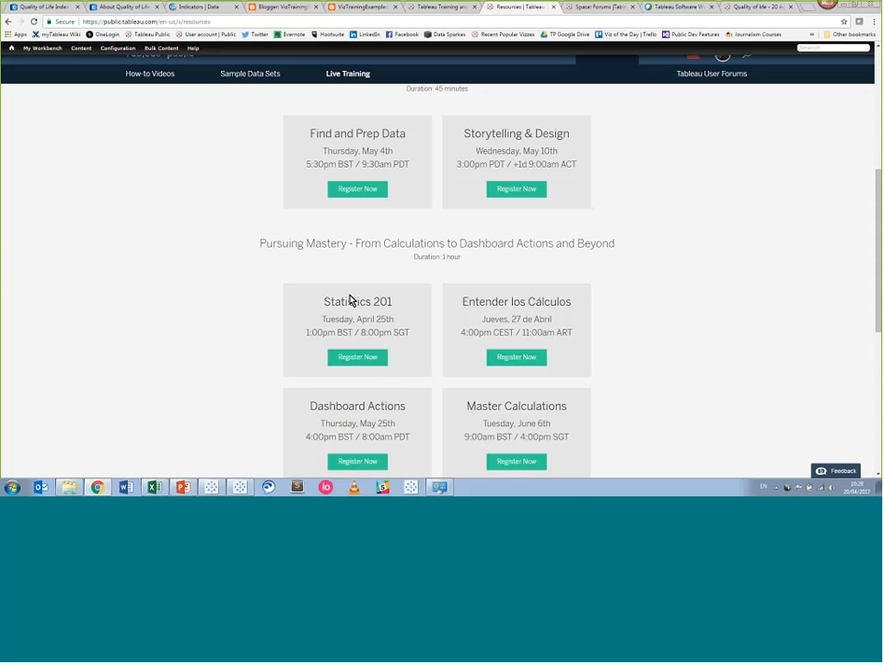
scroll(350, 299, "up", 1)
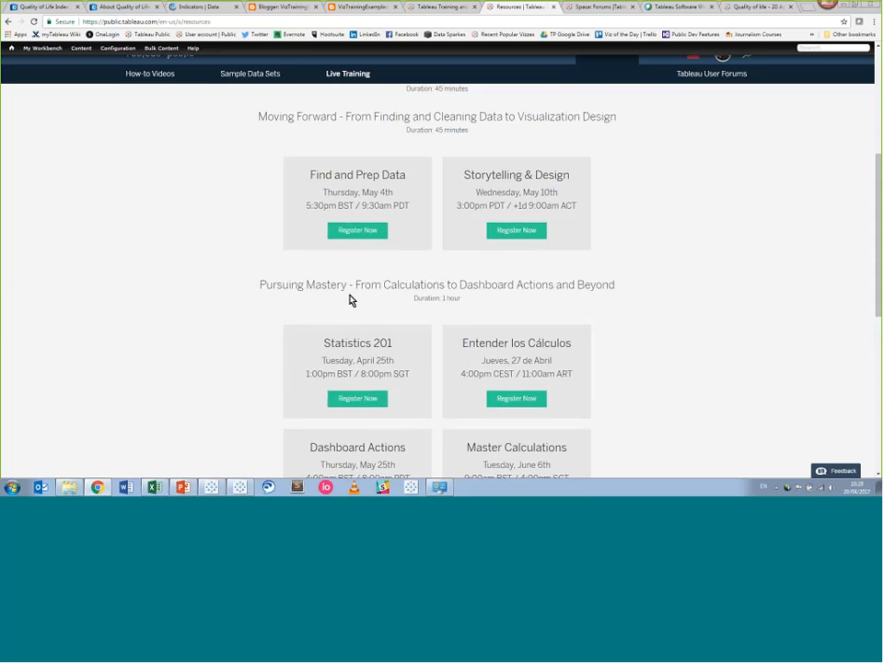
scroll(350, 299, "up", 1)
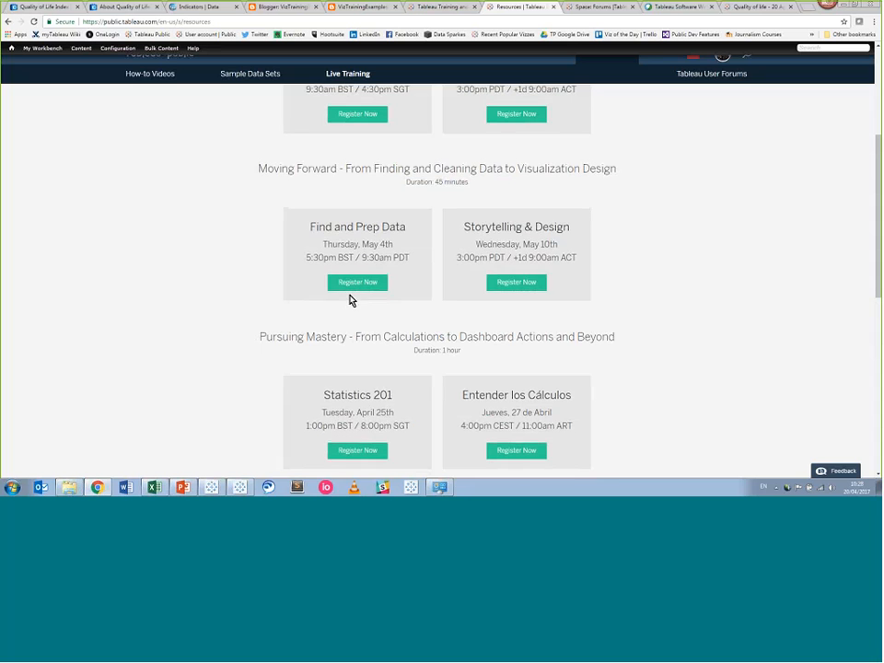
scroll(350, 299, "up", 5)
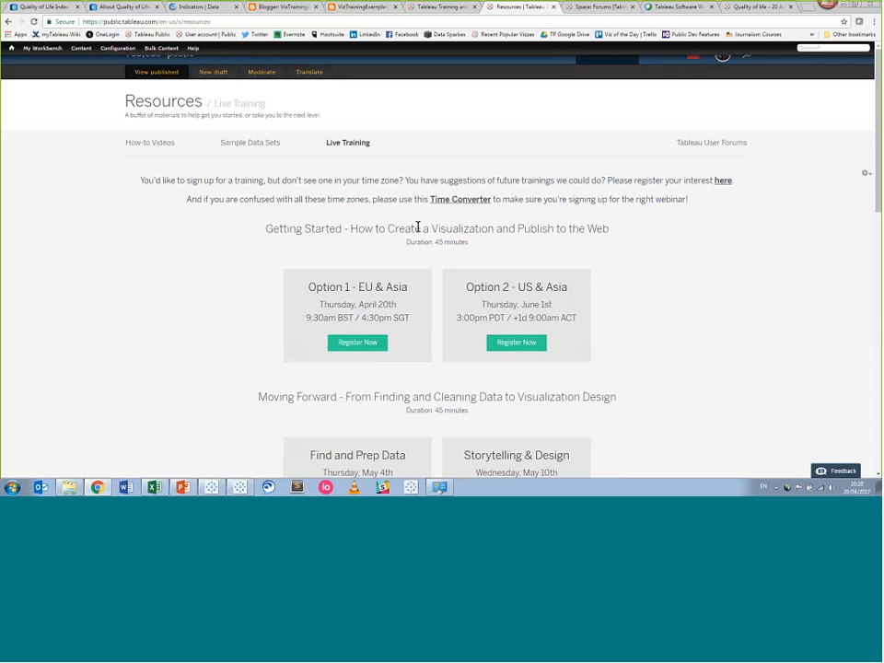
left_click(723, 183)
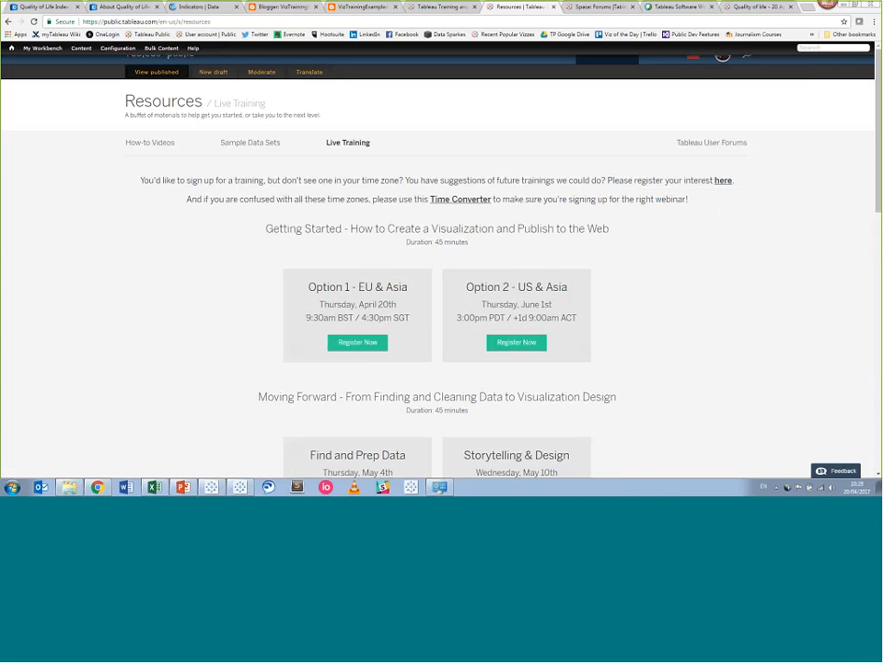
Go to the 'Tableau Training and Tutorials' tab and scroll down the Free Training Videos list.
left_click(431, 9)
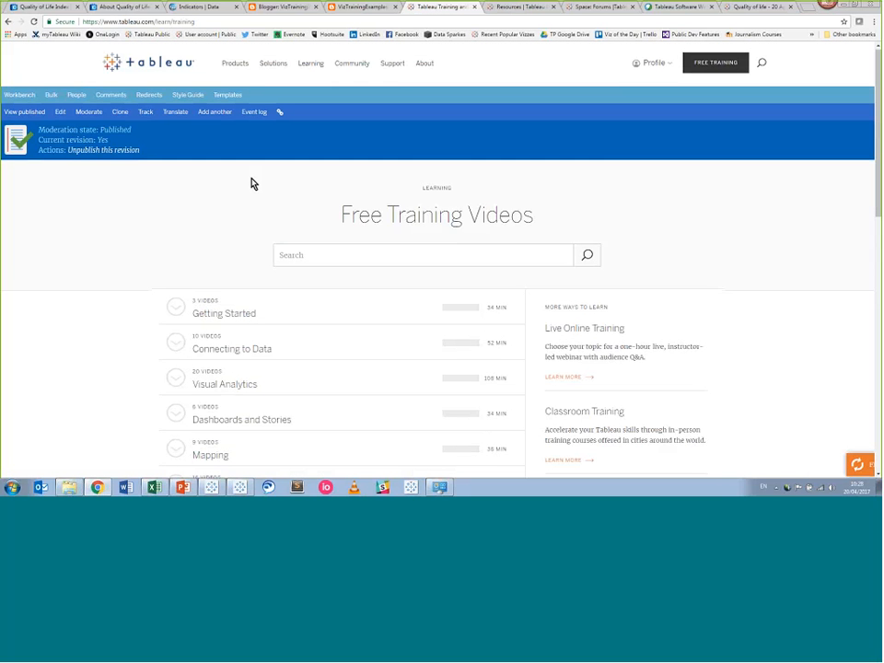
scroll(219, 166, "down", 1)
scroll(219, 166, "down", 2)
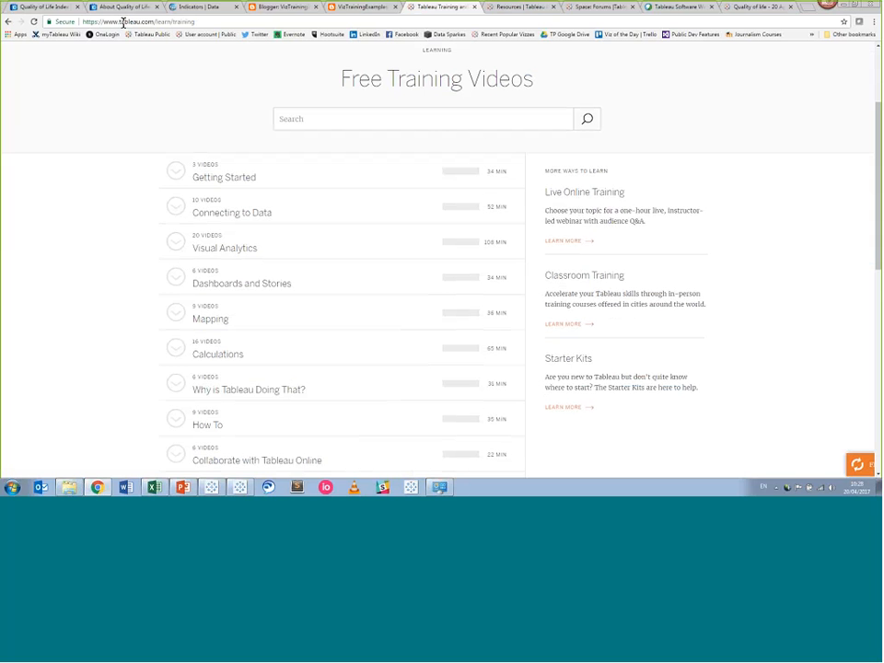
mouse_move(214, 492)
Briefly show the GNI vs QLI worksheet in Tableau Desktop, then return to the training videos page.
left_click(212, 488)
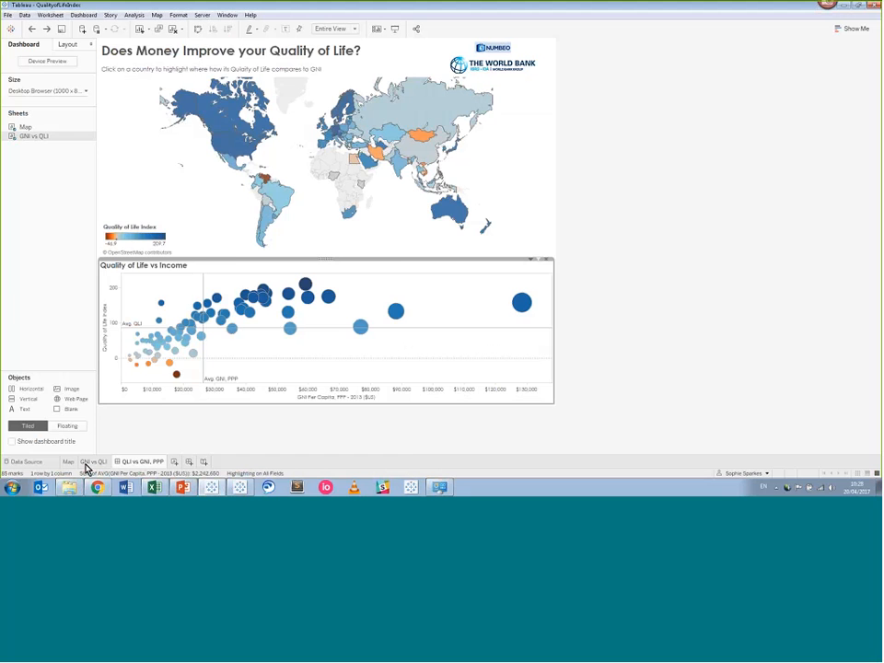
left_click(93, 461)
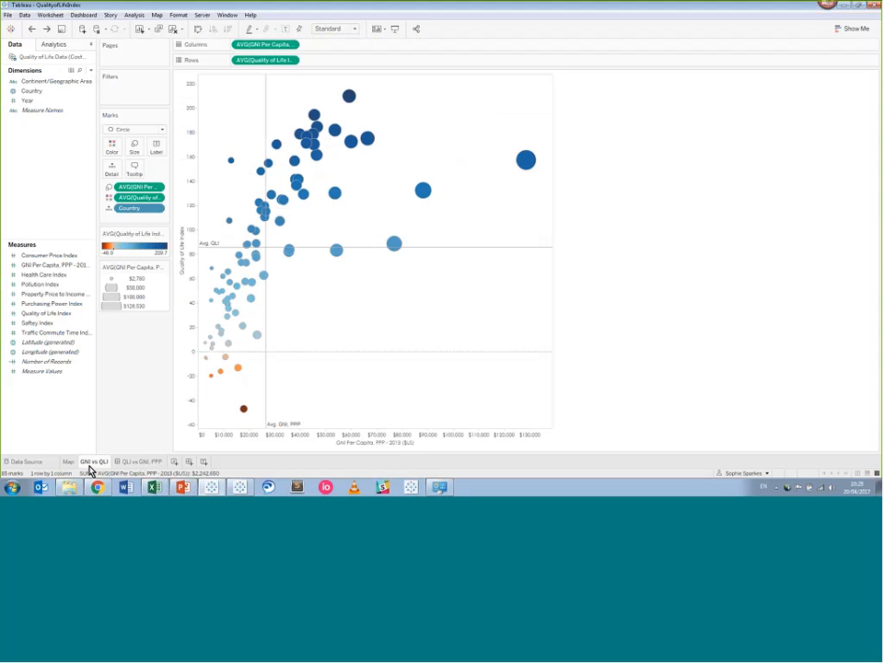
mouse_move(200, 491)
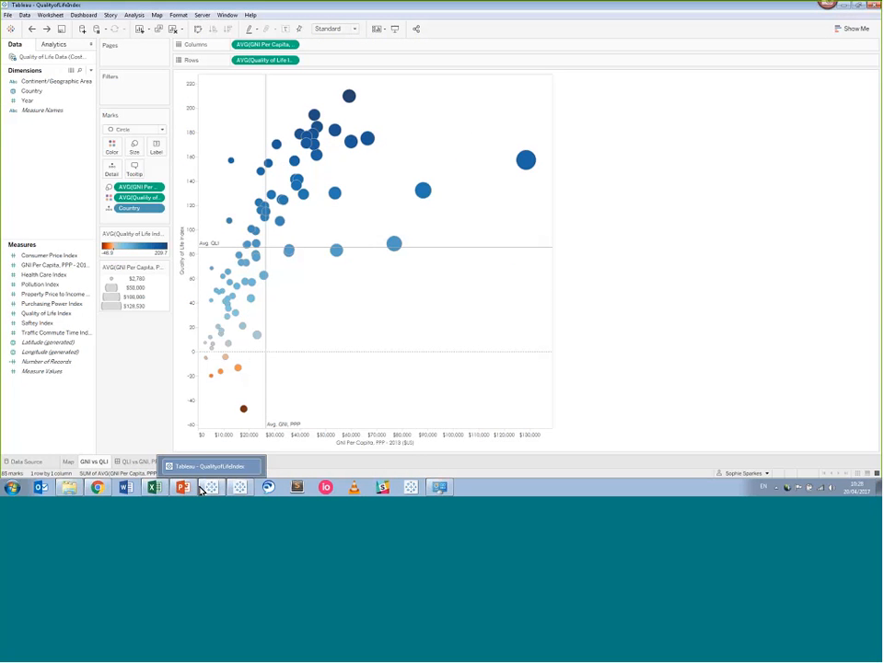
mouse_move(238, 491)
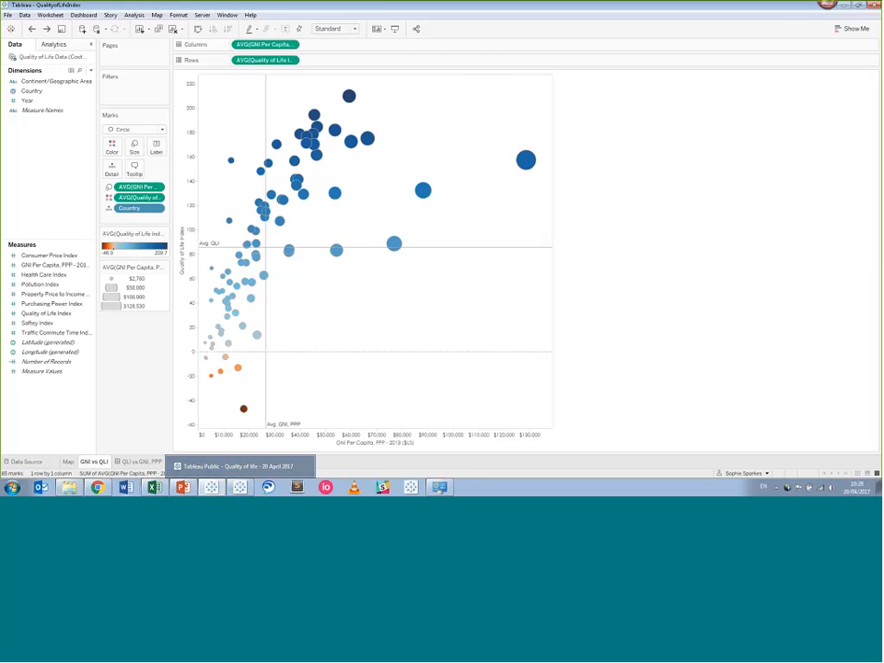
left_click(92, 465)
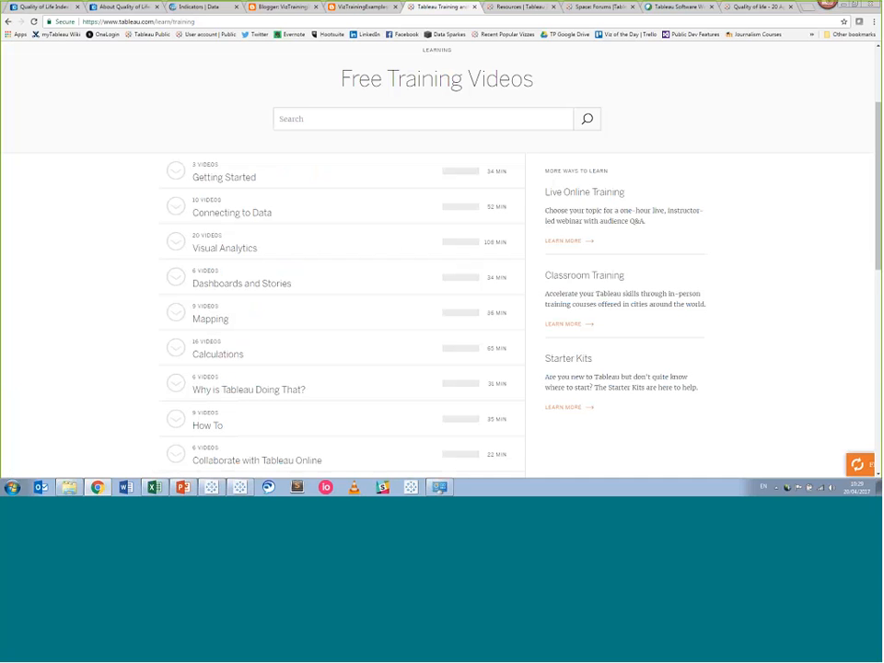
Expand the Connecting to Data course's video list.
left_click(181, 212)
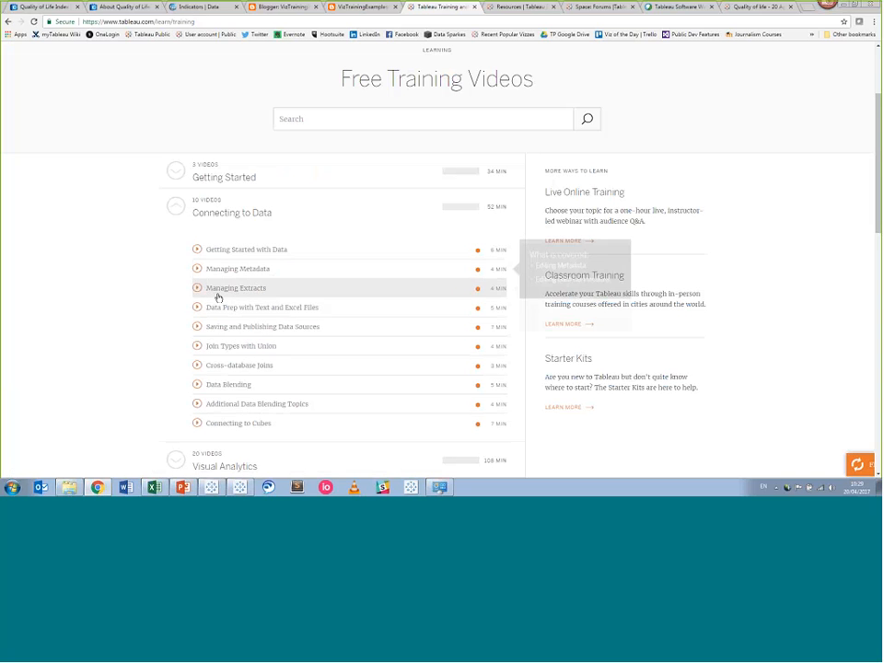
mouse_move(251, 333)
mouse_move(288, 349)
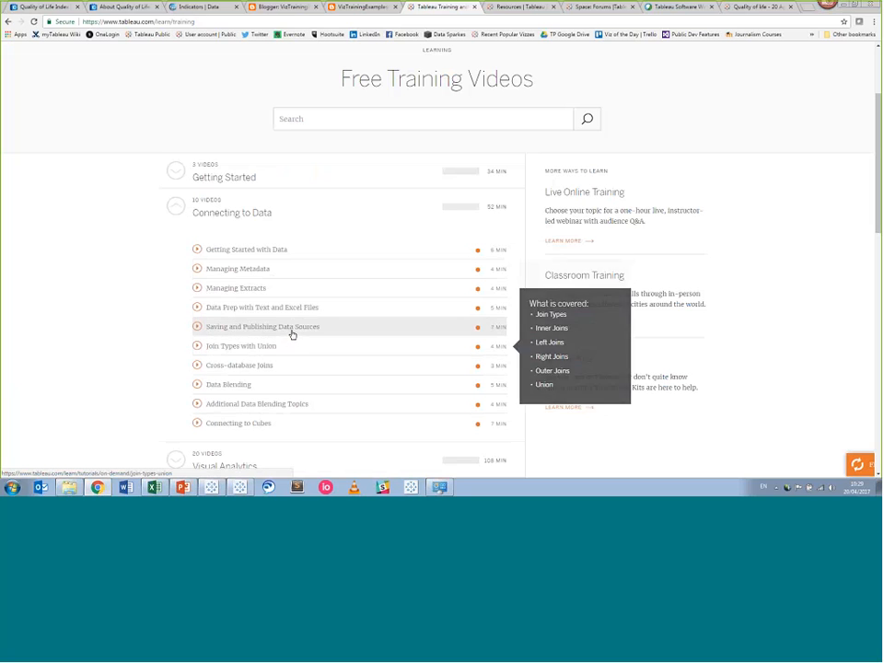
mouse_move(324, 317)
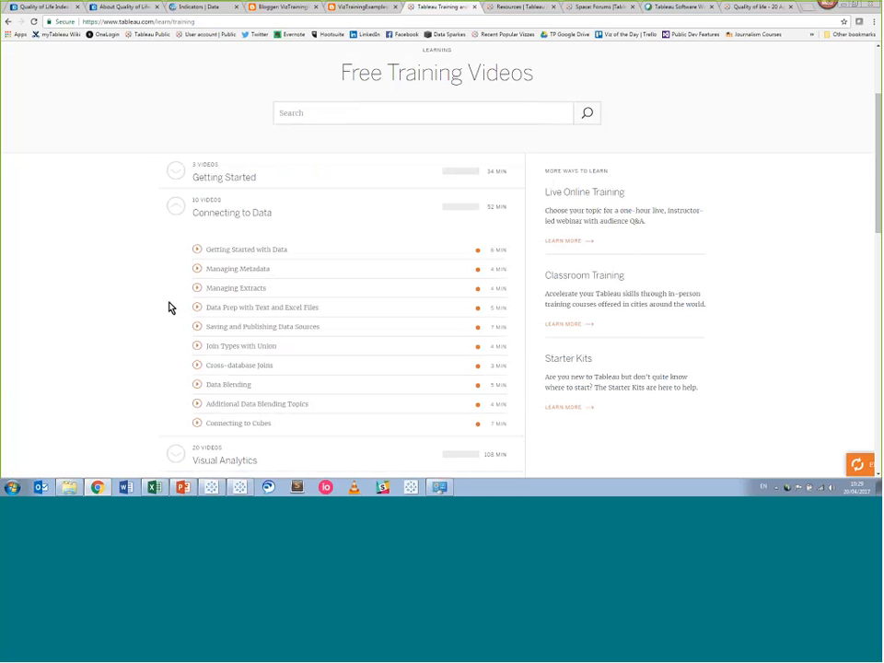
Expand the Mapping course's videos, then switch to the Community Forums page.
scroll(168, 308, "down", 3)
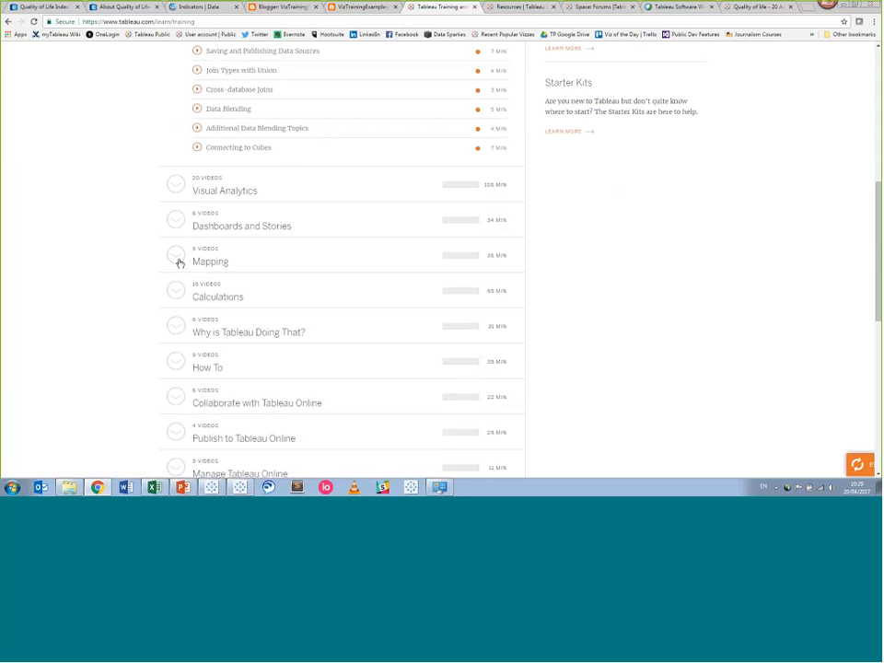
left_click(180, 264)
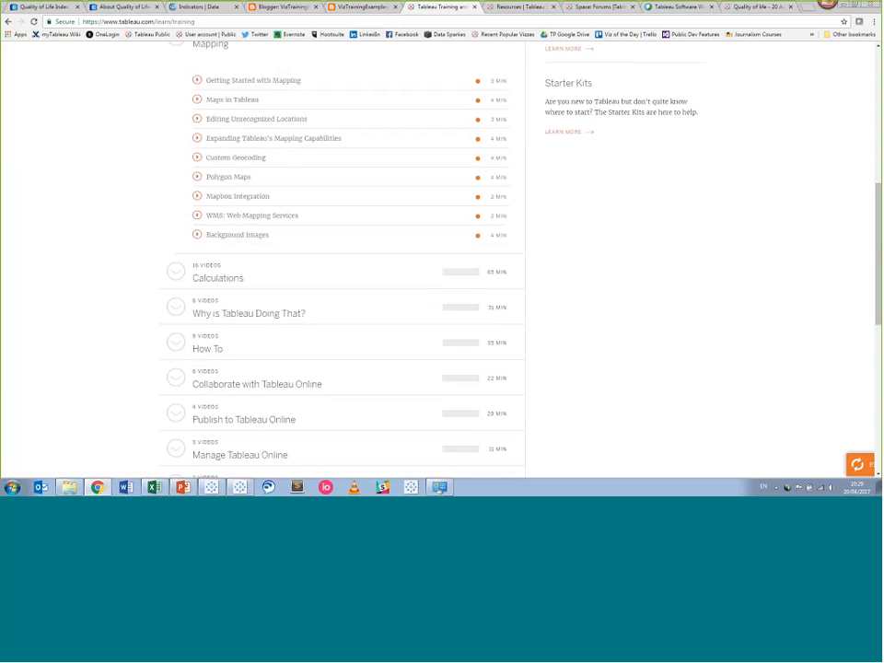
mouse_move(197, 101)
mouse_move(197, 126)
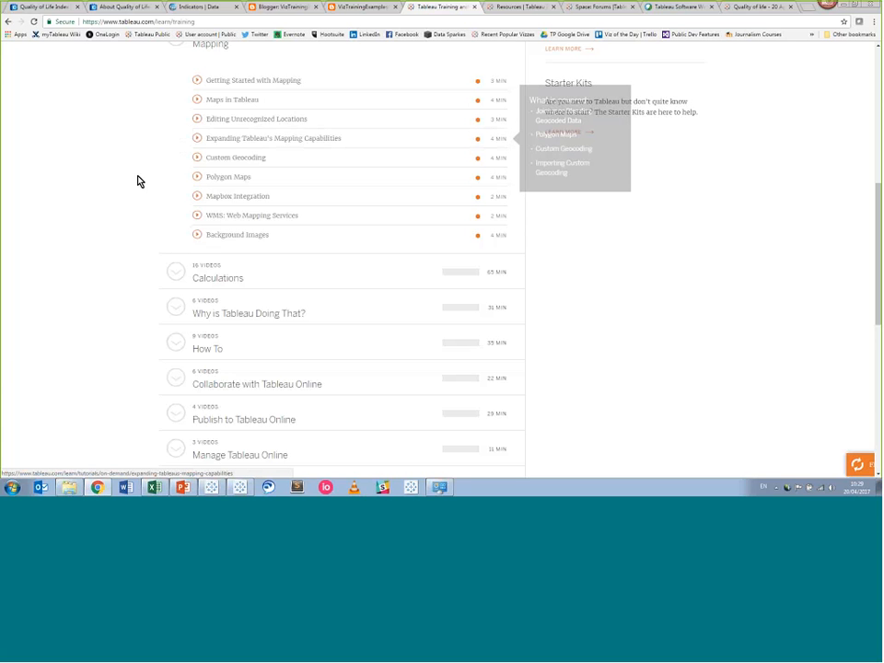
scroll(473, 92, "up", 3)
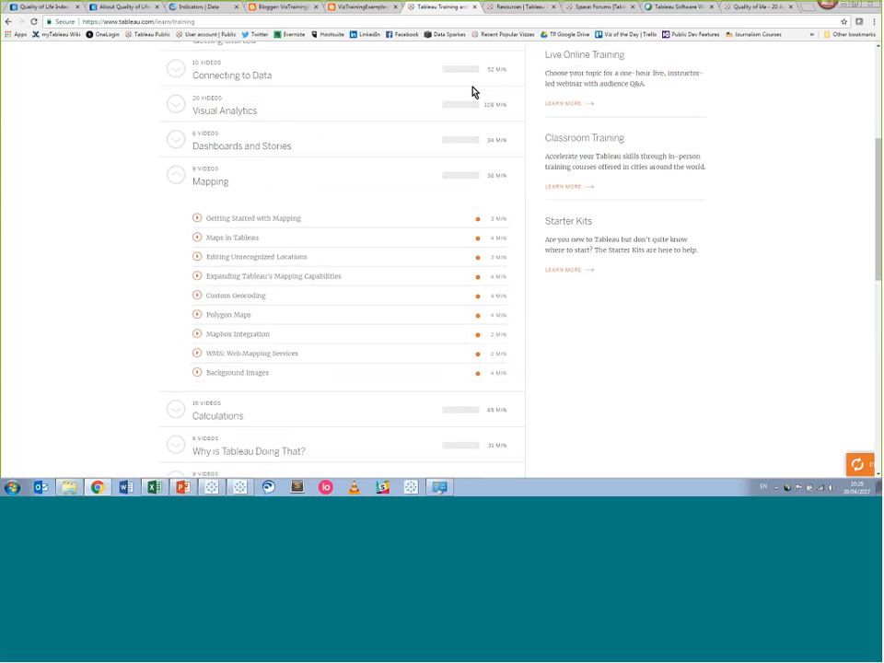
left_click(578, 7)
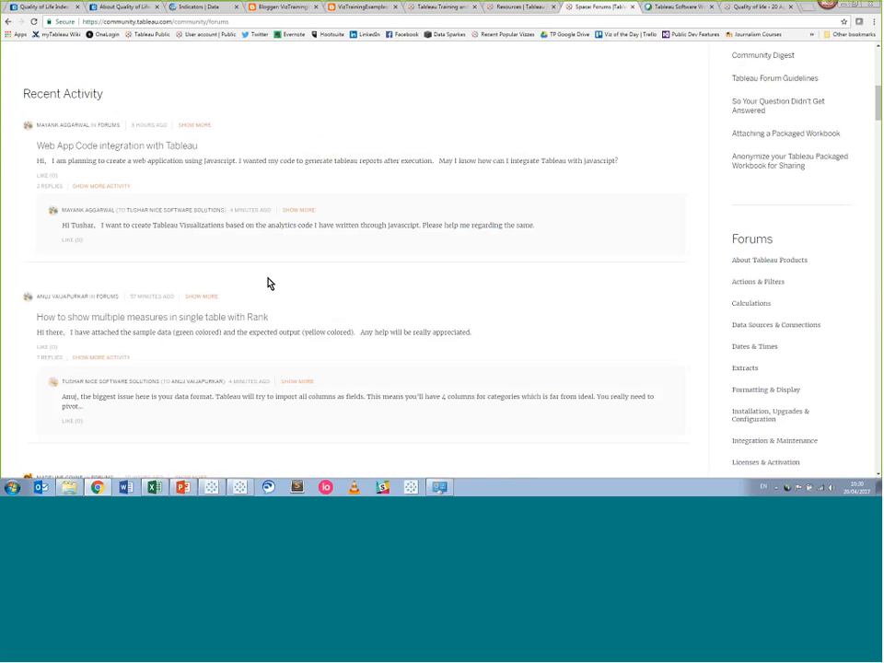
Scroll the forums' Recent Activity, then revisit the training page and highlight its address.
scroll(268, 283, "down", 1)
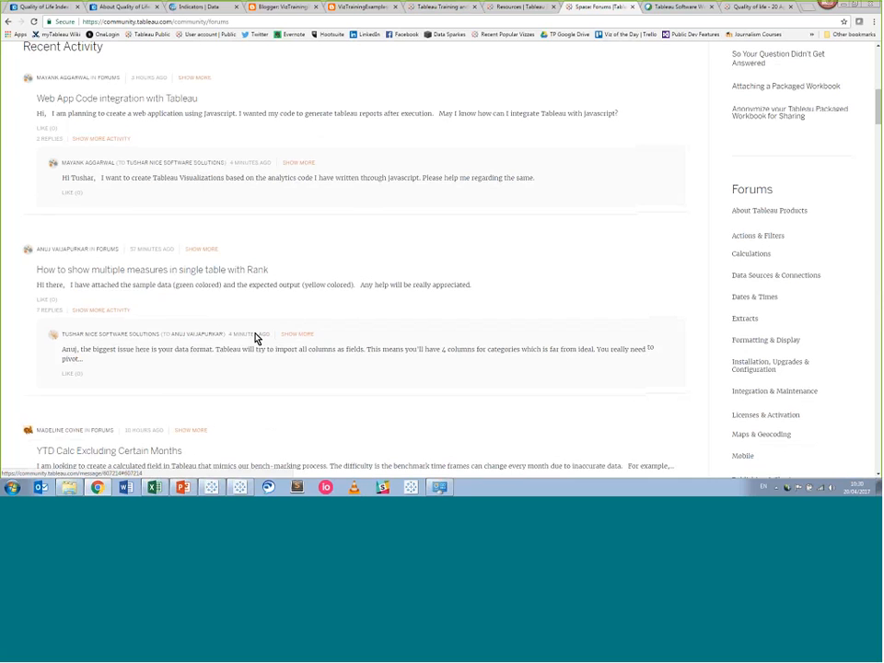
scroll(257, 336, "down", 2)
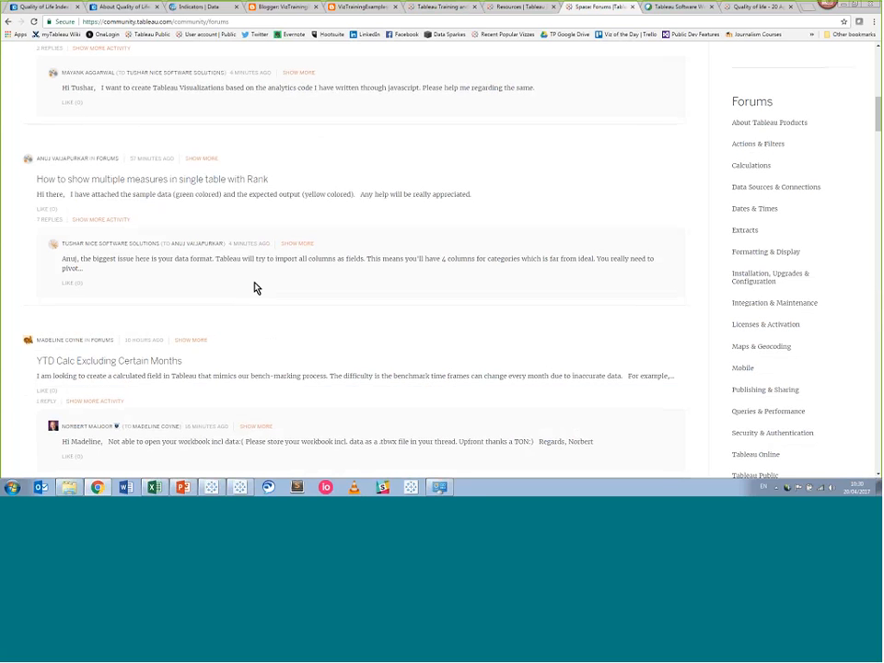
scroll(262, 288, "up", 2)
left_click(465, 10)
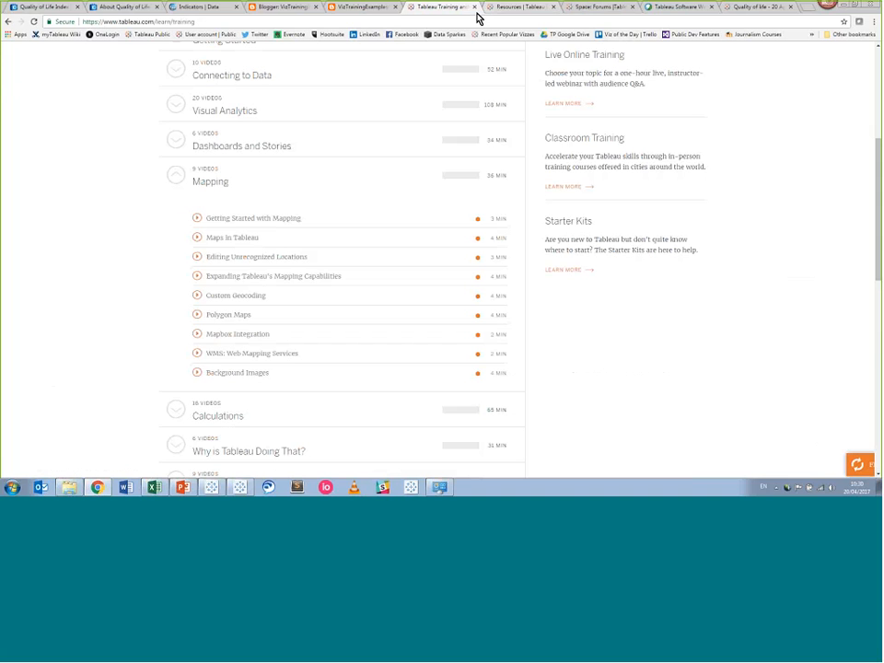
left_click(204, 21)
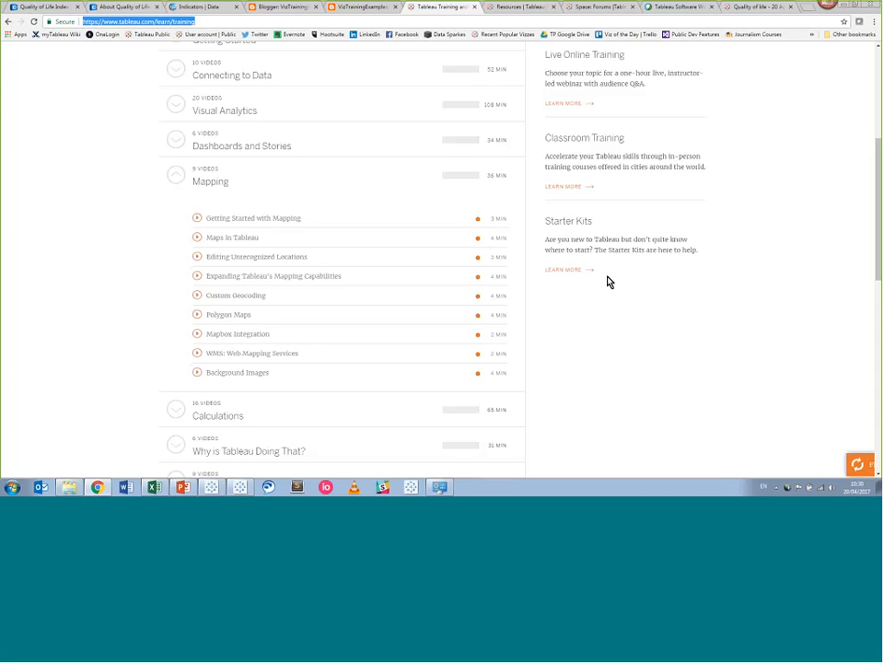
left_click(634, 341)
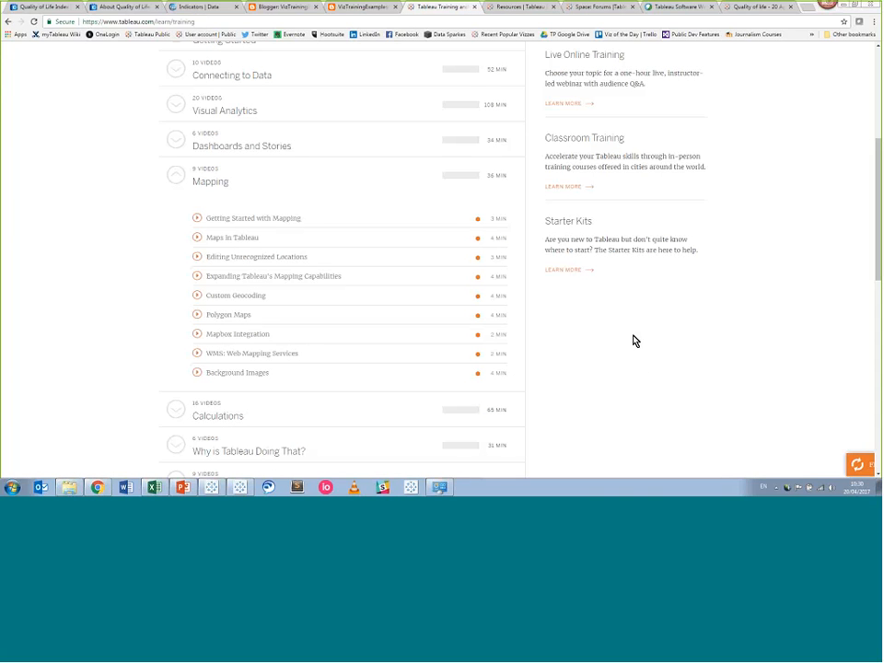
Return to the forums tab, then open the Tableau Public blog from the Resources page.
left_click(570, 11)
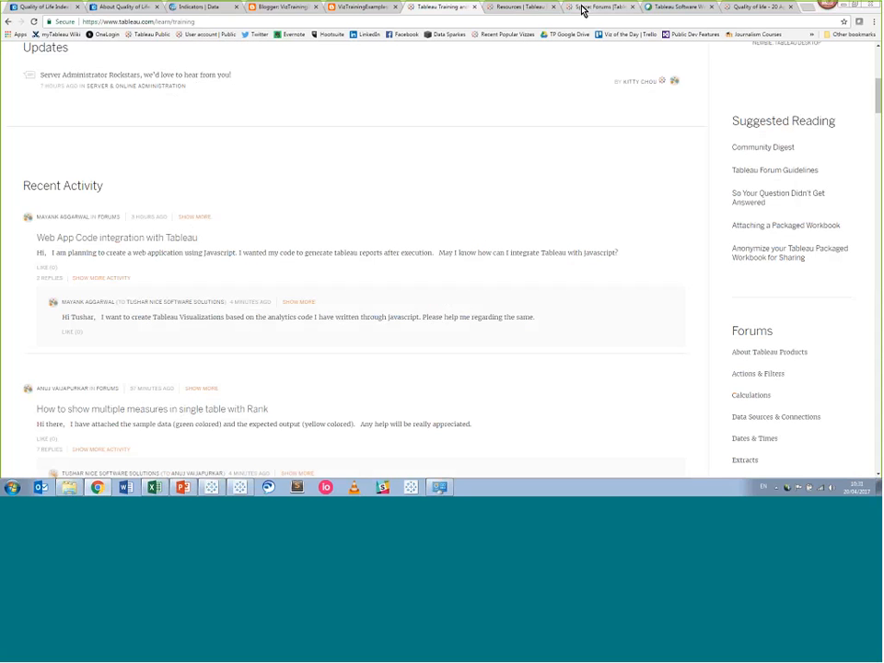
left_click(726, 389)
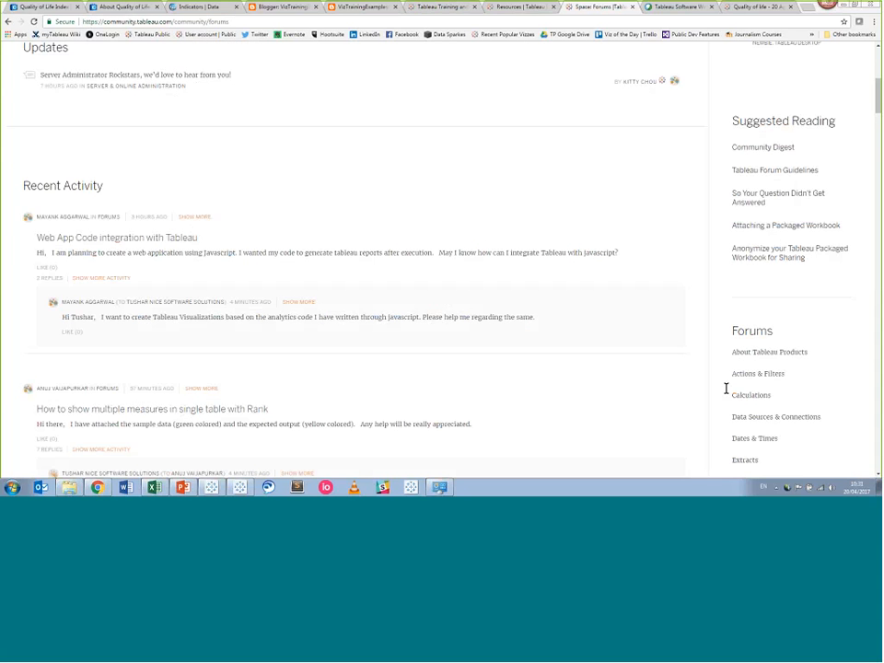
left_click(494, 11)
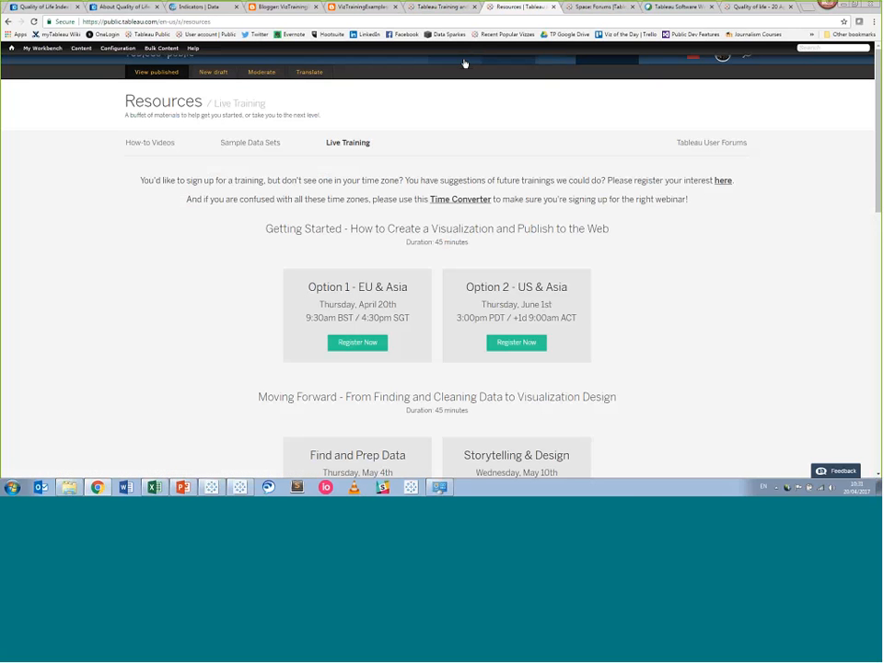
left_click(544, 64)
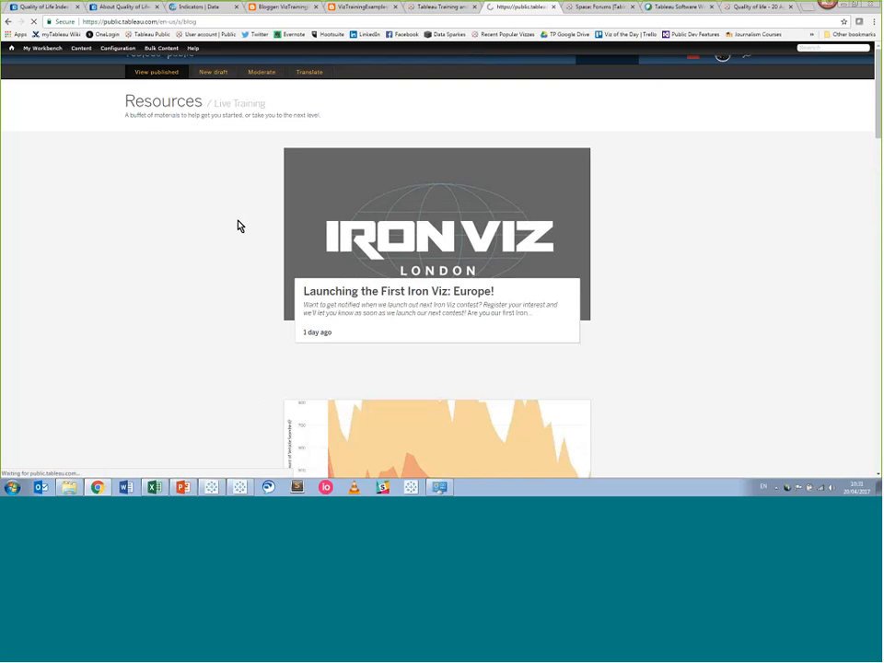
Open the 'Tableau Public now has a Slack community!' blog post and highlight its address.
scroll(237, 225, "down", 6)
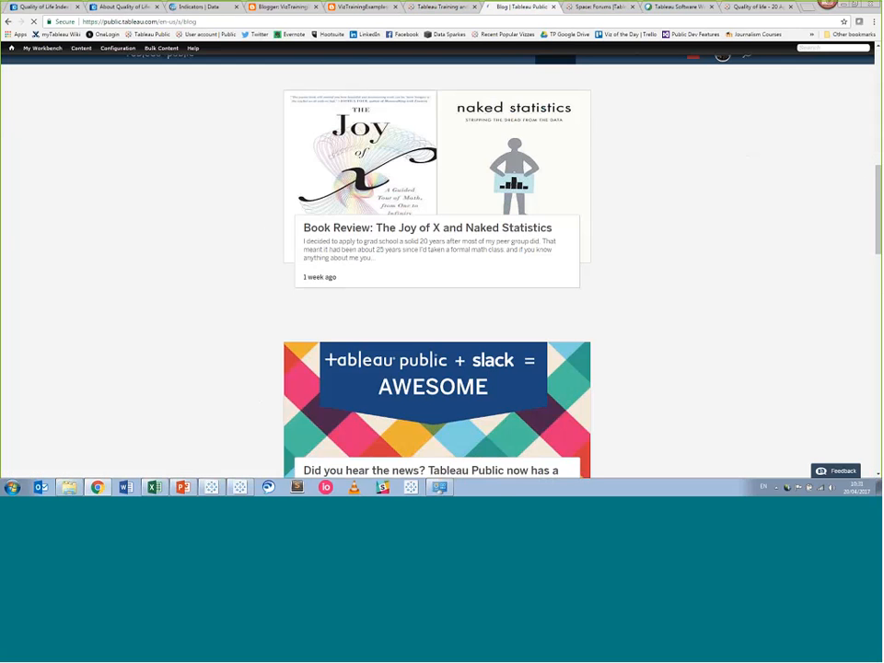
scroll(414, 349, "down", 2)
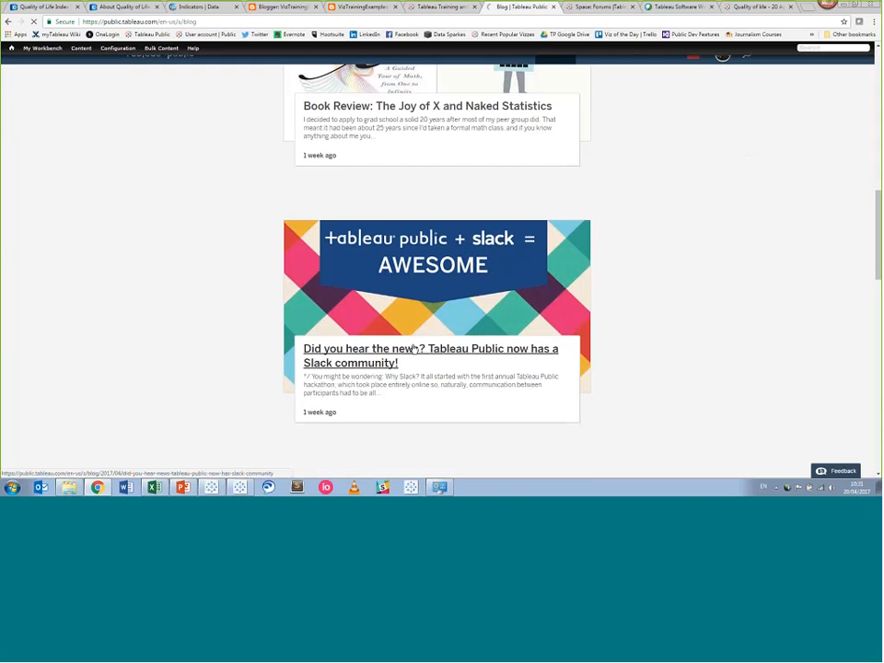
left_click(413, 349)
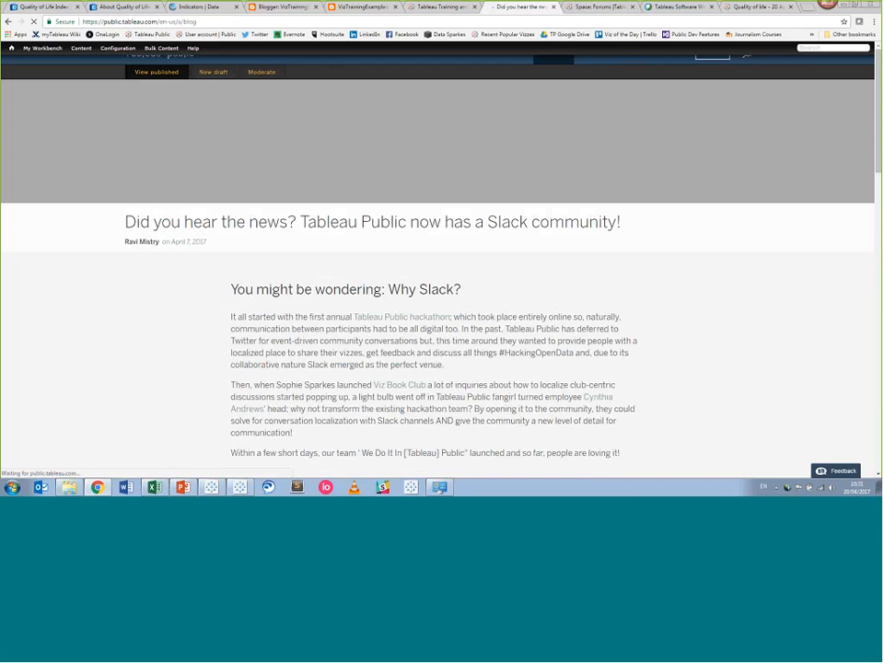
left_click(257, 20)
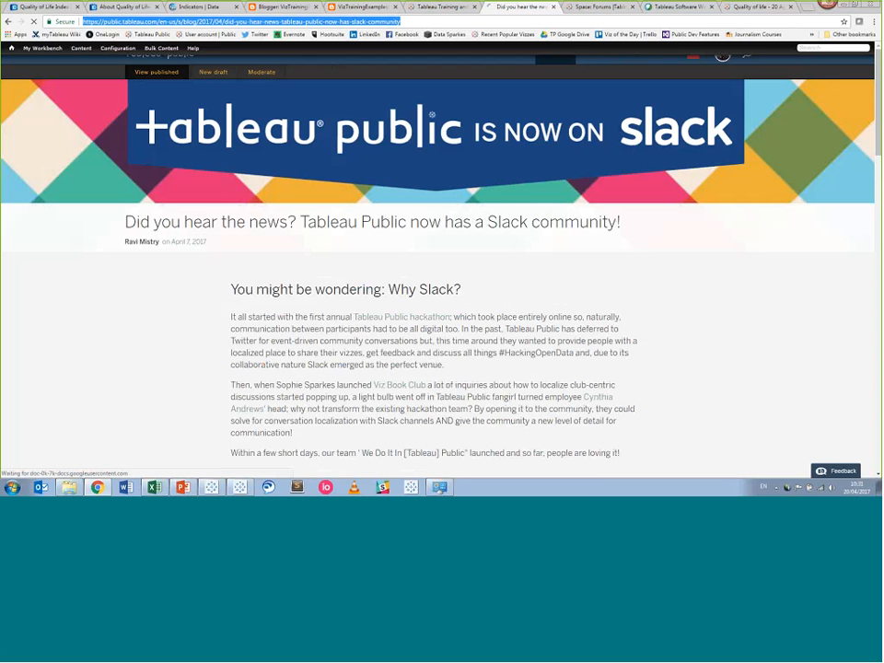
left_click(716, 387)
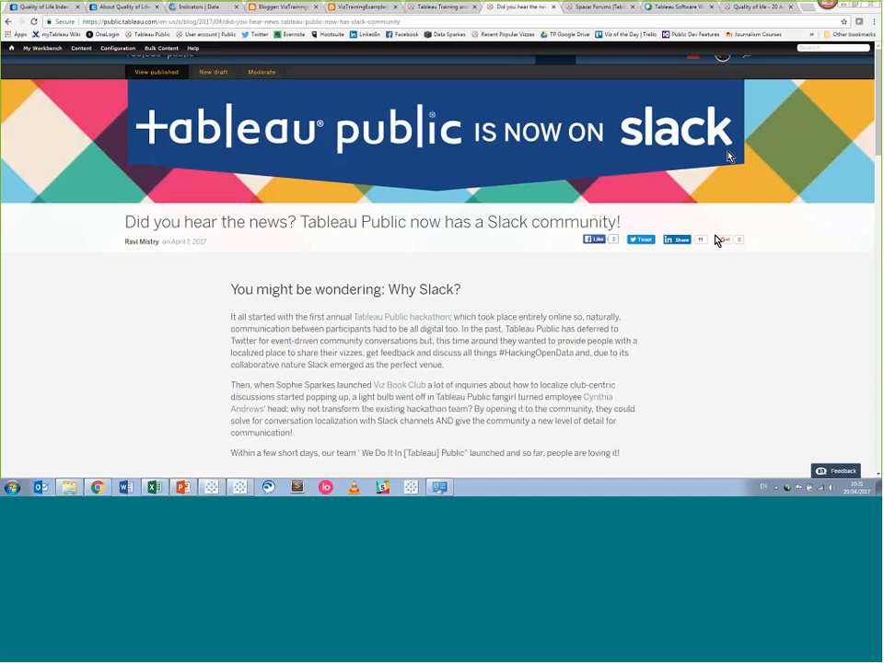
Search Google in a new tab for 'makeover monday' and open the makeovermonday.co.uk site.
left_click(810, 11)
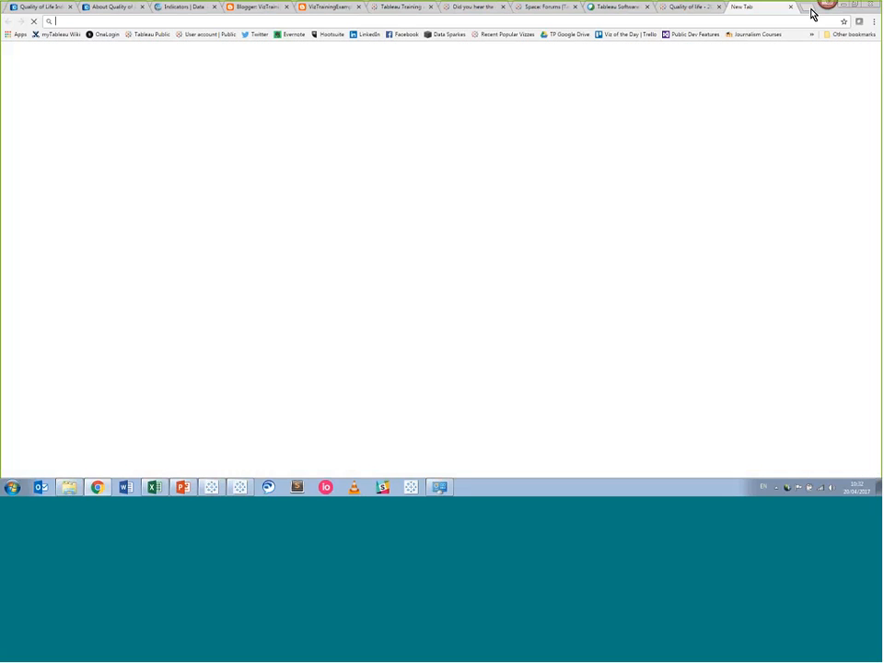
type("mak")
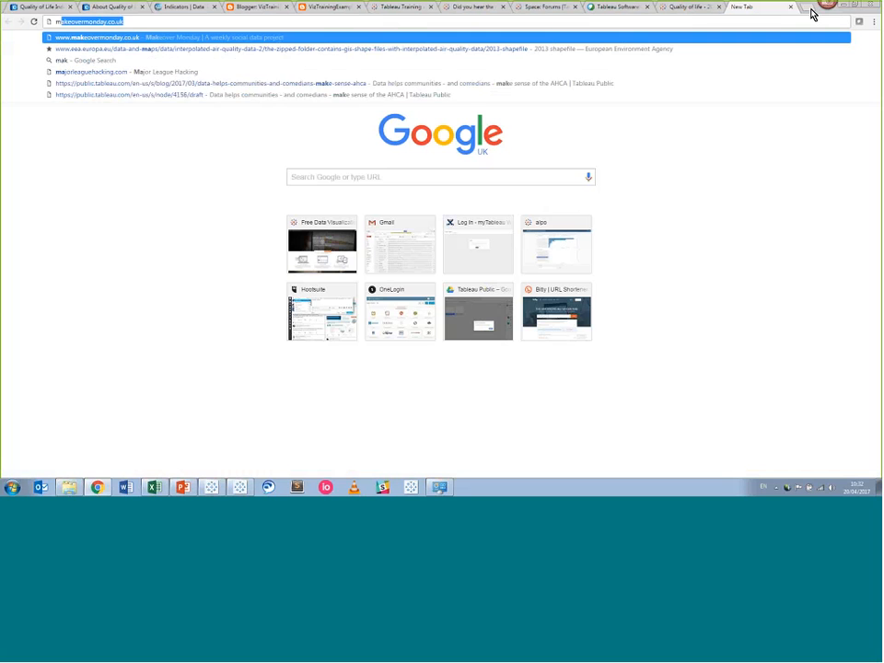
type("eovermonoday")
key("Return")
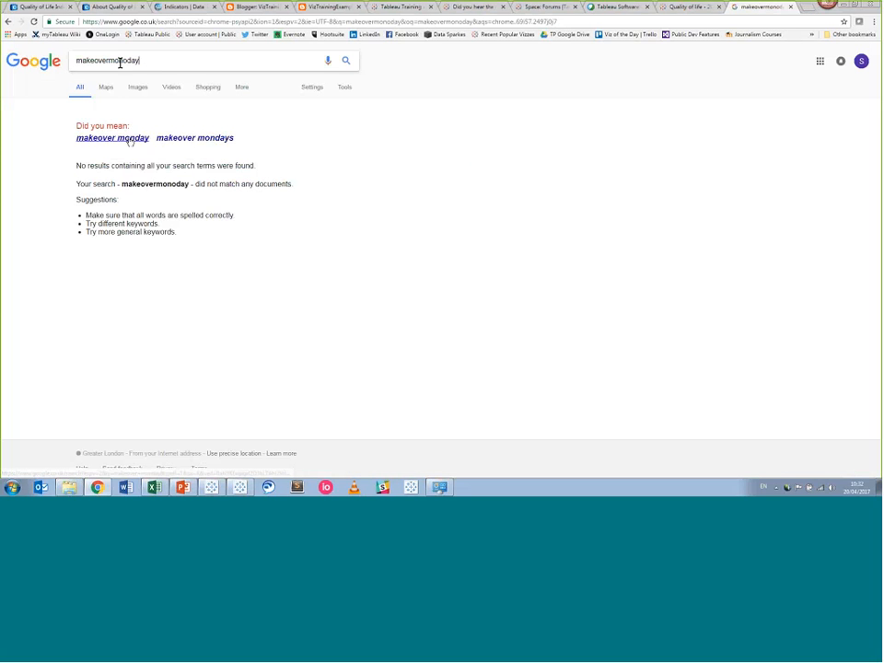
left_click(130, 138)
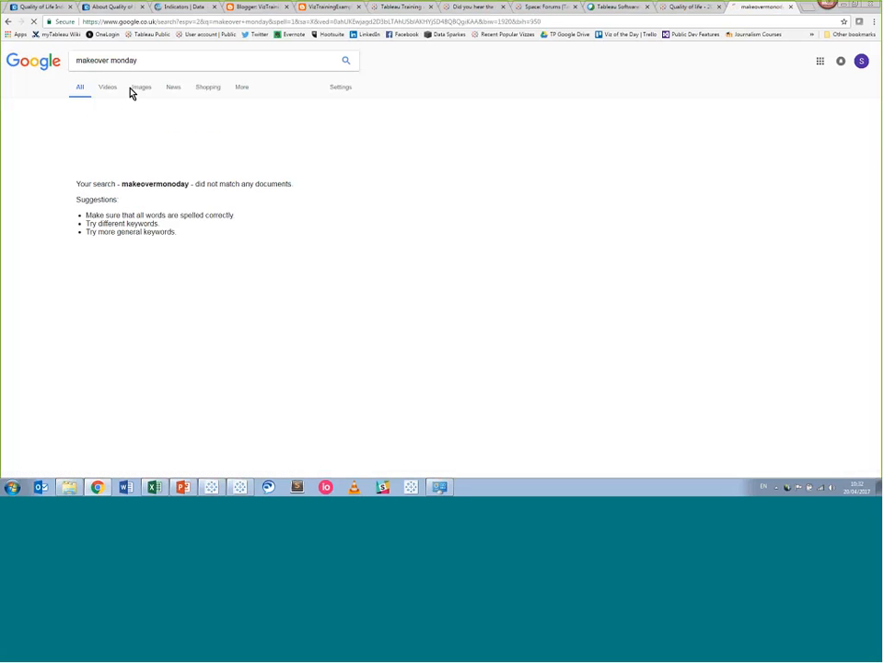
left_click(131, 128)
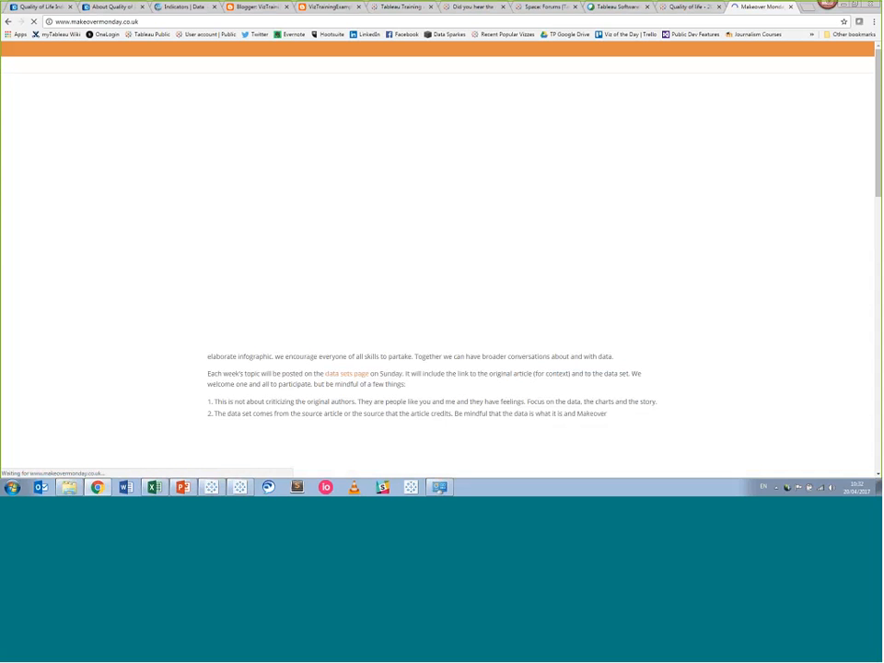
left_click(74, 24)
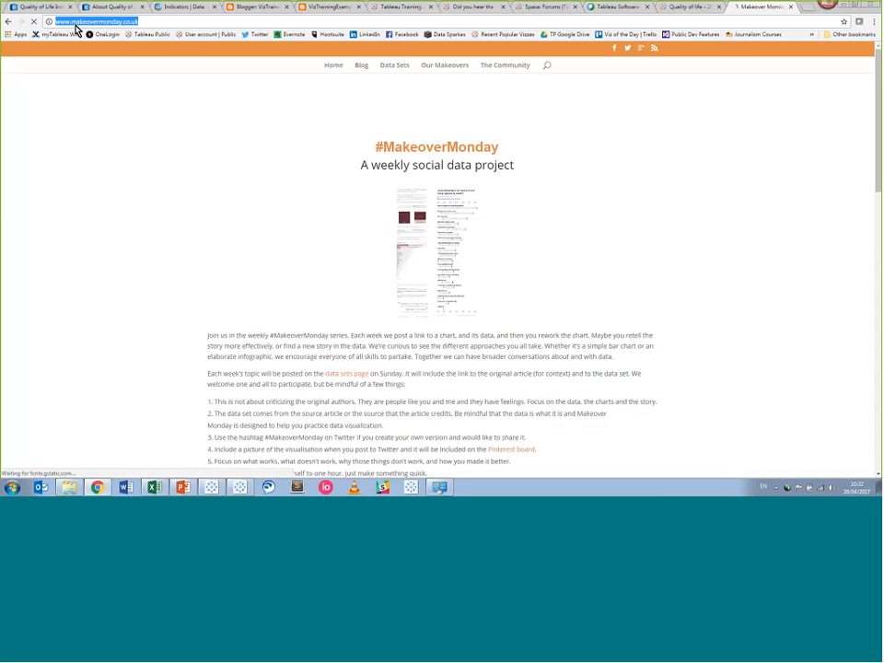
left_click(655, 424)
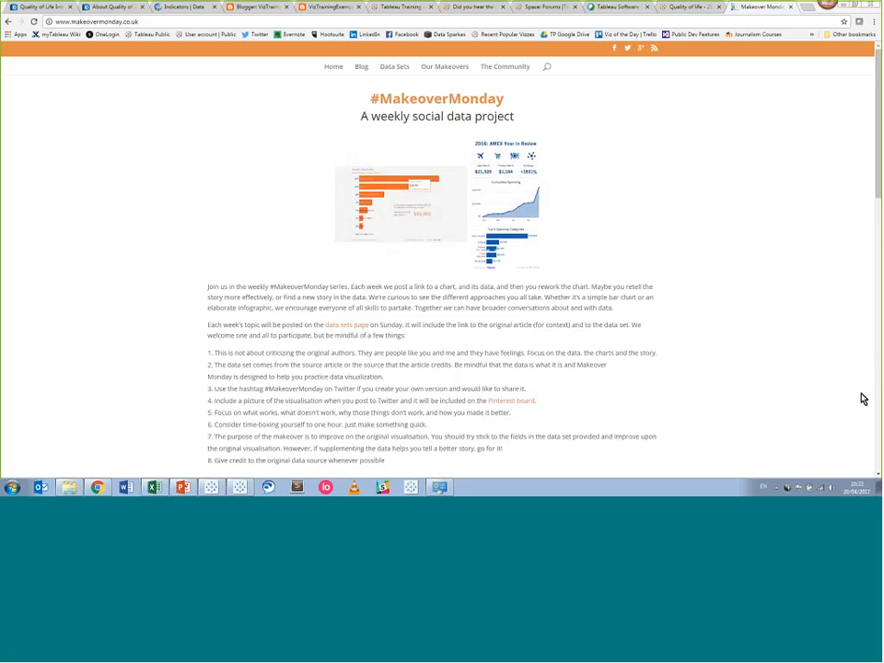
mouse_move(218, 493)
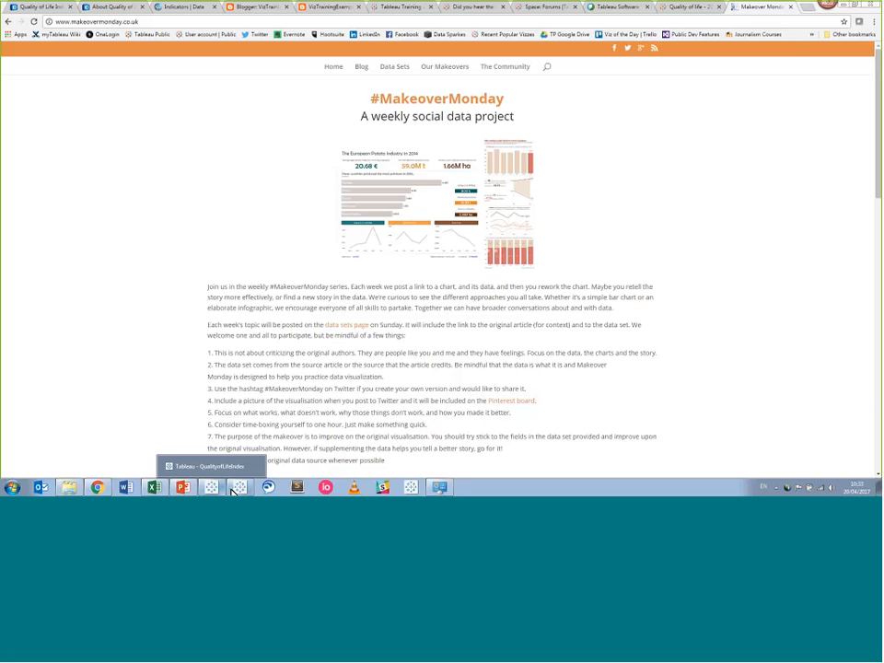
On the Scatterplot sheet, make all circles larger with the Size slider.
left_click(233, 490)
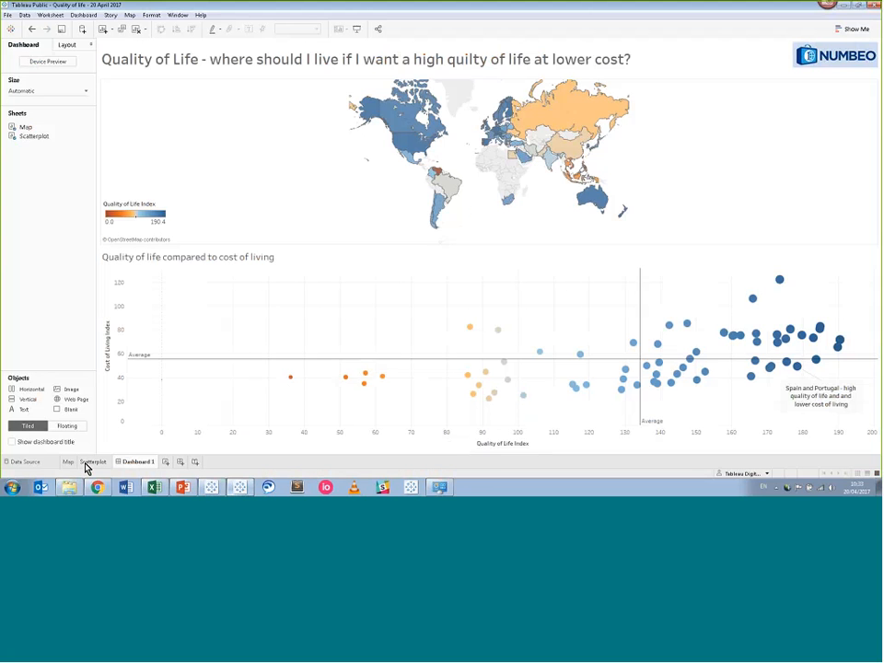
left_click(87, 463)
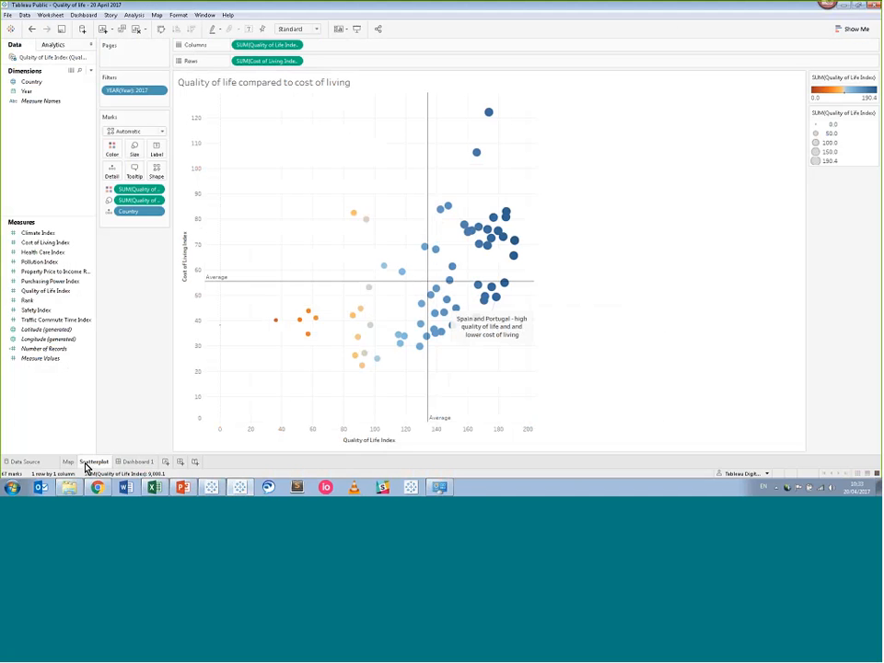
left_click(135, 156)
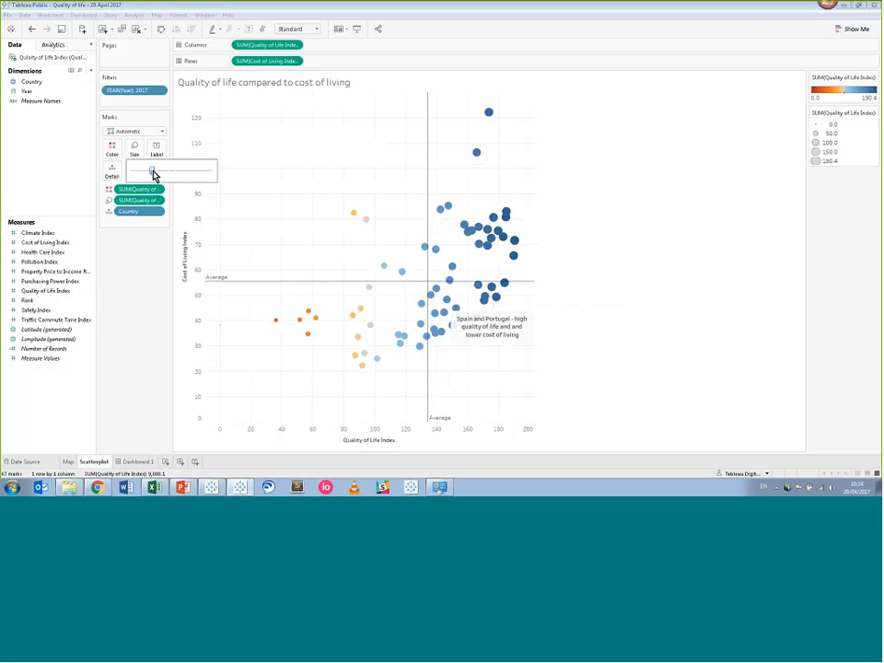
left_click_drag(155, 177, 168, 177)
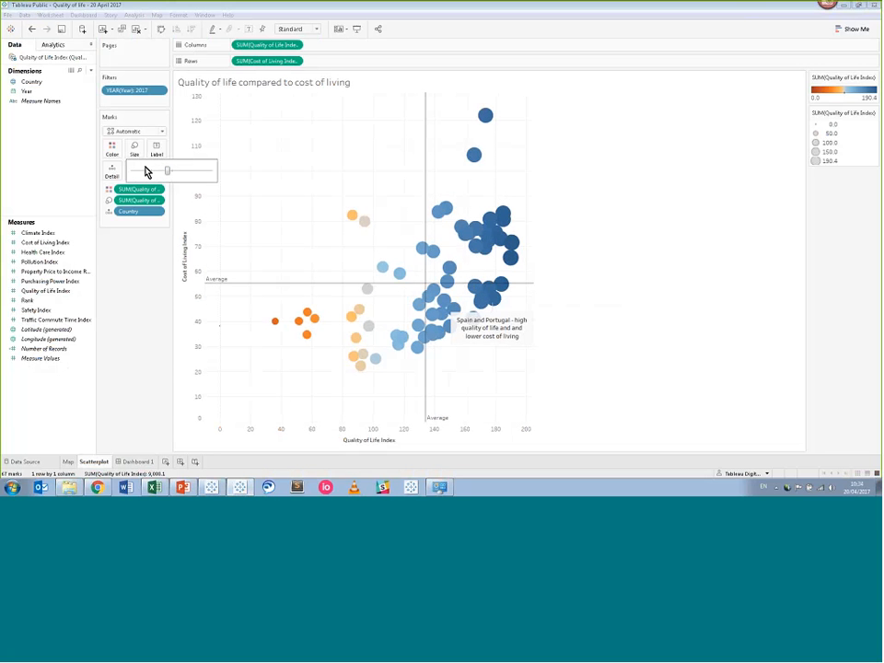
left_click(129, 219)
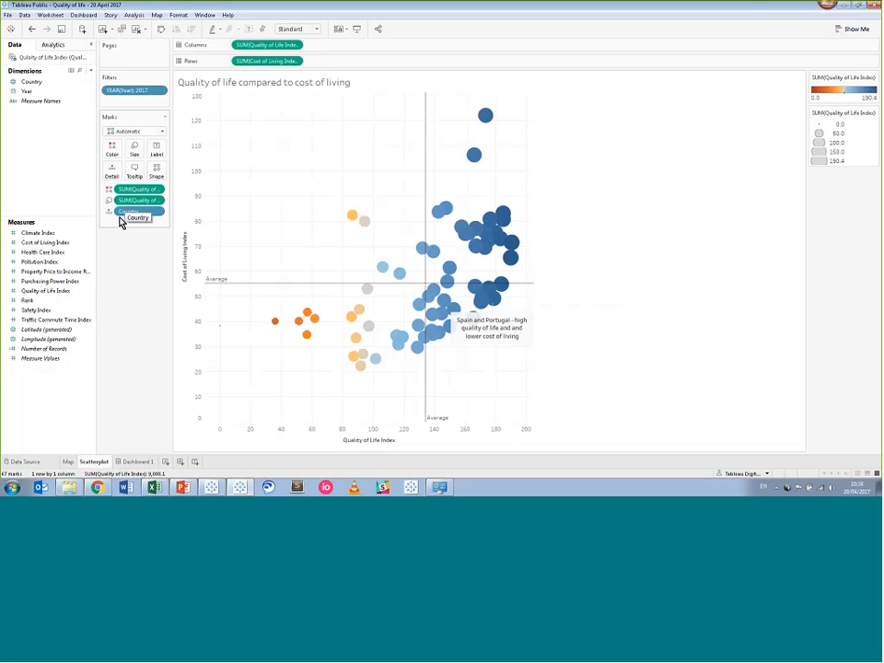
Size the scatterplot circles by Cost of Living Index.
left_click(51, 262)
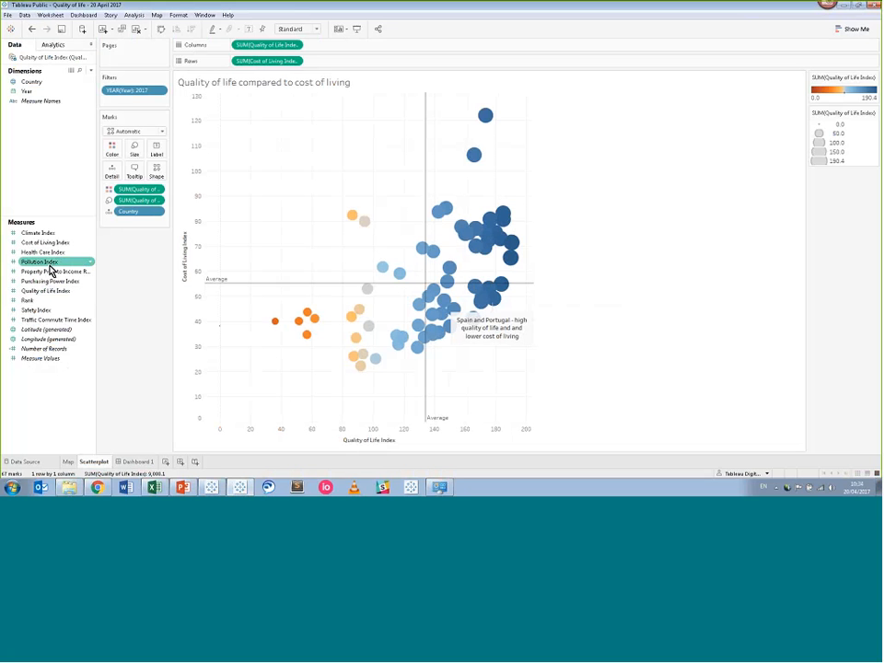
left_click(51, 243)
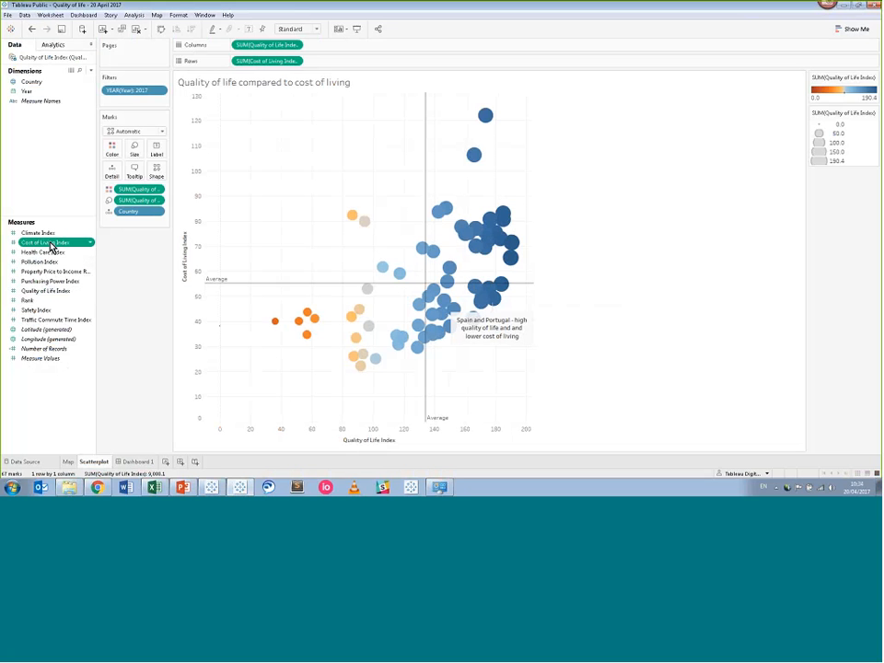
left_click_drag(51, 243, 136, 154)
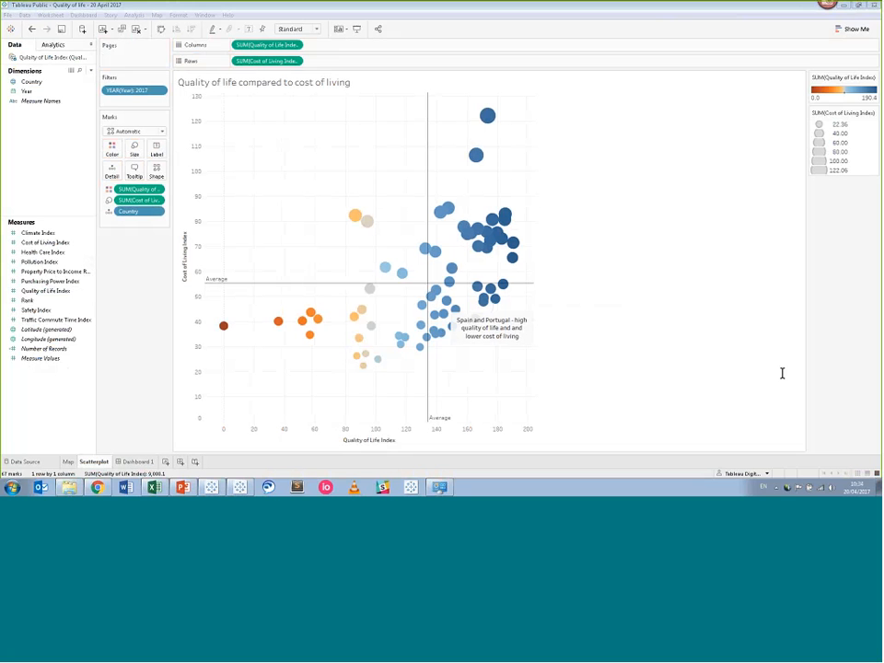
Show the YEAR filter on the Map sheet as a single-value slider.
left_click(73, 463)
right_click(110, 93)
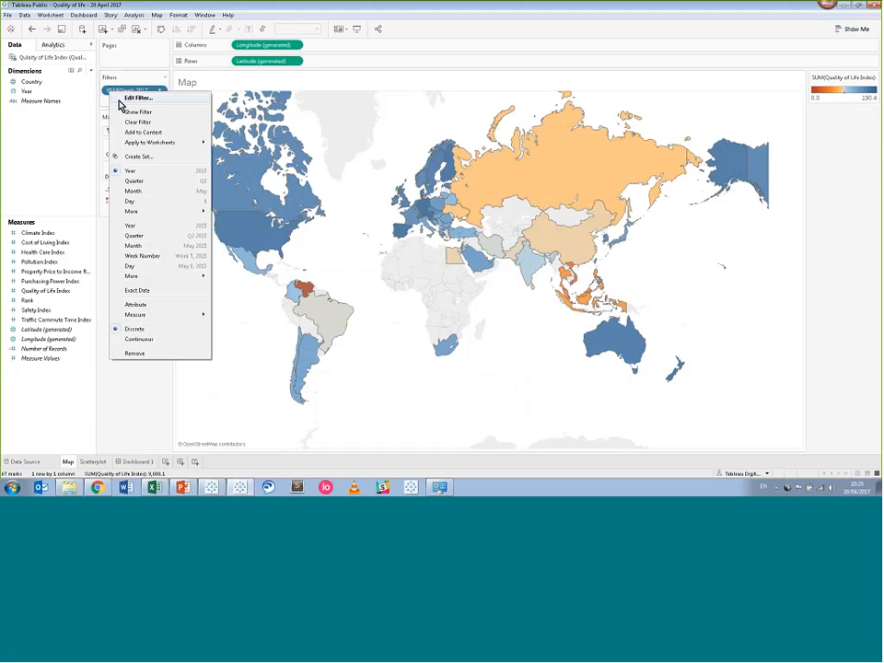
left_click(129, 112)
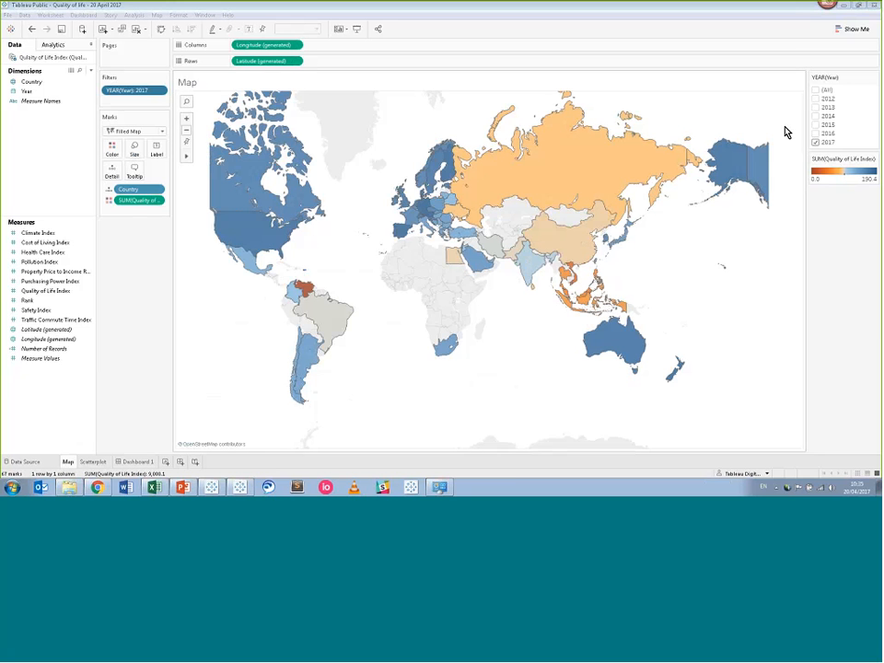
left_click(873, 77)
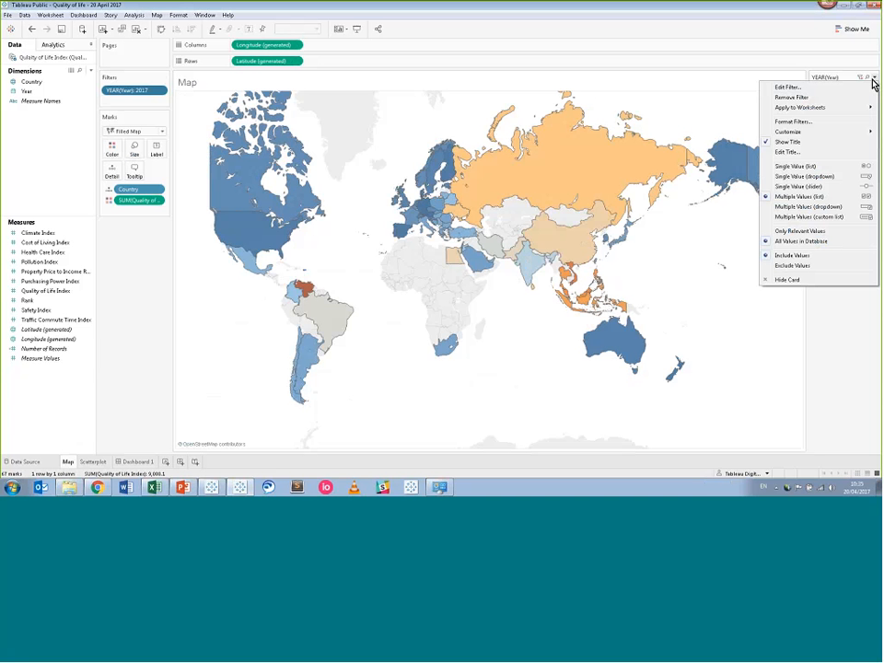
left_click(833, 187)
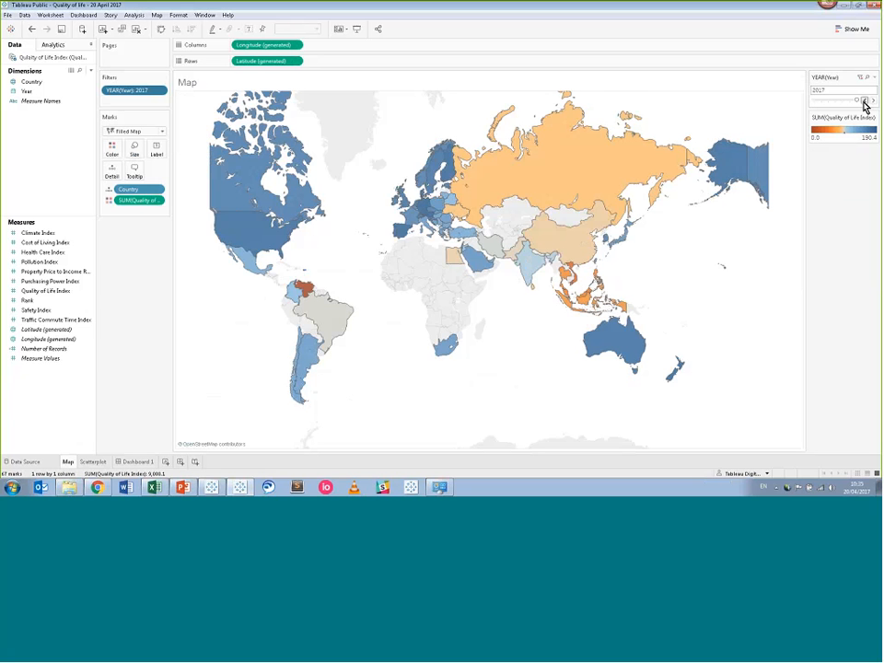
Step the year slider back to 2012 and All, then forward to 2017.
left_click(863, 101)
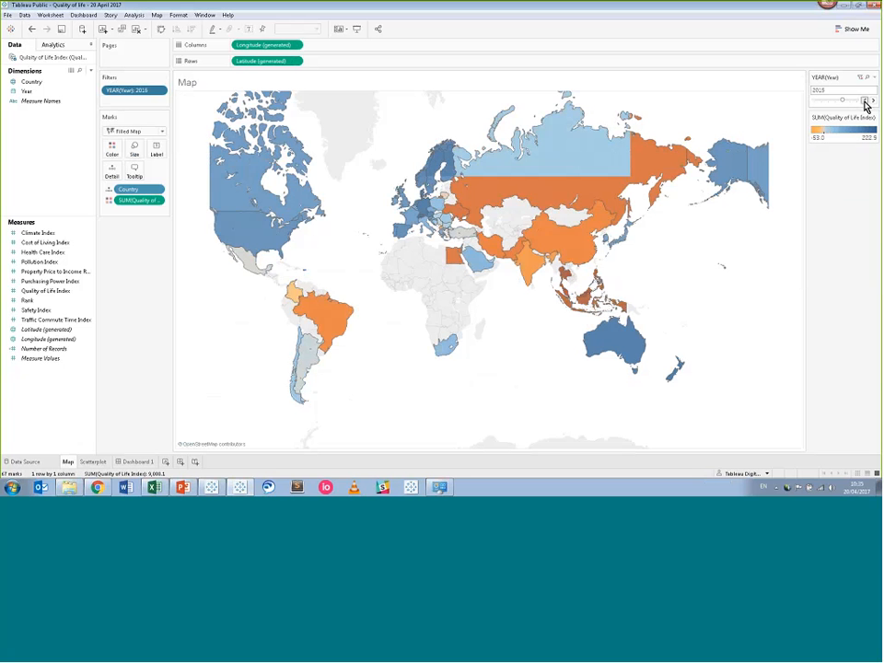
left_click(864, 101)
left_click(864, 101)
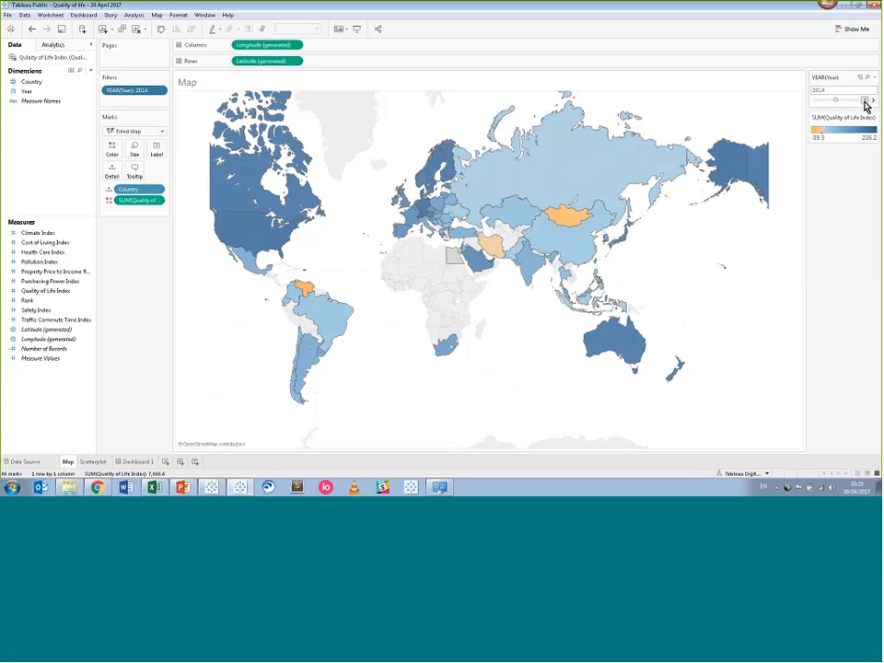
left_click(864, 102)
left_click(863, 101)
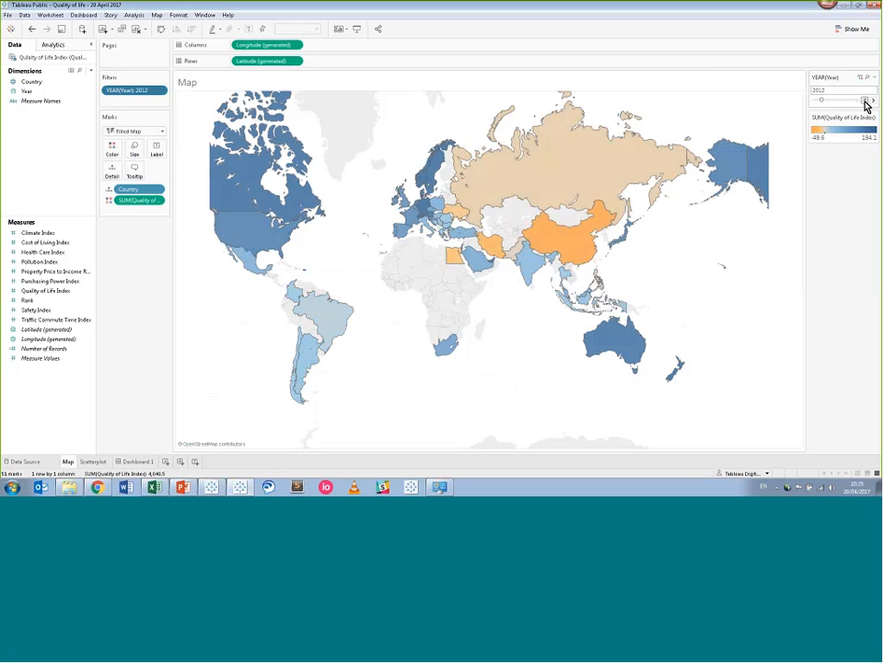
left_click(863, 101)
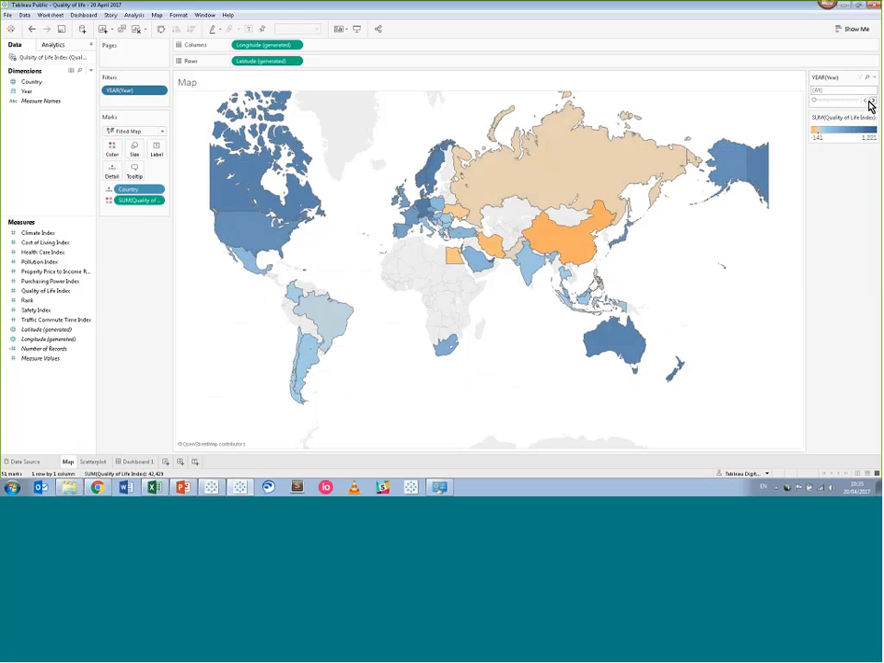
left_click(873, 101)
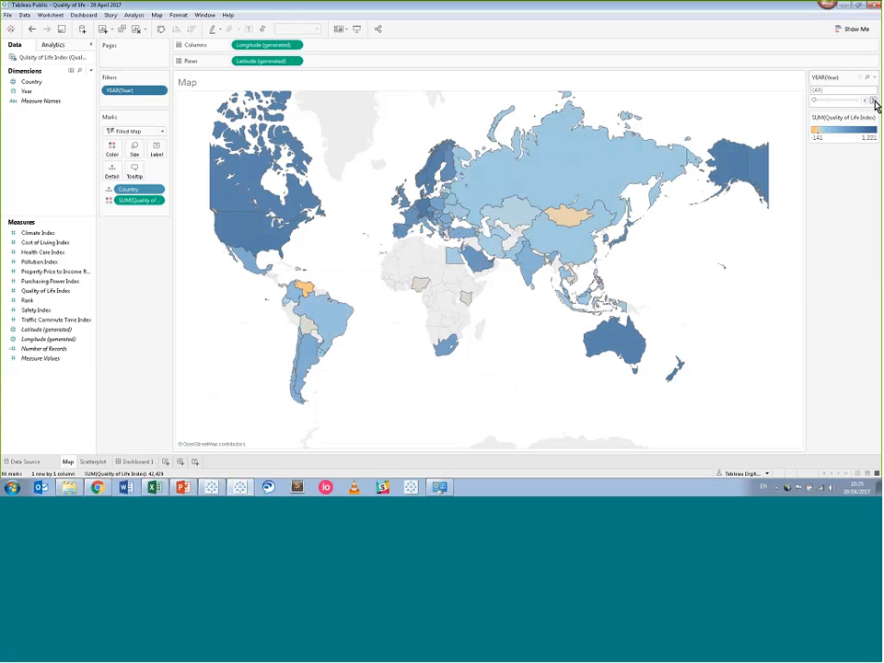
left_click(873, 102)
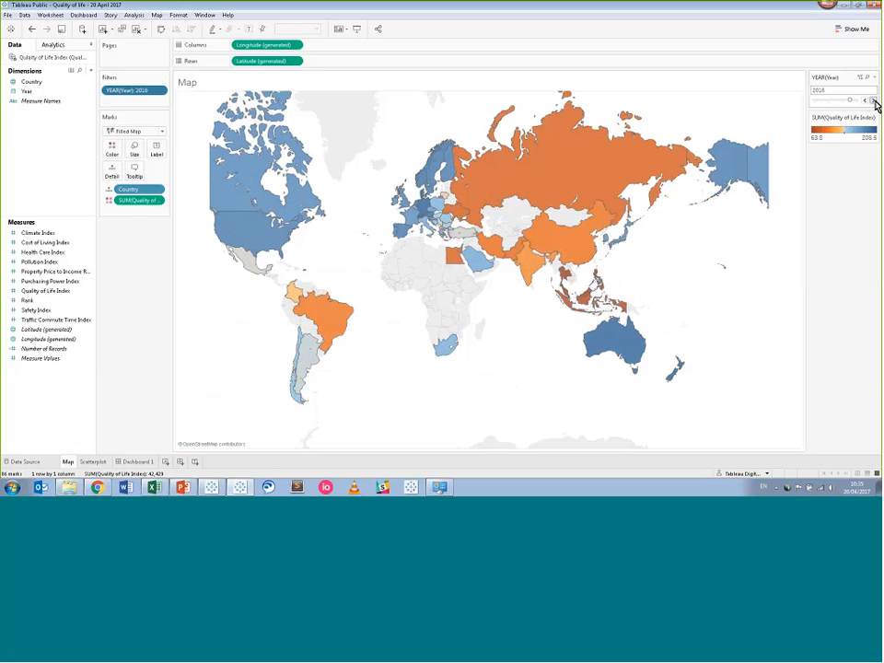
left_click(872, 101)
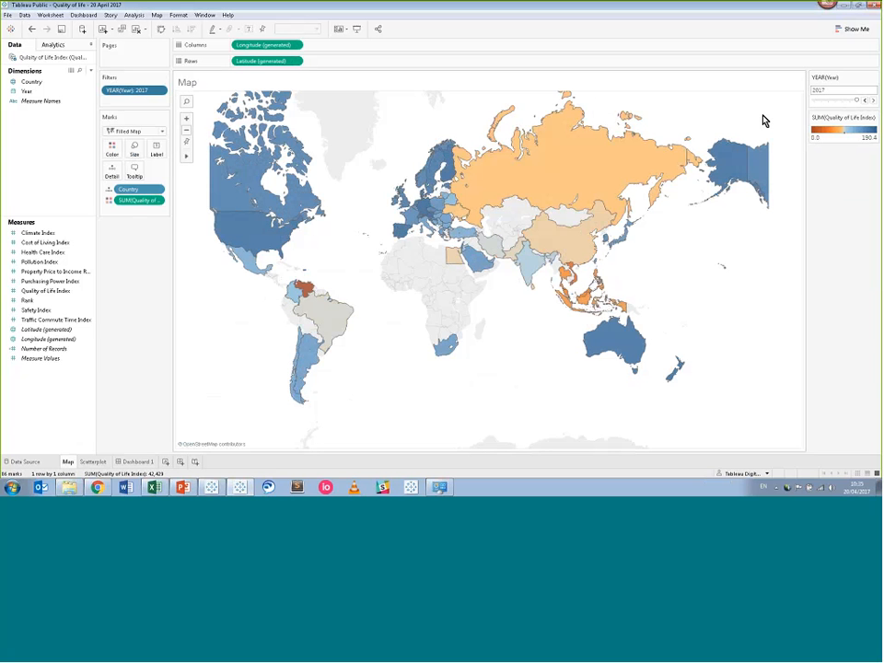
mouse_move(609, 197)
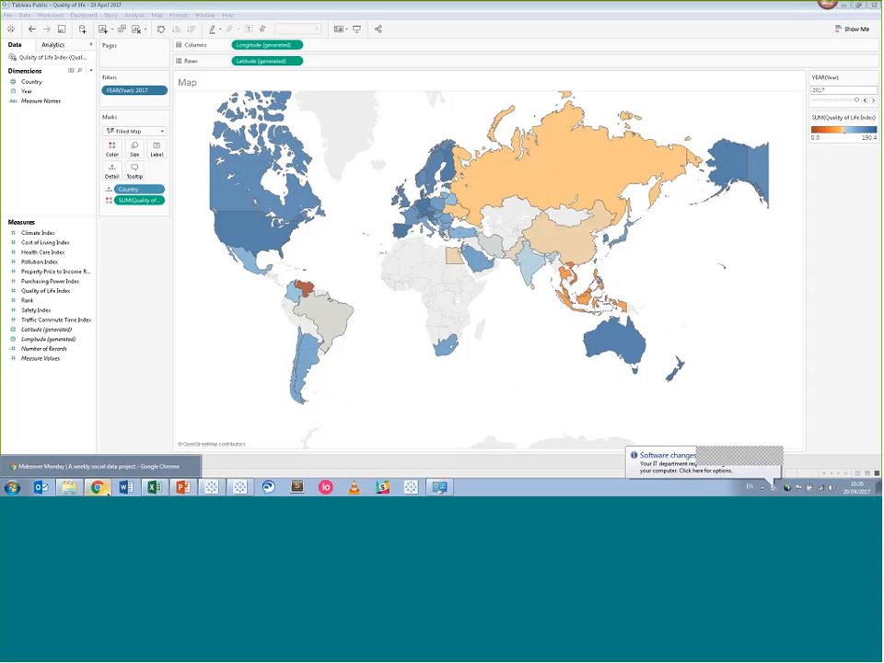
On the browser's Tableau Training page, collapse Mapping and expand the Calculations video course.
left_click(99, 488)
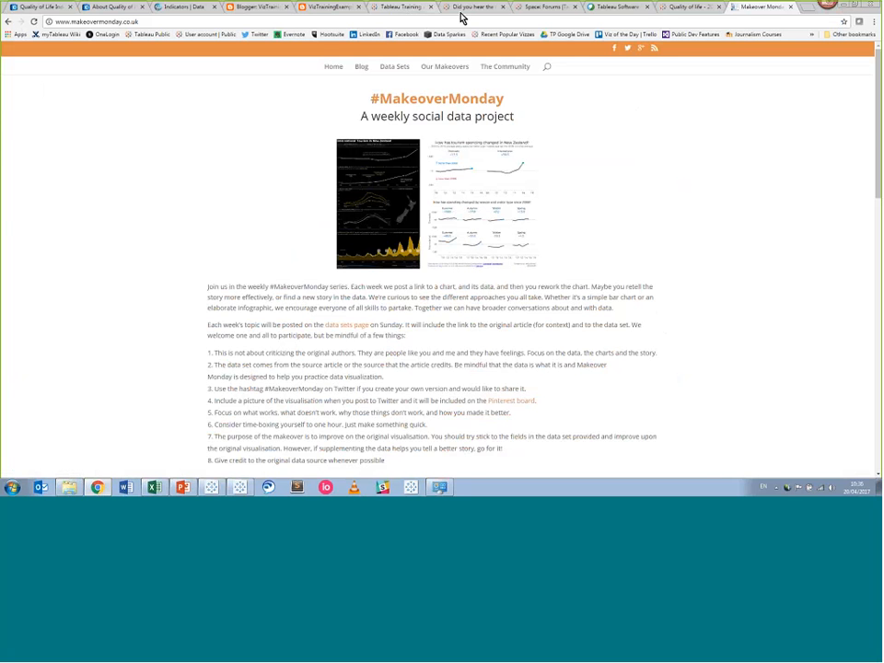
left_click(402, 12)
left_click(177, 176)
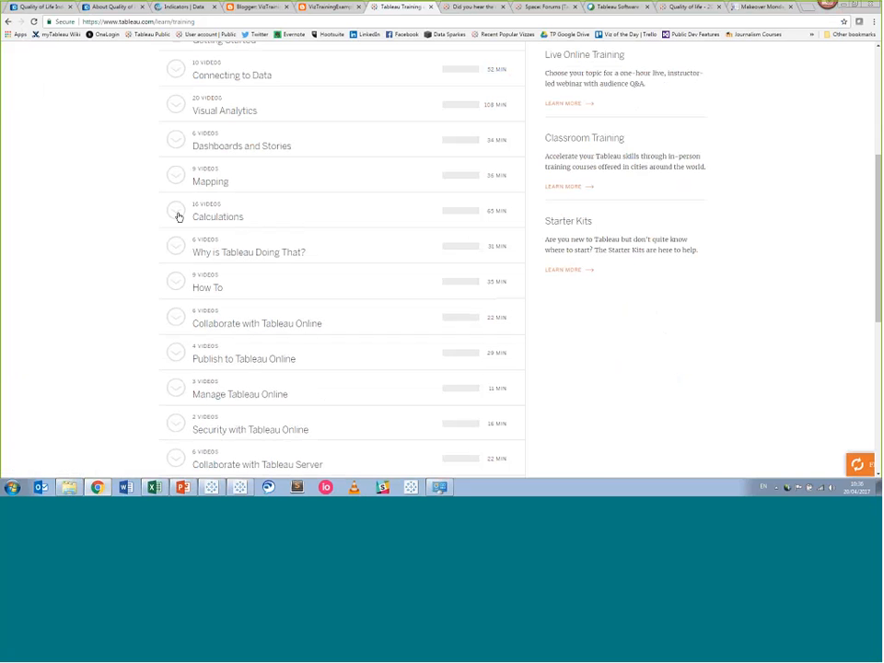
left_click(177, 214)
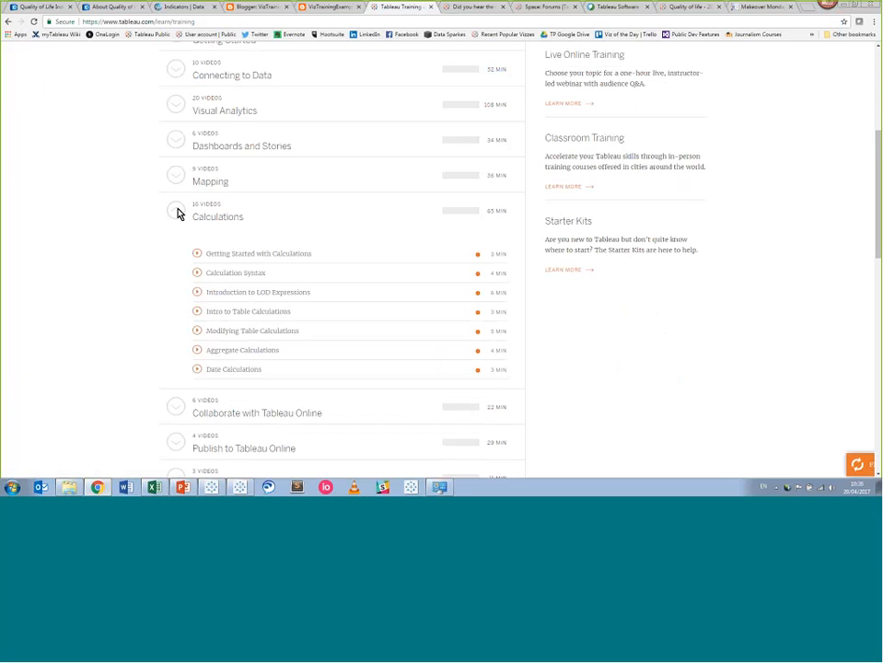
scroll(178, 215, "down", 1)
scroll(177, 214, "down", 1)
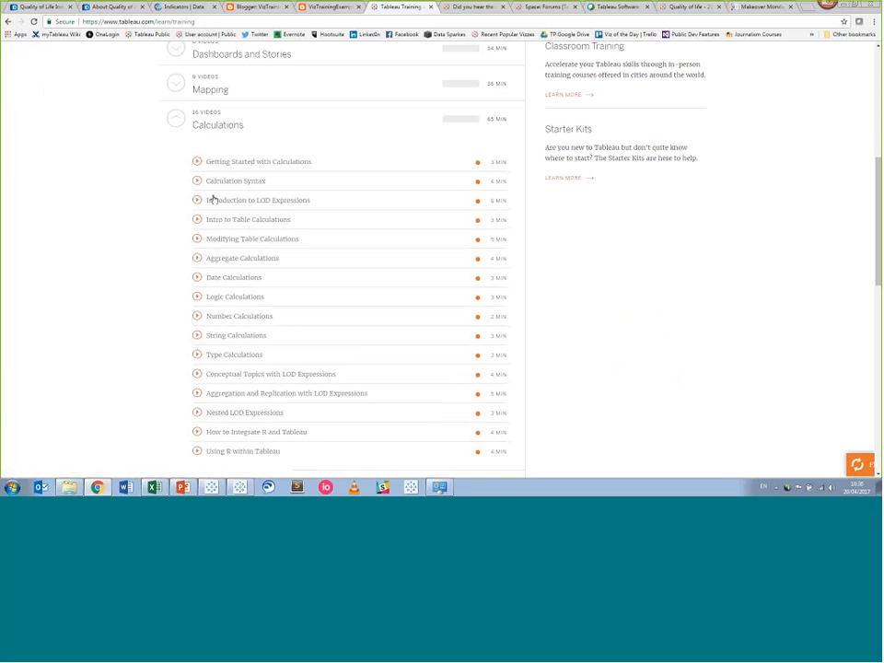